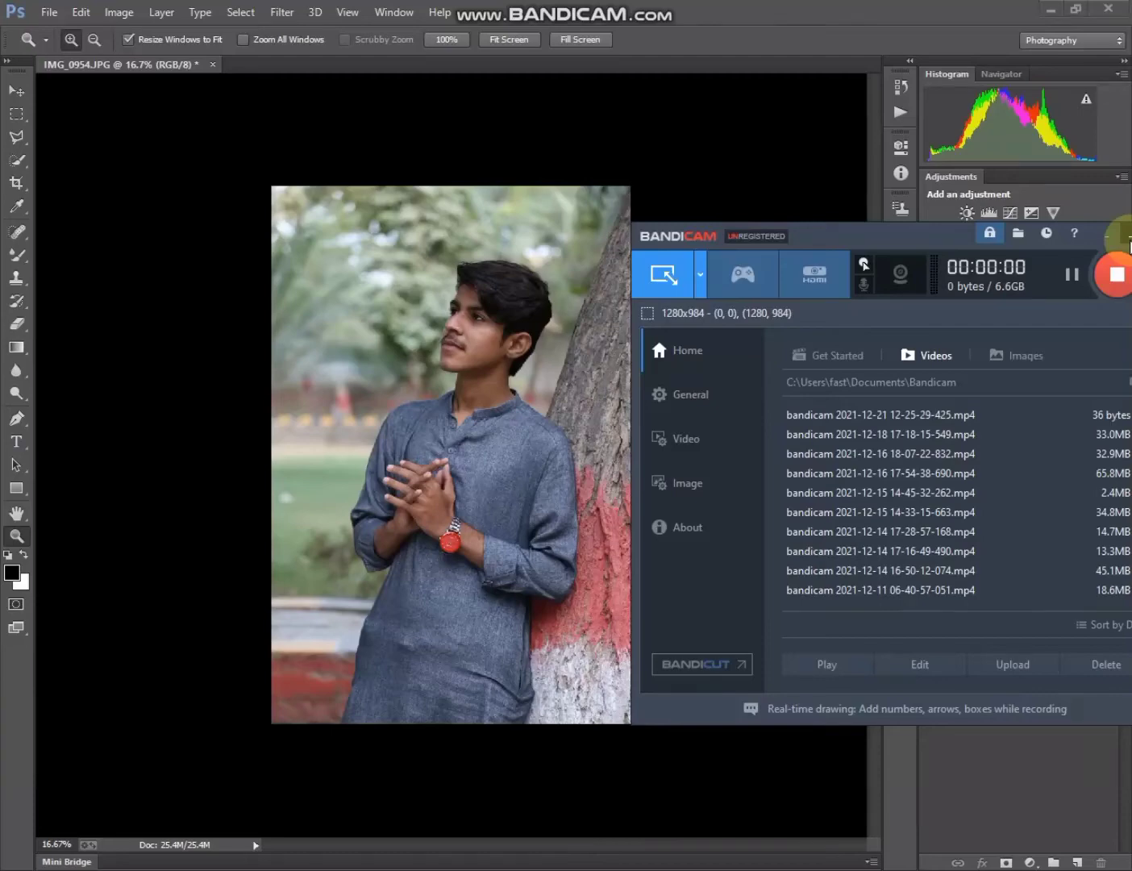
Zoom in on the boy's face and raise Camera Raw exposure to +0.65.
{"action": "left_click", "coordinate": [479, 315]}
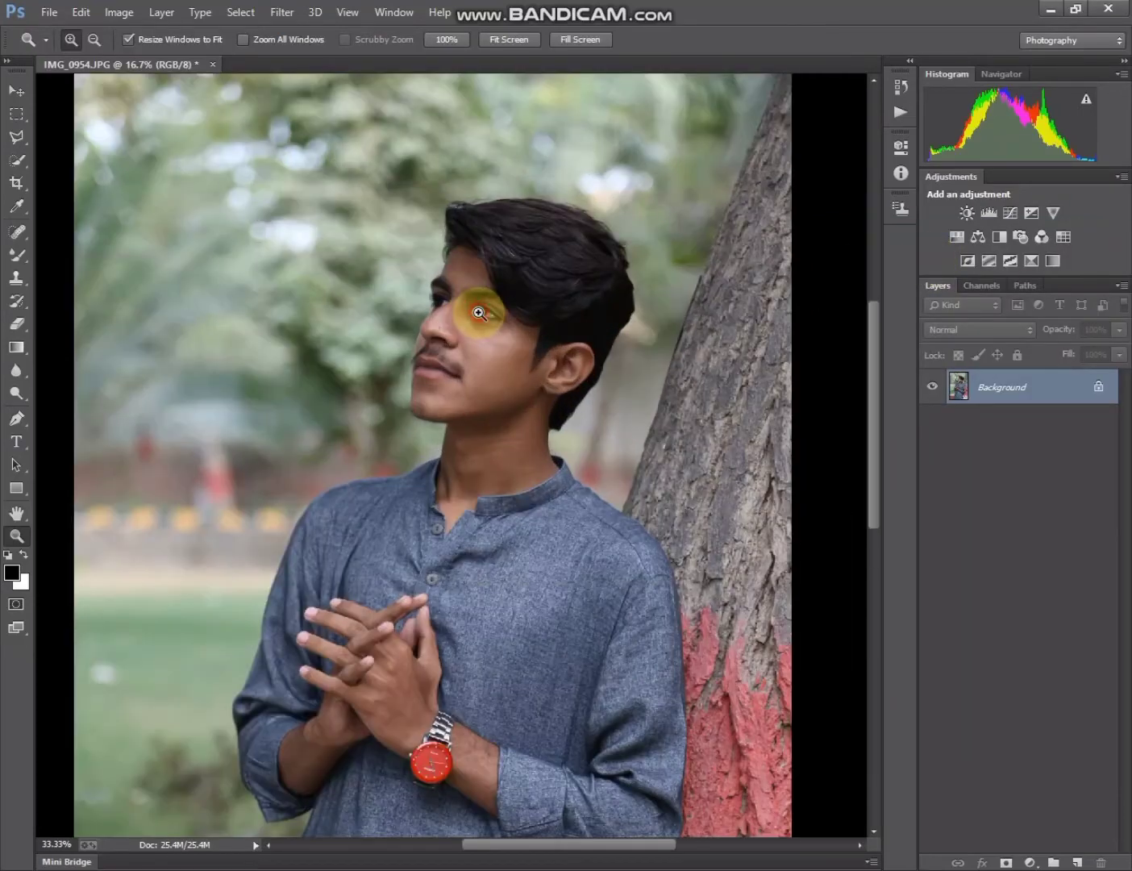
{"action": "left_click", "coordinate": [479, 307]}
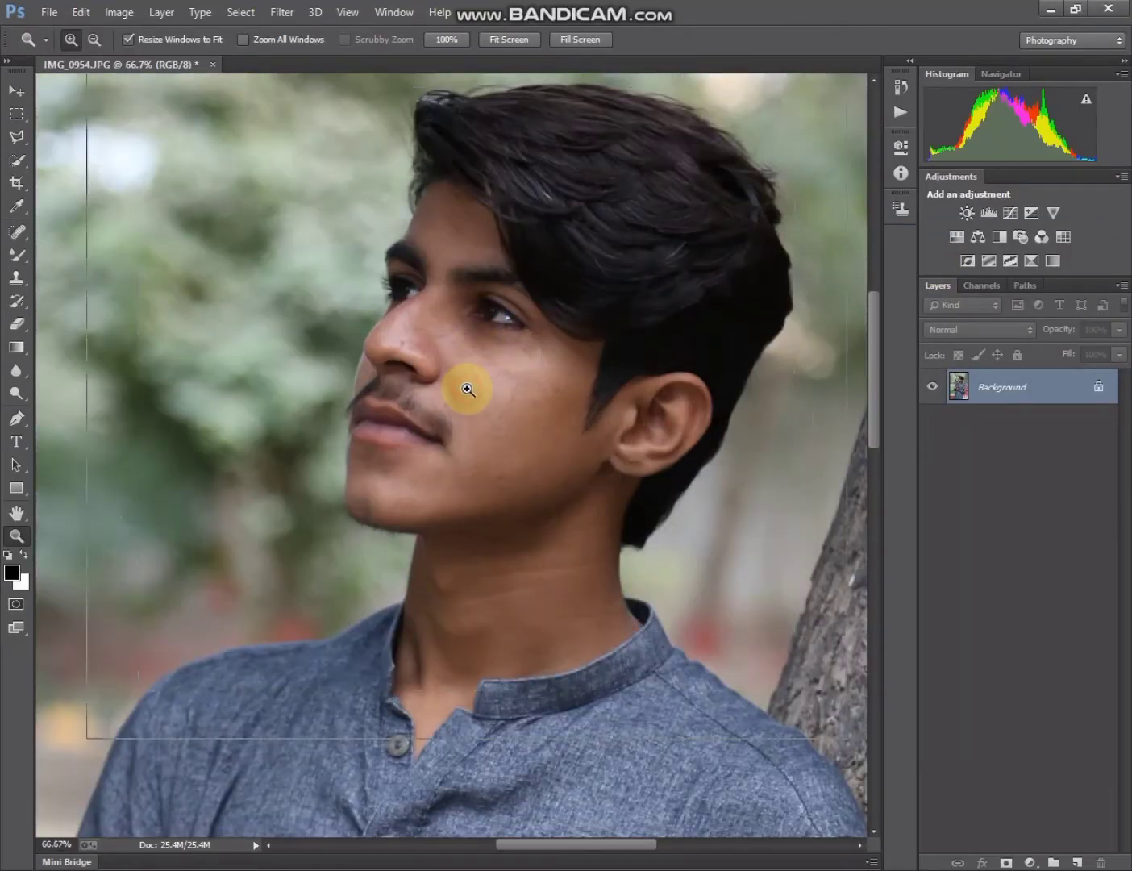
{"action": "left_click", "coordinate": [466, 385]}
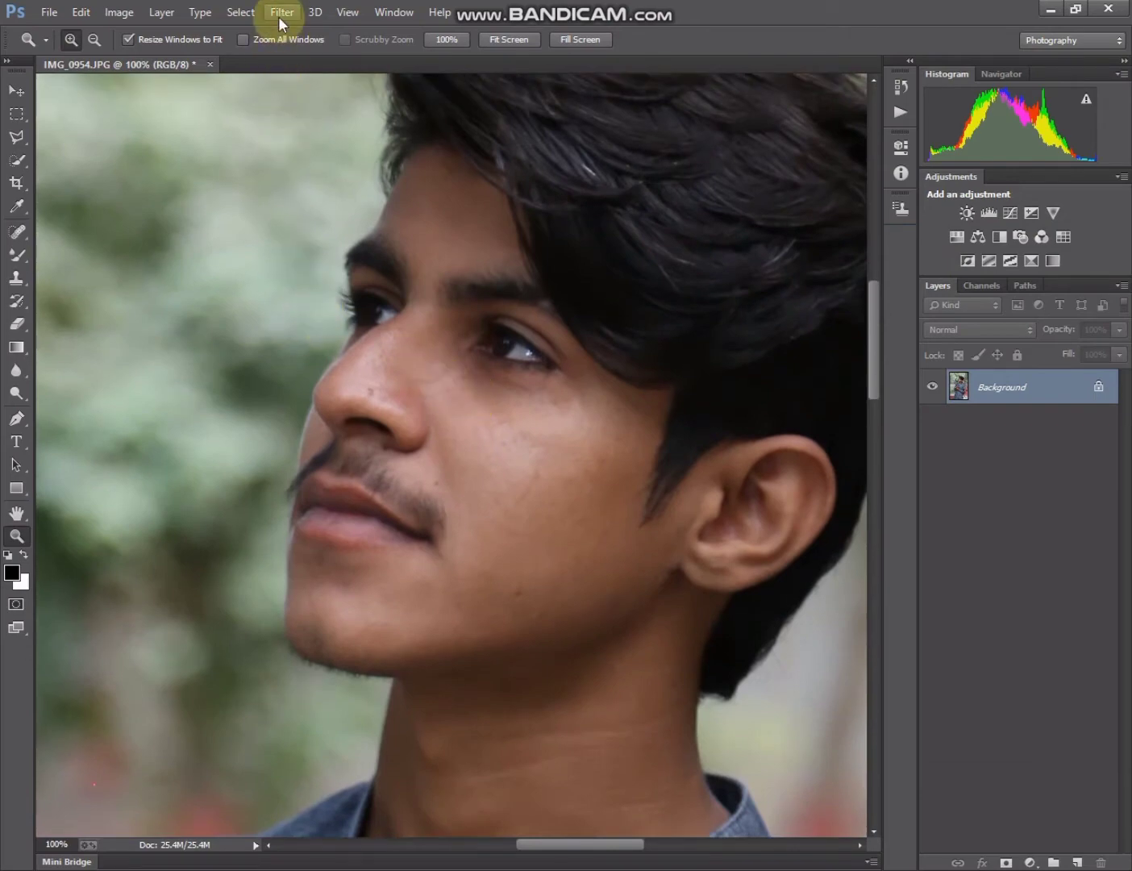
{"action": "left_click", "coordinate": [279, 15]}
{"action": "left_click", "coordinate": [305, 115]}
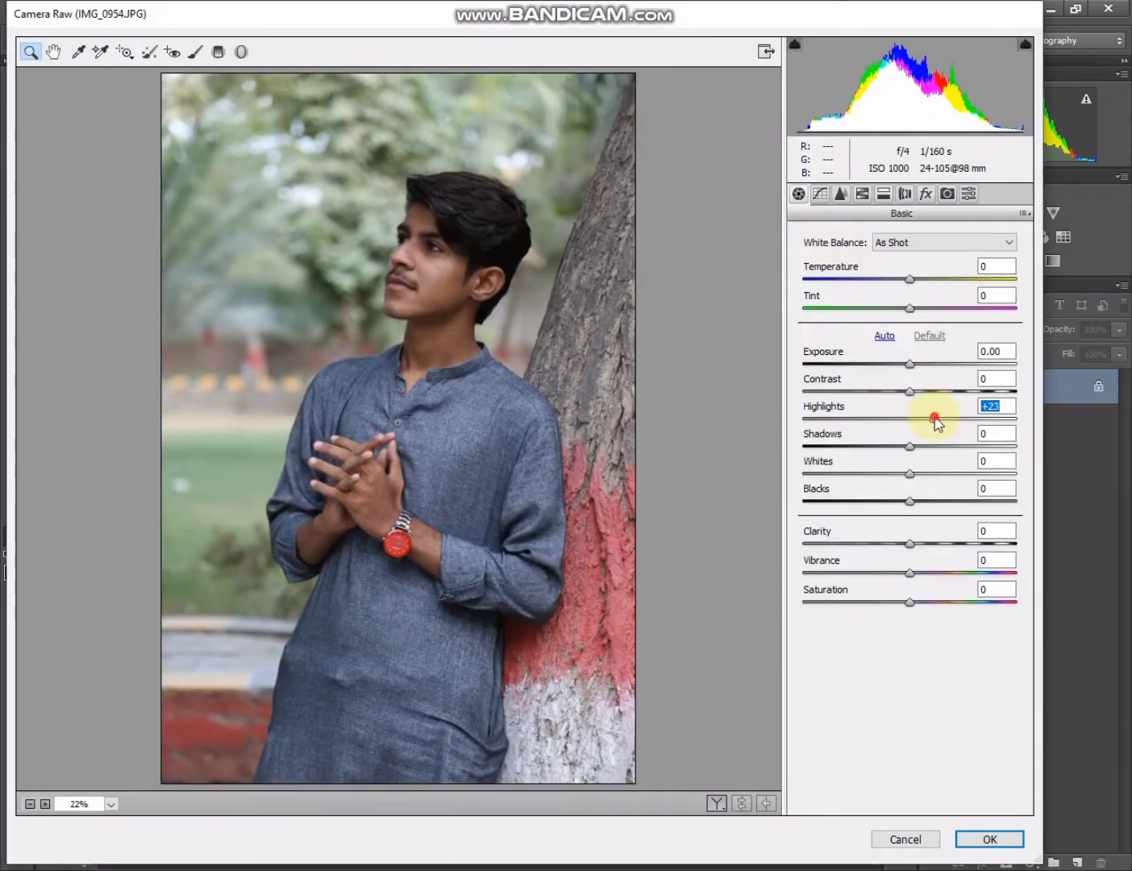
{"action": "left_click_drag", "start_coordinate": [917, 365], "coordinate": [924, 364]}
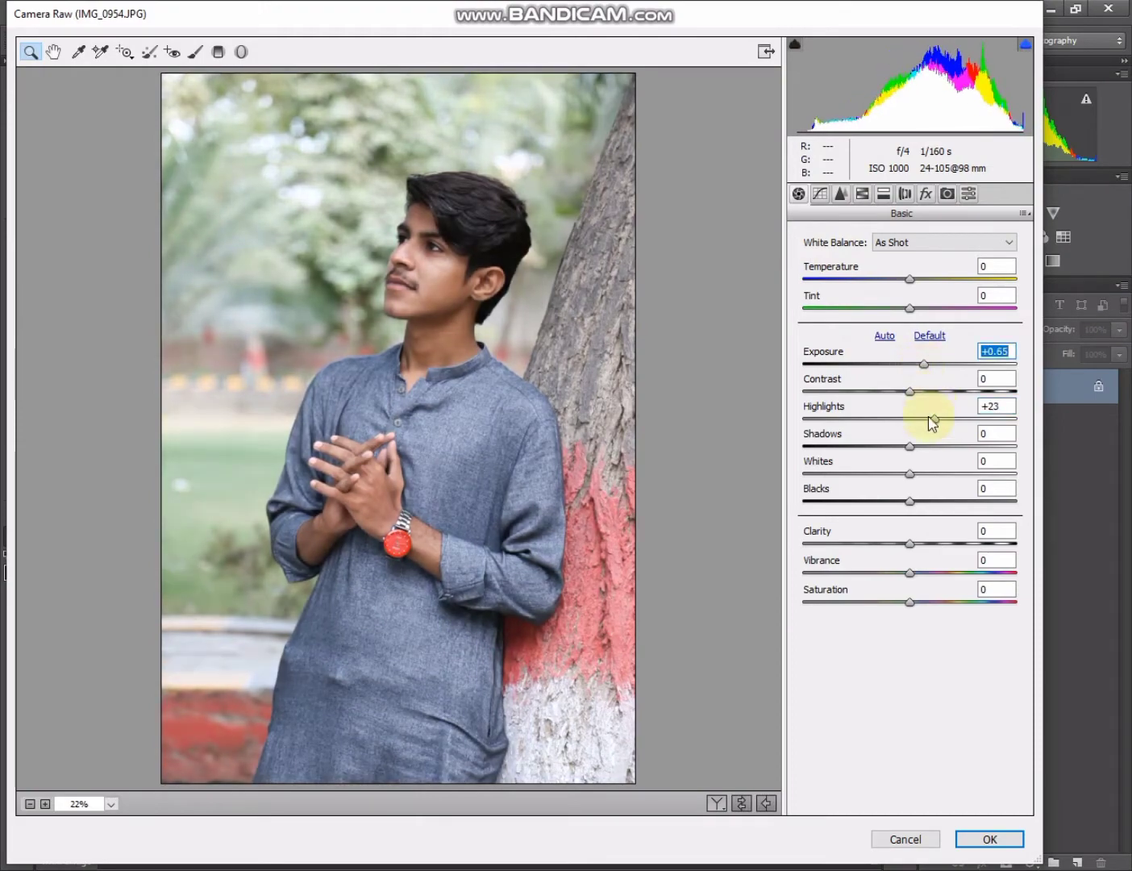
Set shadows +43, blacks -21, whites +23, highlights +8 and apply the Camera Raw edits.
{"action": "left_click", "coordinate": [937, 446]}
{"action": "left_click_drag", "start_coordinate": [953, 448], "coordinate": [934, 478]}
{"action": "left_click", "coordinate": [889, 501]}
{"action": "left_click", "coordinate": [928, 474]}
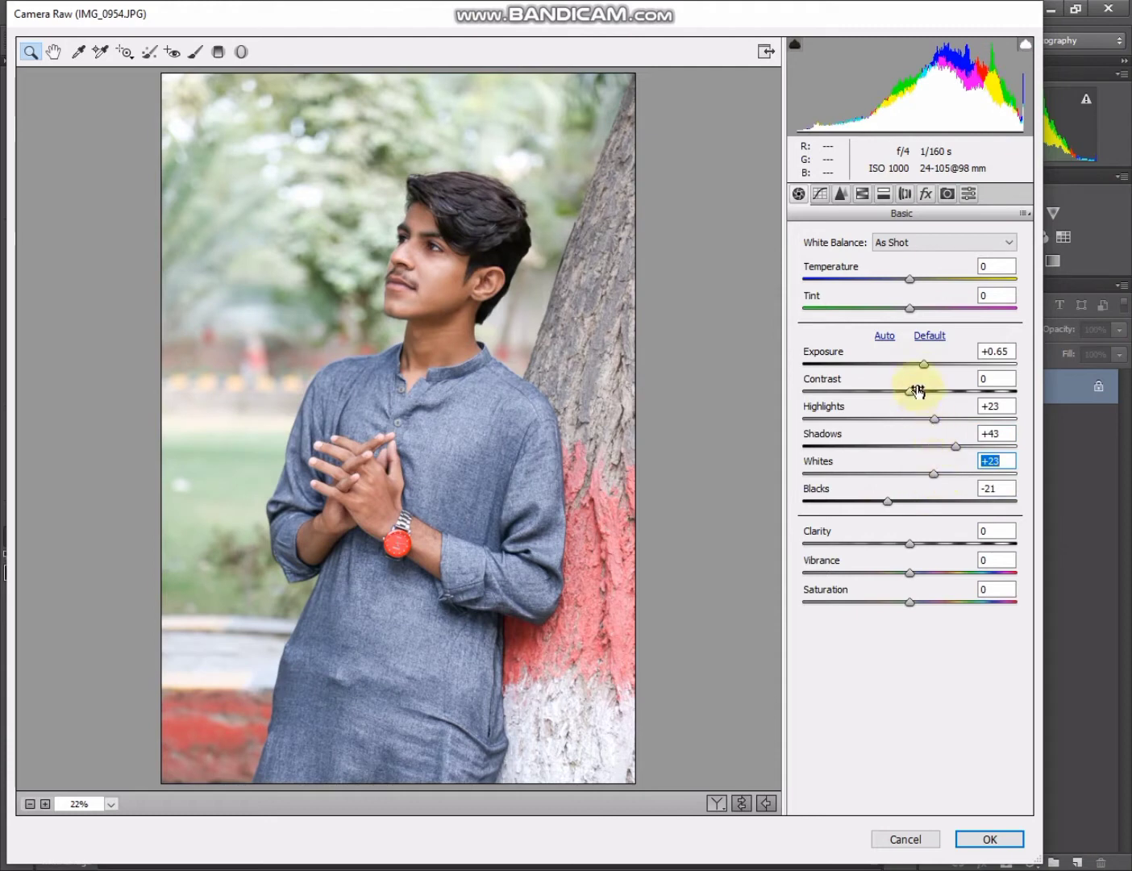
{"action": "left_click_drag", "start_coordinate": [926, 421], "coordinate": [918, 425]}
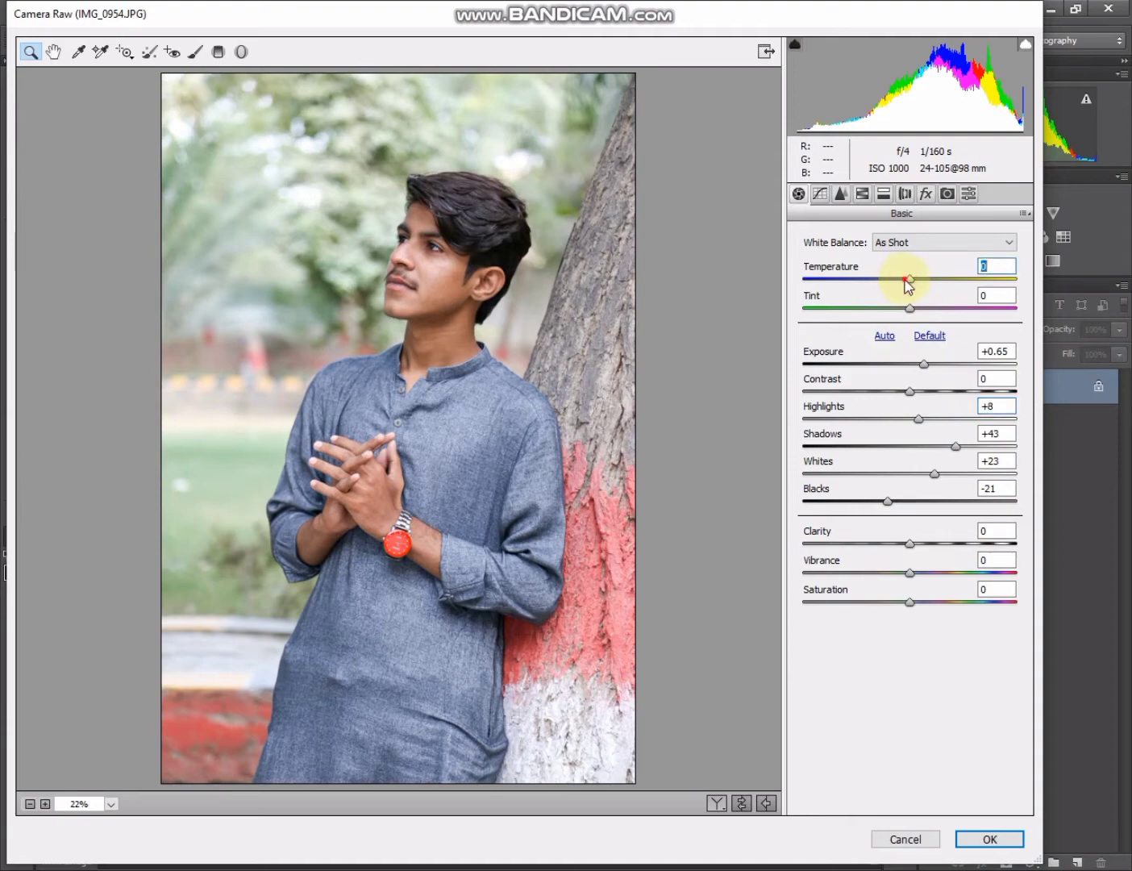
{"action": "left_click", "coordinate": [992, 839]}
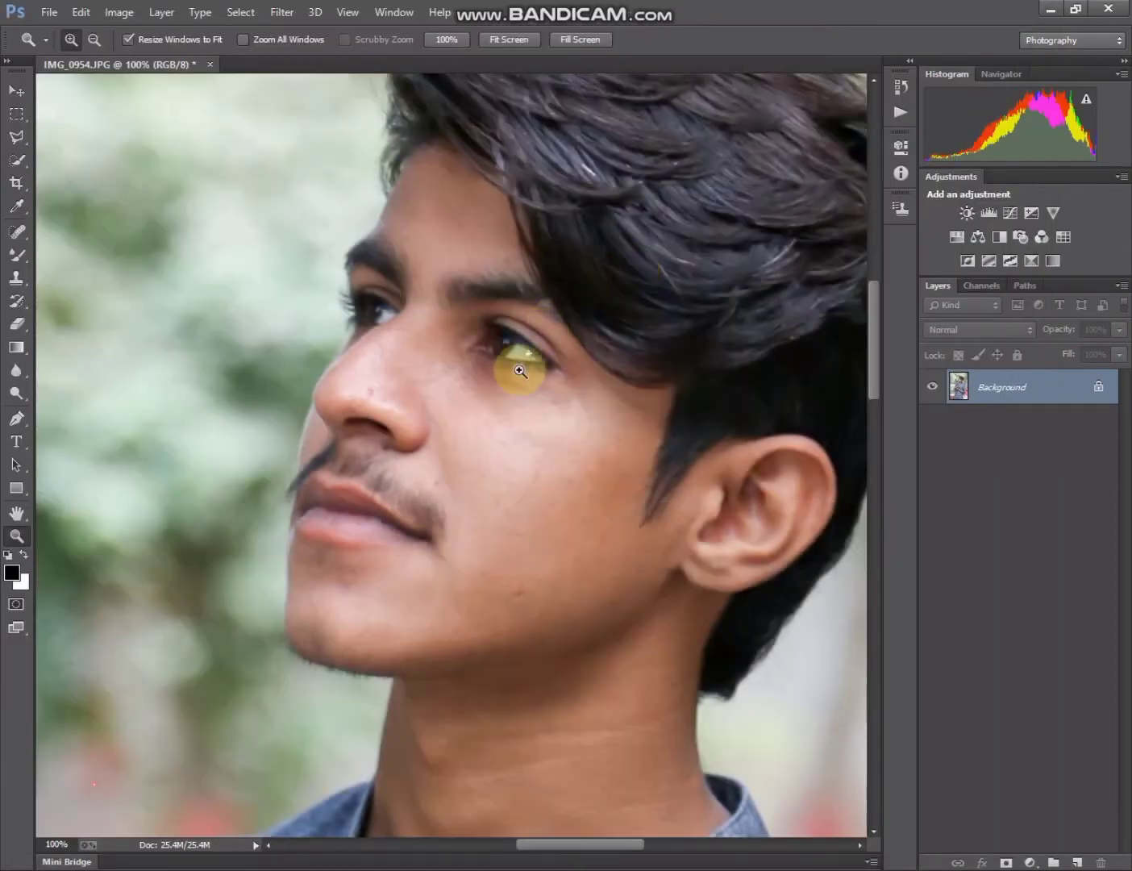
{"action": "right_click", "coordinate": [520, 370]}
Fit the photo on screen, reopen Camera Raw, set shadows to +10 and show the HSL luminance sliders.
{"action": "left_click", "coordinate": [576, 392]}
{"action": "left_click", "coordinate": [288, 13]}
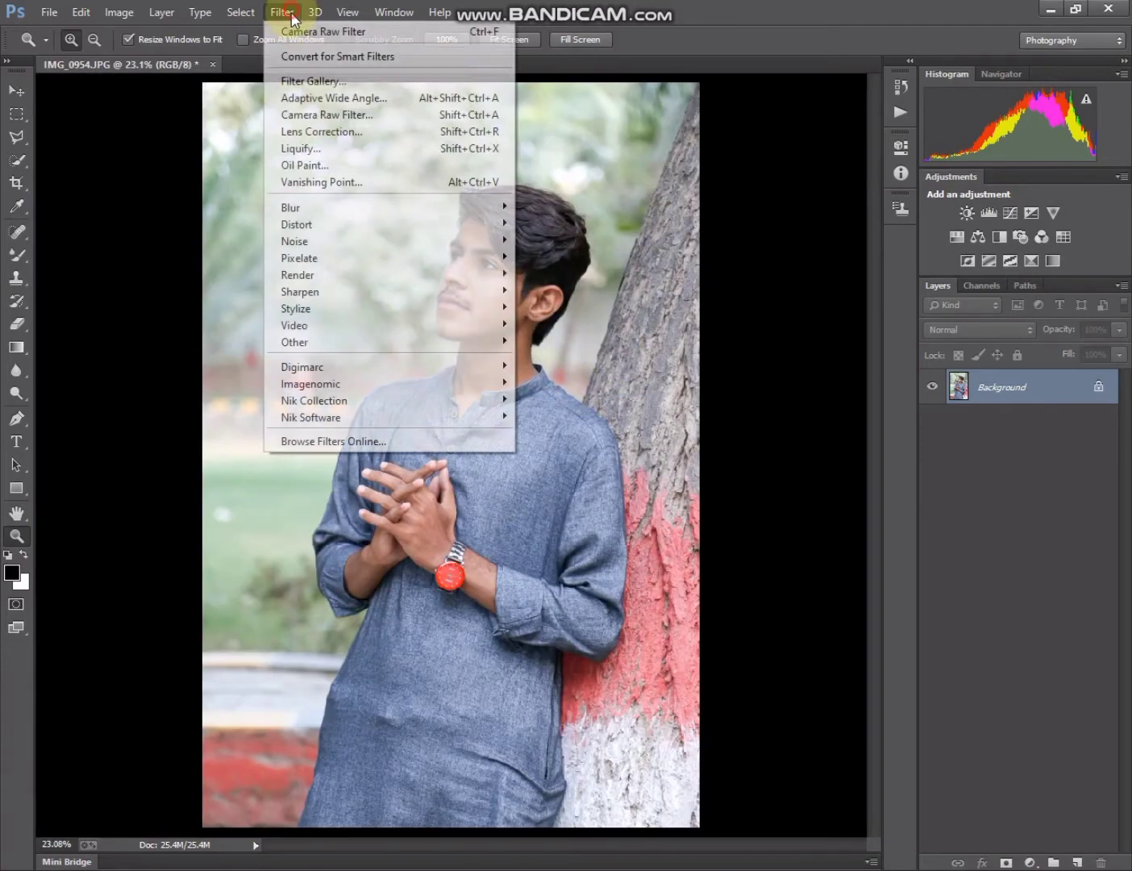
{"action": "left_click", "coordinate": [308, 114]}
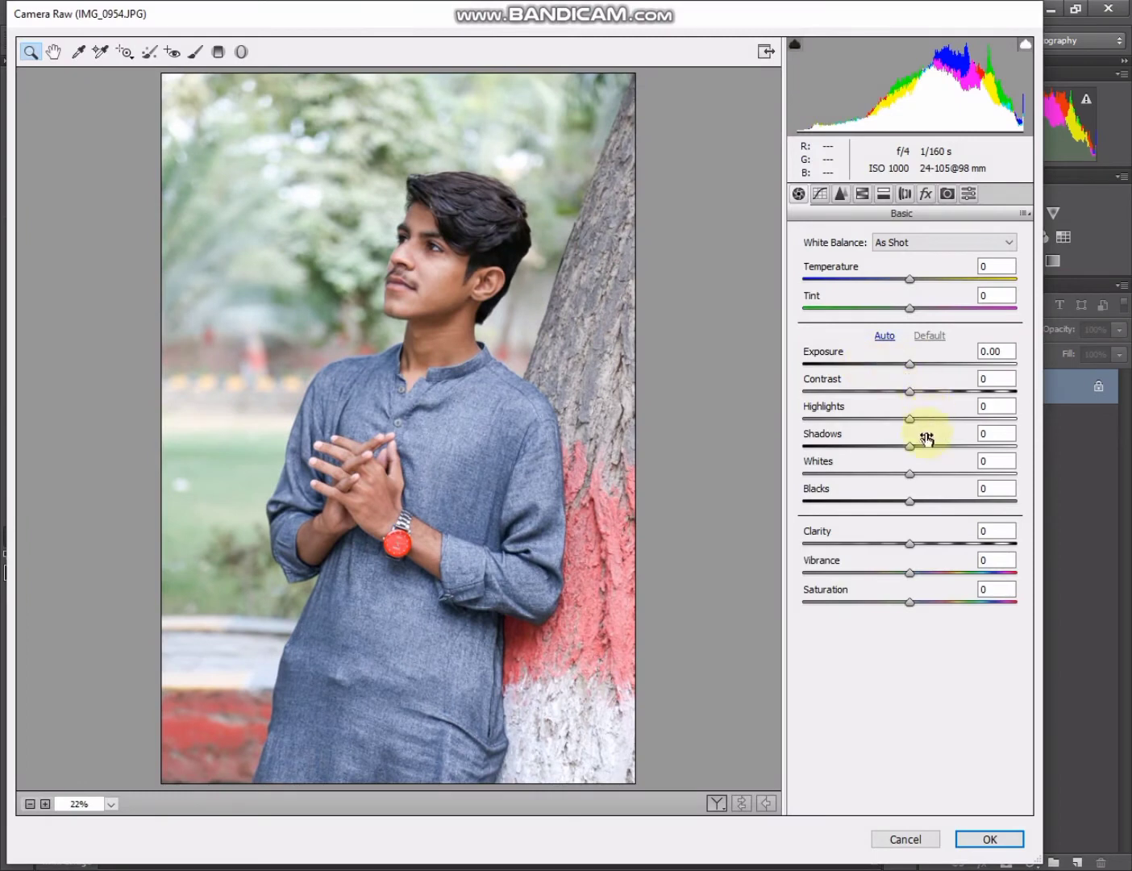
{"action": "left_click", "coordinate": [921, 447]}
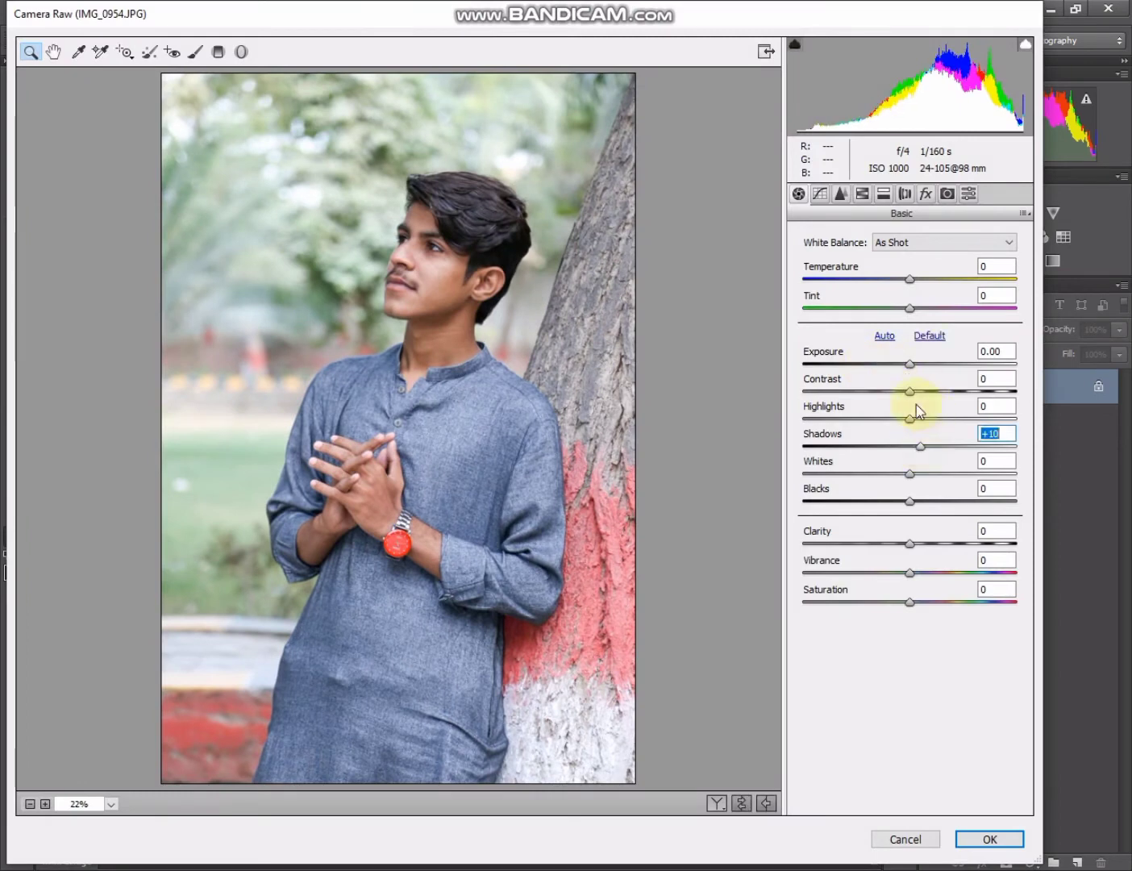
{"action": "left_click", "coordinate": [862, 195]}
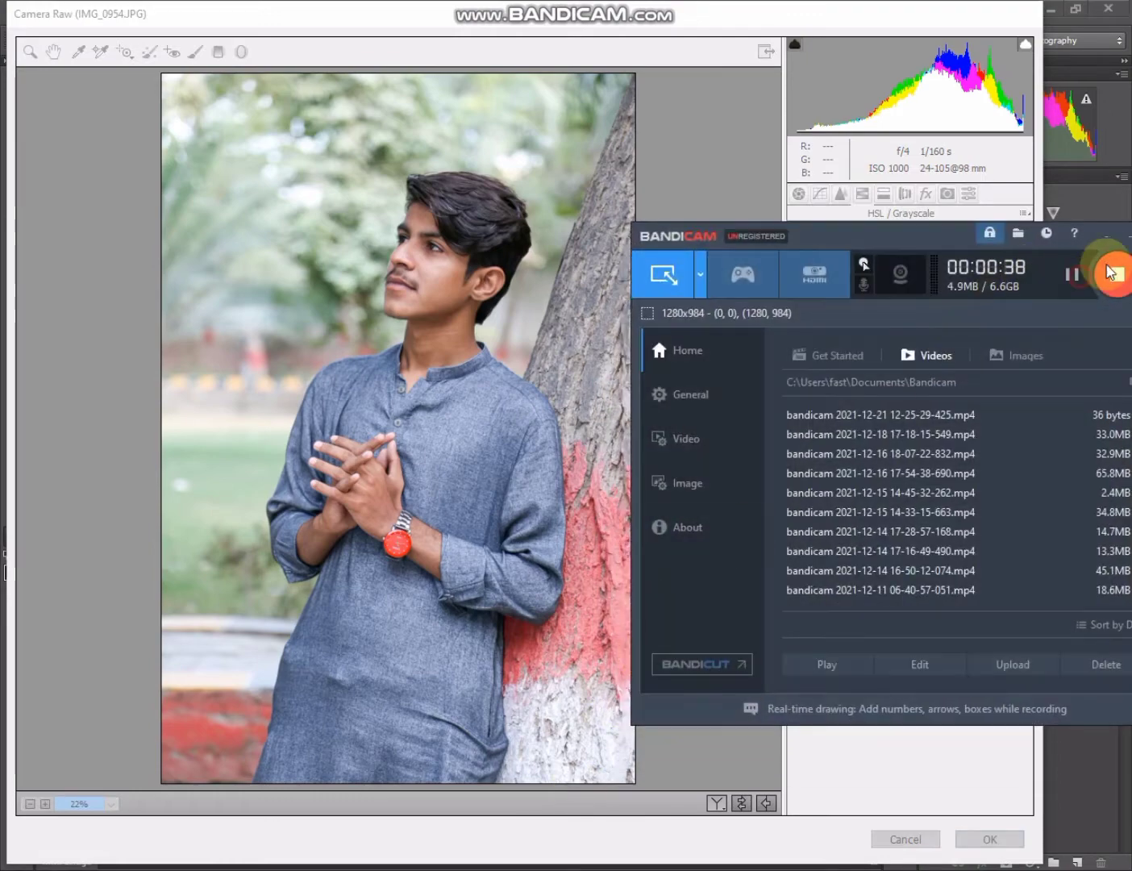
{"action": "left_click", "coordinate": [1123, 236]}
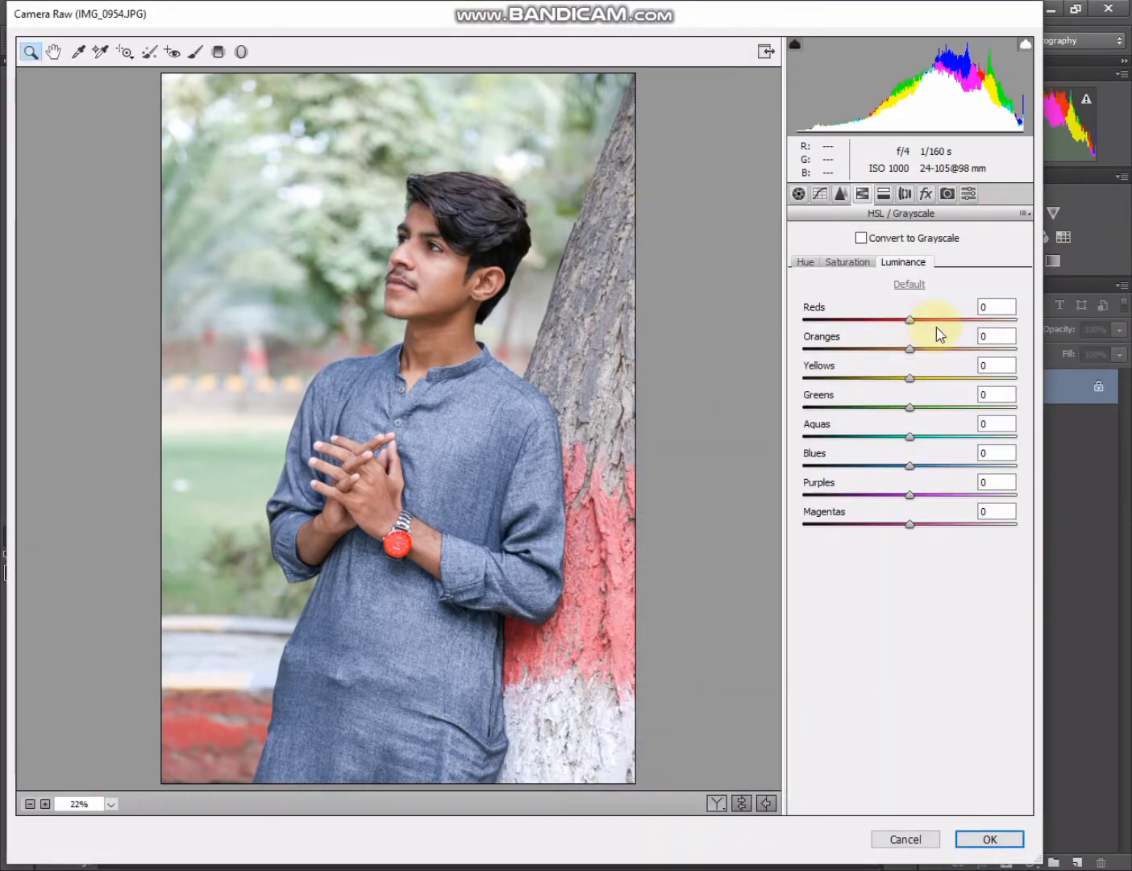
Boost greens saturation to +100, shift the green hue toward yellow and set yellow hue to -12.
{"action": "left_click", "coordinate": [849, 263]}
{"action": "mouse_move", "coordinate": [909, 407]}
{"action": "left_mouse_down"}
{"action": "mouse_move", "coordinate": [999, 420]}
{"action": "mouse_move", "coordinate": [955, 445]}
{"action": "left_mouse_up"}
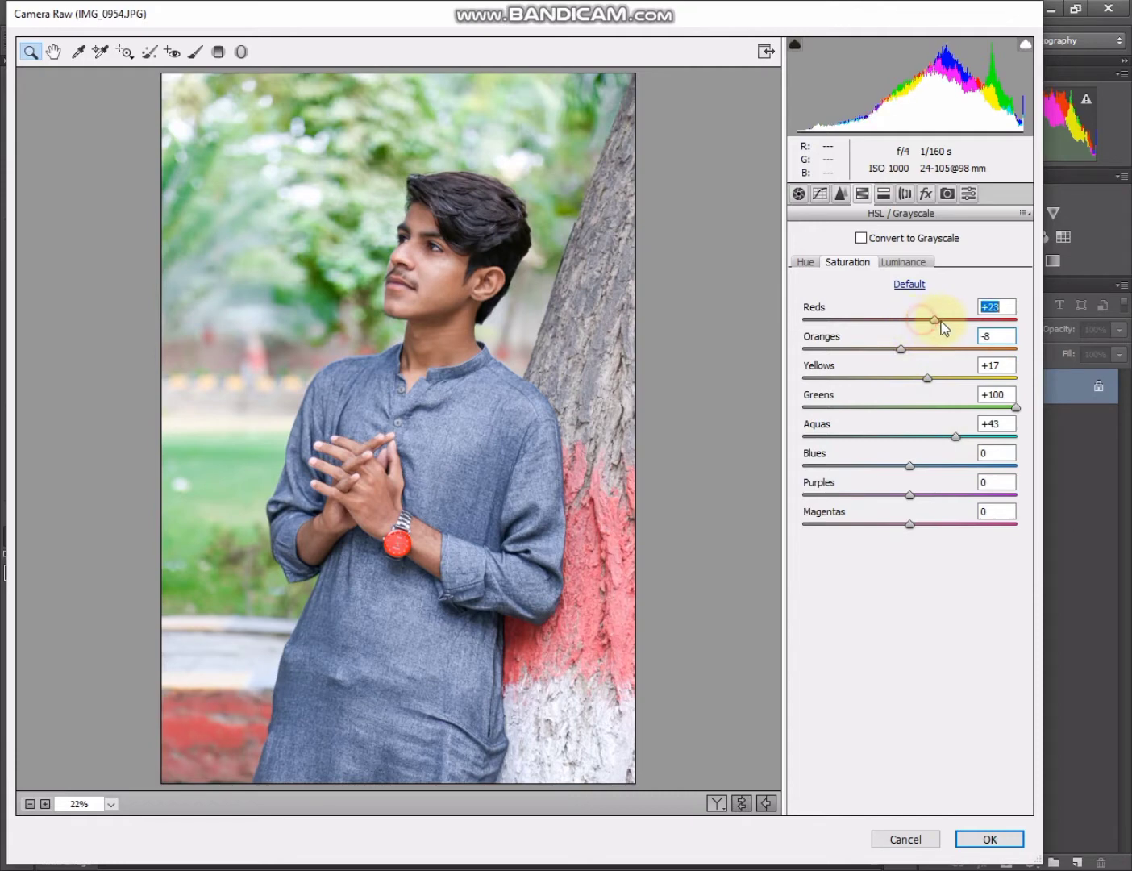
{"action": "left_click", "coordinate": [806, 262]}
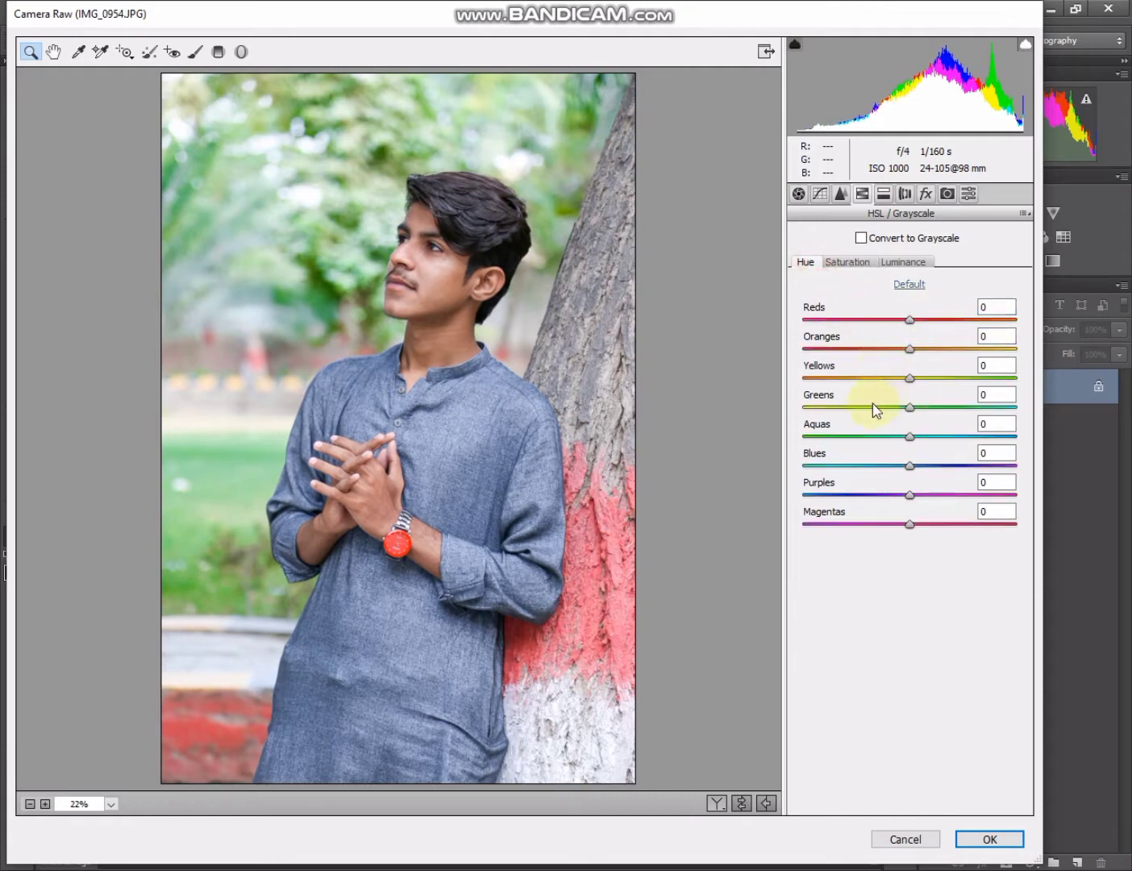
{"action": "left_click_drag", "start_coordinate": [872, 404], "coordinate": [827, 413]}
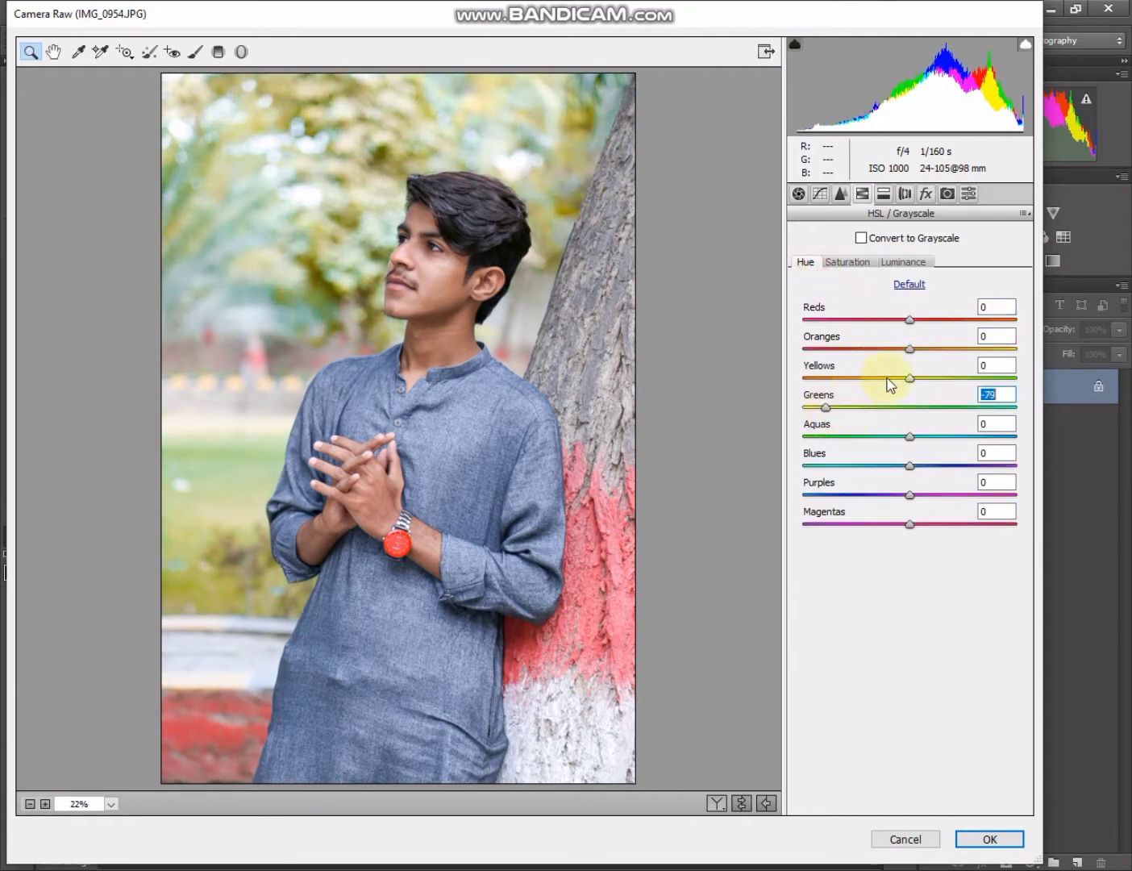
{"action": "left_click_drag", "start_coordinate": [890, 379], "coordinate": [899, 375]}
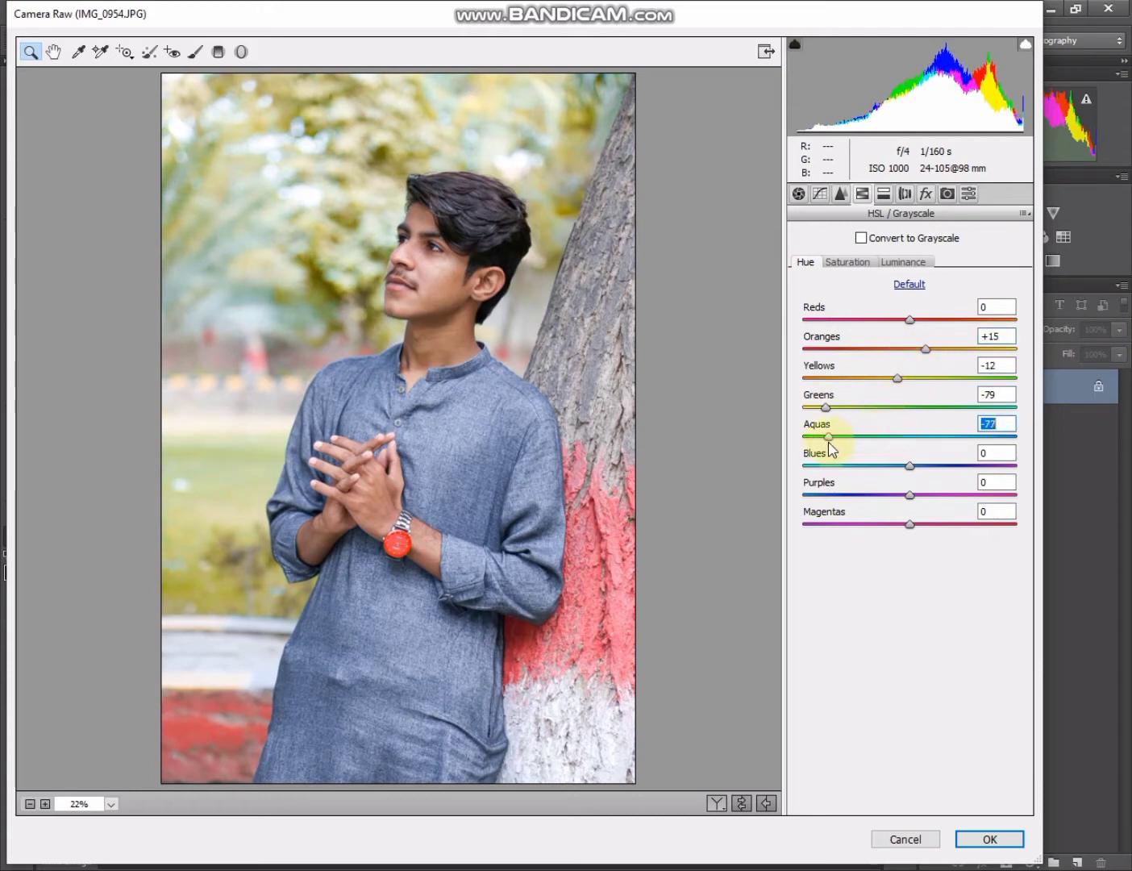
Increase blues saturation, inspect the face up close, then review the hue and luminance settings.
{"action": "left_click", "coordinate": [895, 264]}
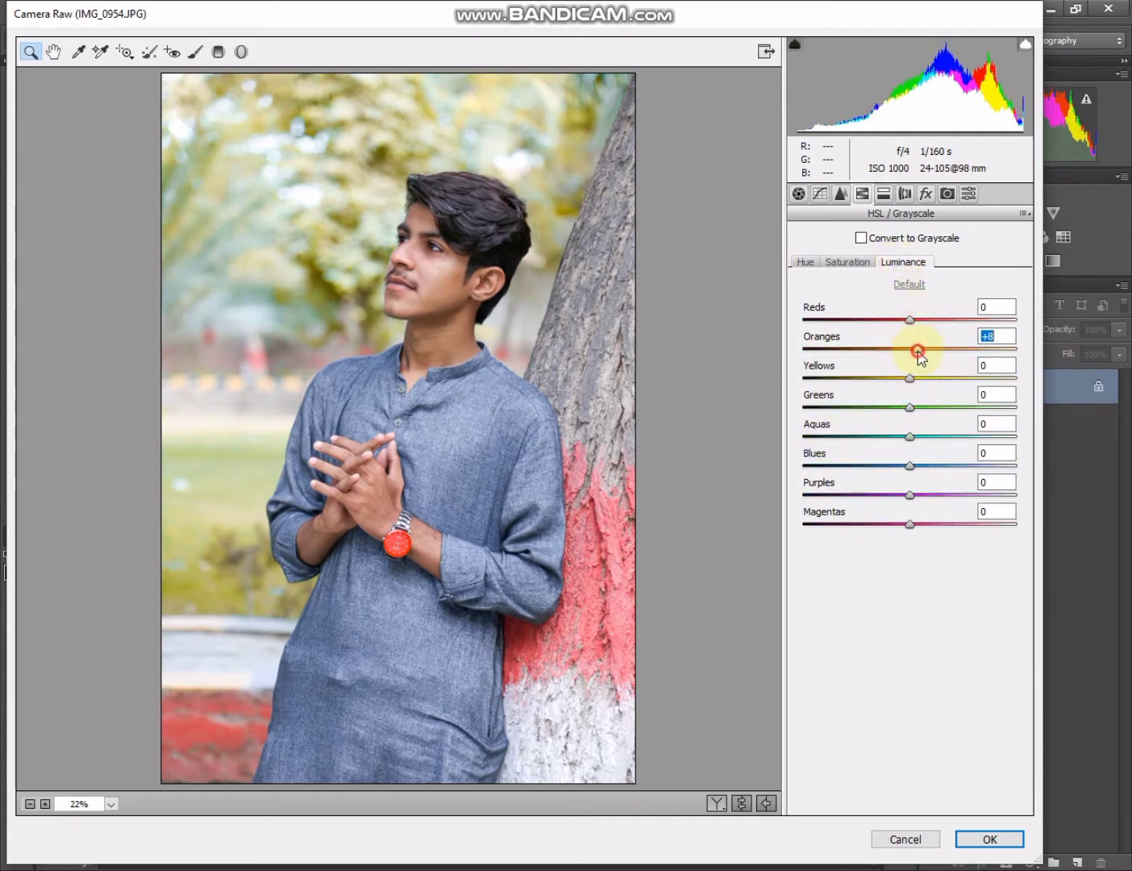
{"action": "left_click", "coordinate": [853, 265]}
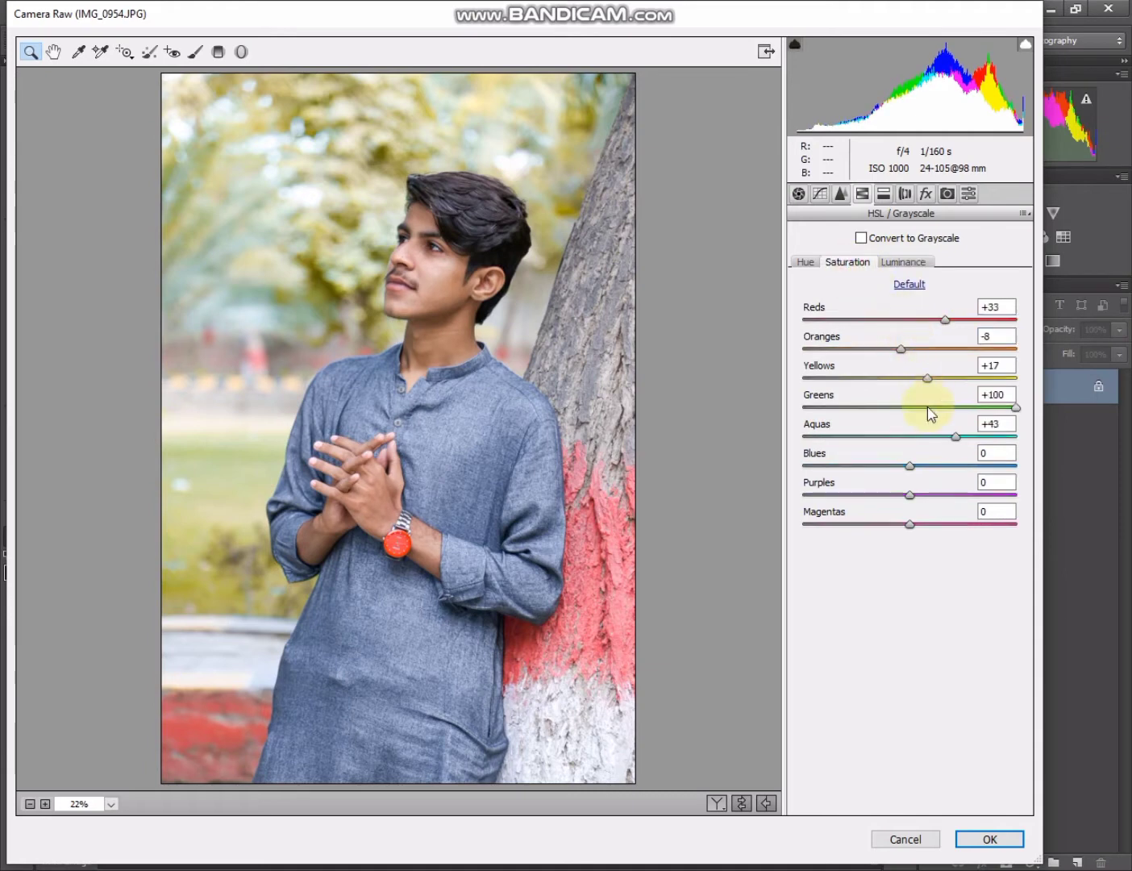
{"action": "left_click_drag", "start_coordinate": [916, 465], "coordinate": [951, 470]}
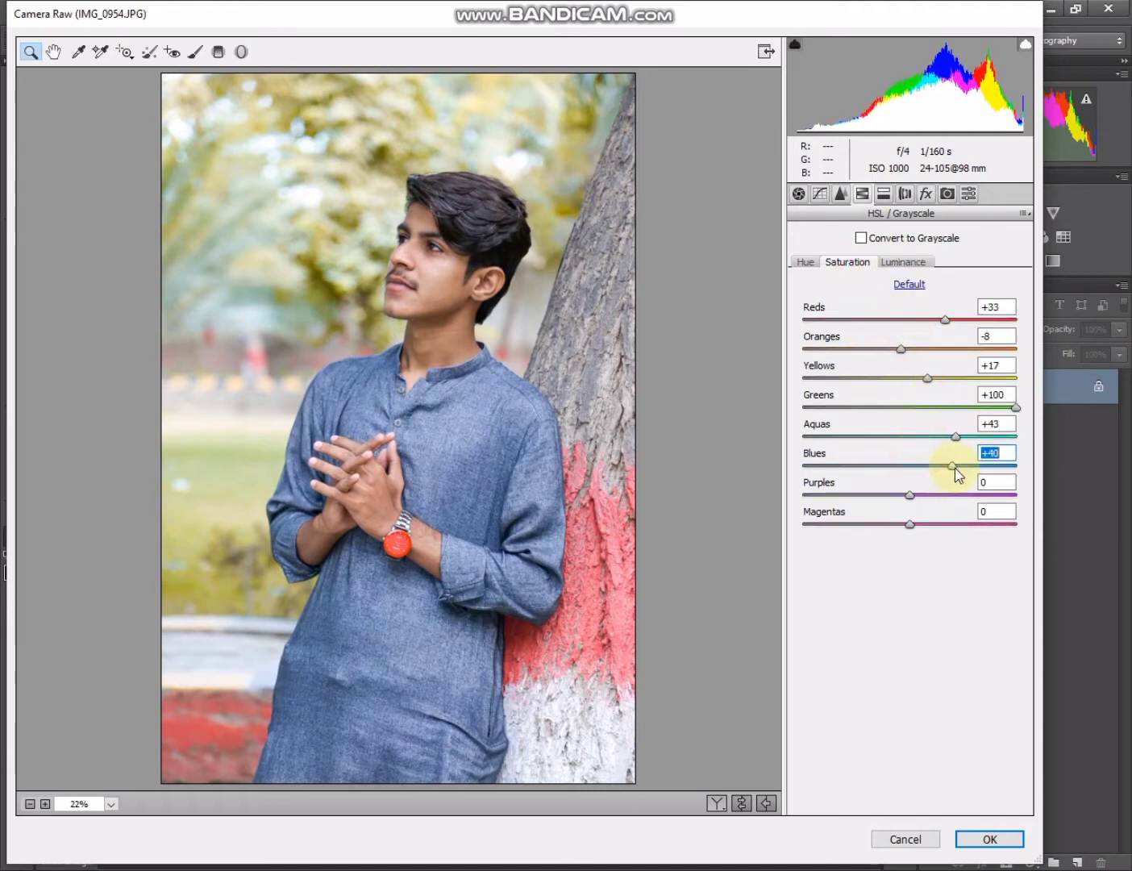
{"action": "left_click", "coordinate": [461, 242]}
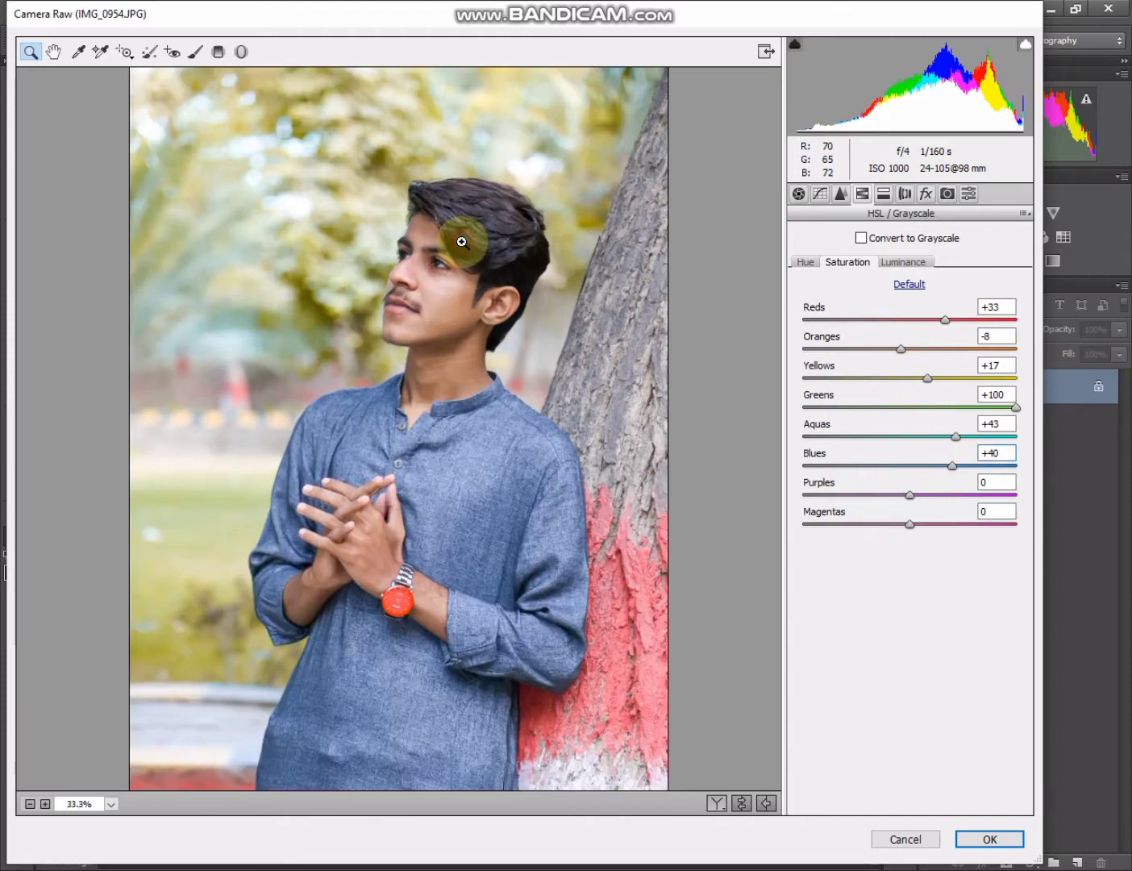
{"action": "left_click", "coordinate": [421, 333]}
{"action": "left_click", "coordinate": [473, 467]}
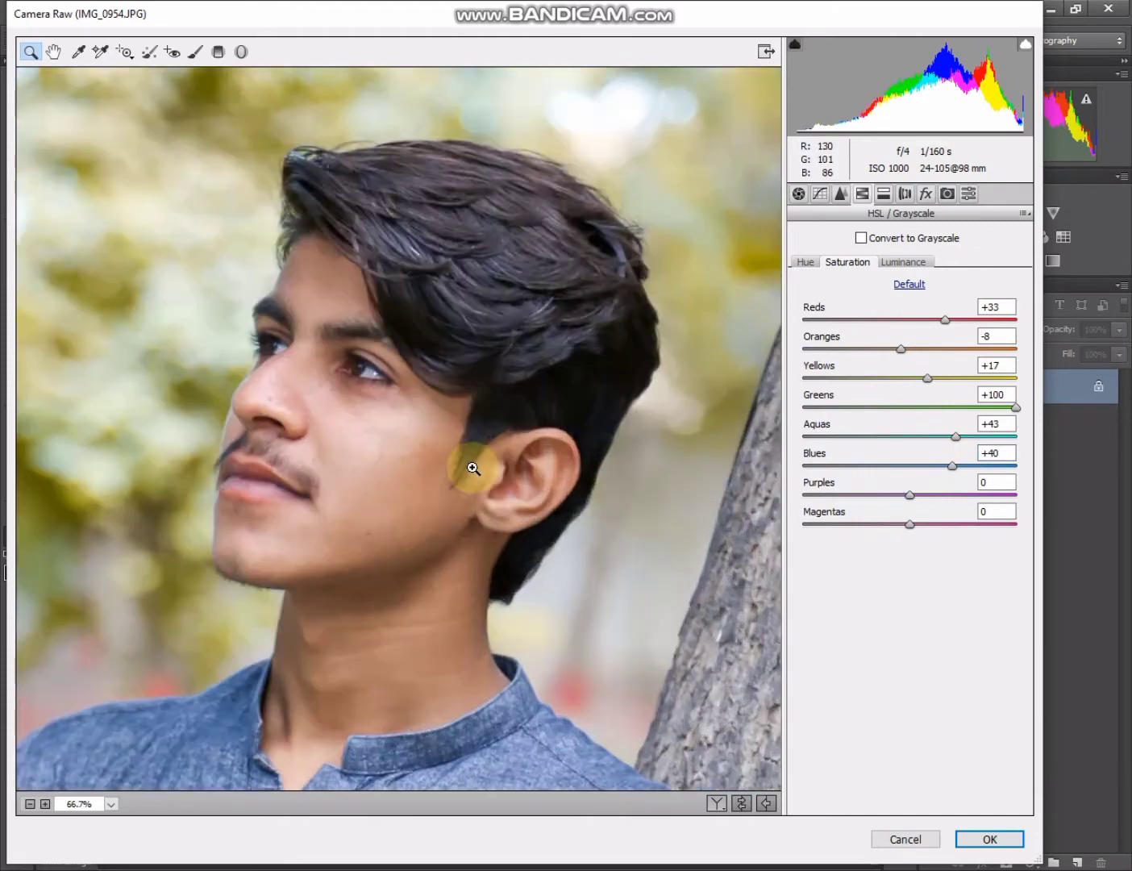
{"action": "right_click", "coordinate": [473, 468]}
{"action": "left_click", "coordinate": [528, 573]}
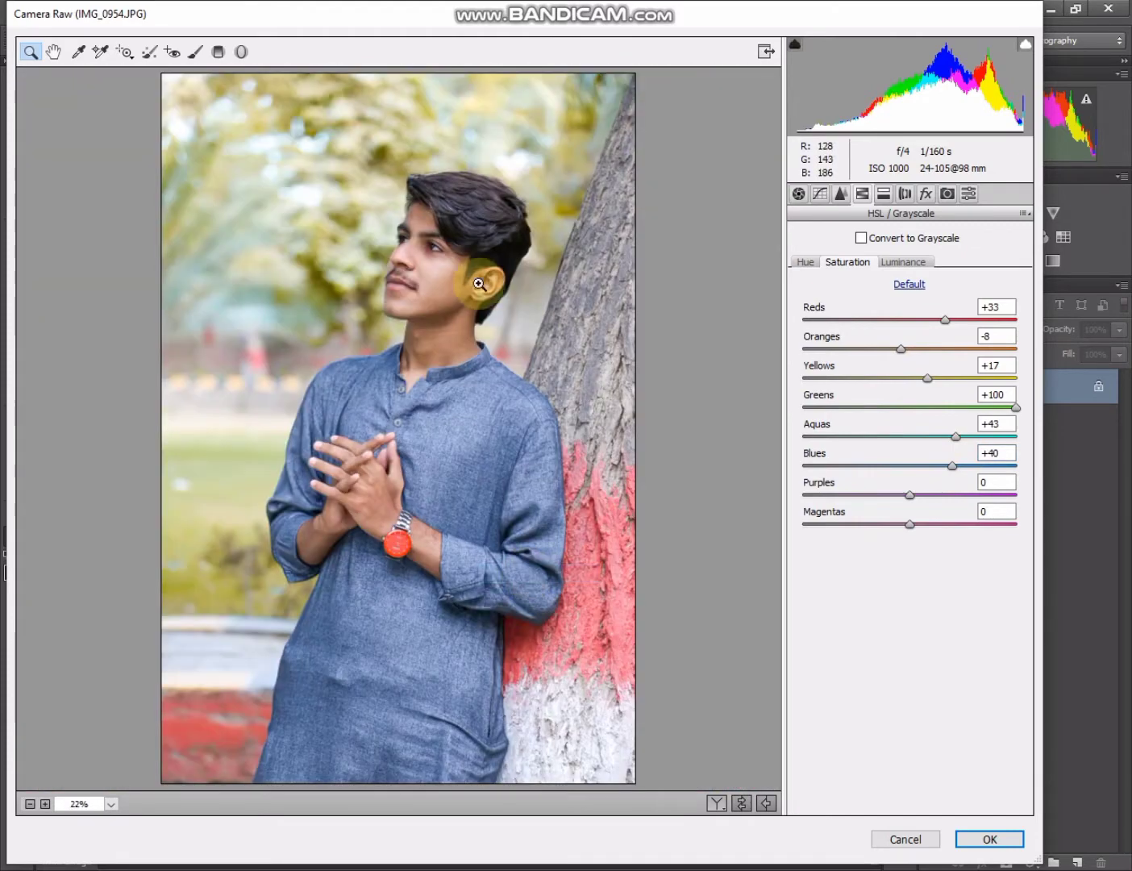
{"action": "left_click", "coordinate": [804, 262]}
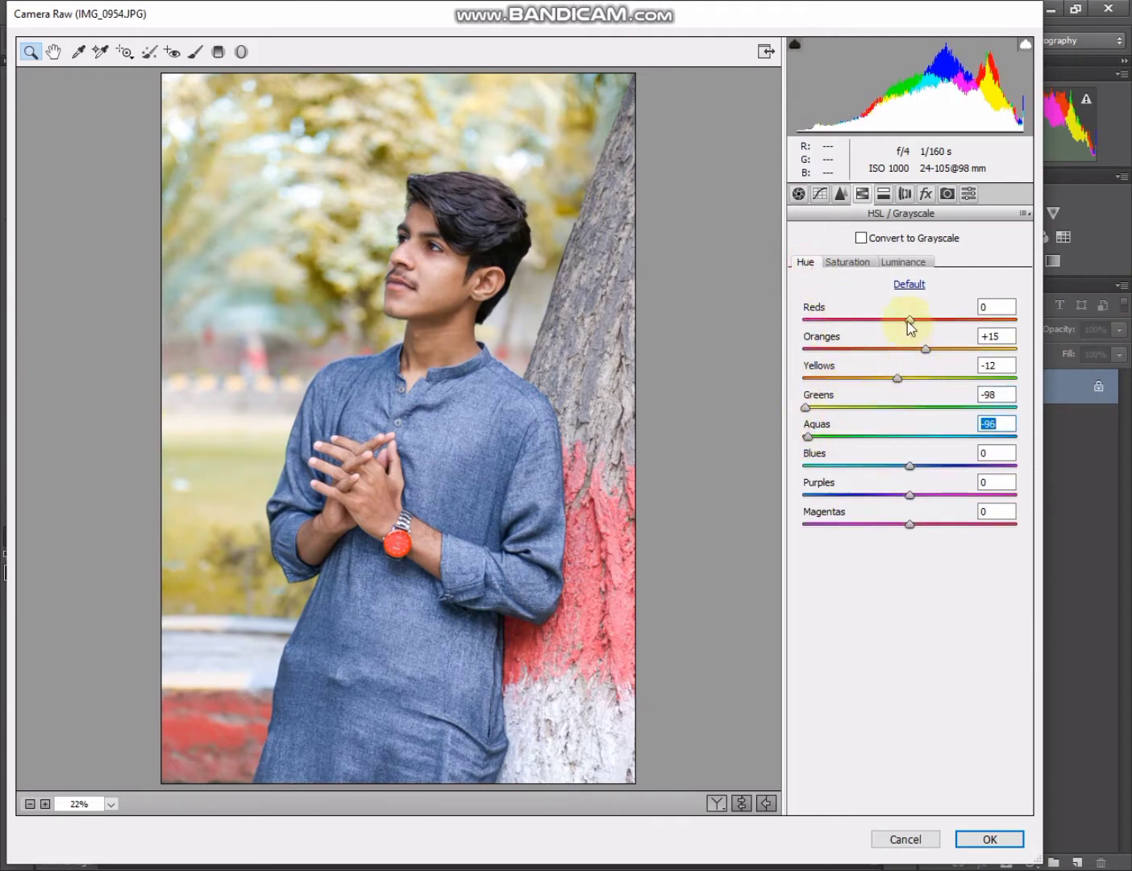
{"action": "left_click", "coordinate": [903, 263]}
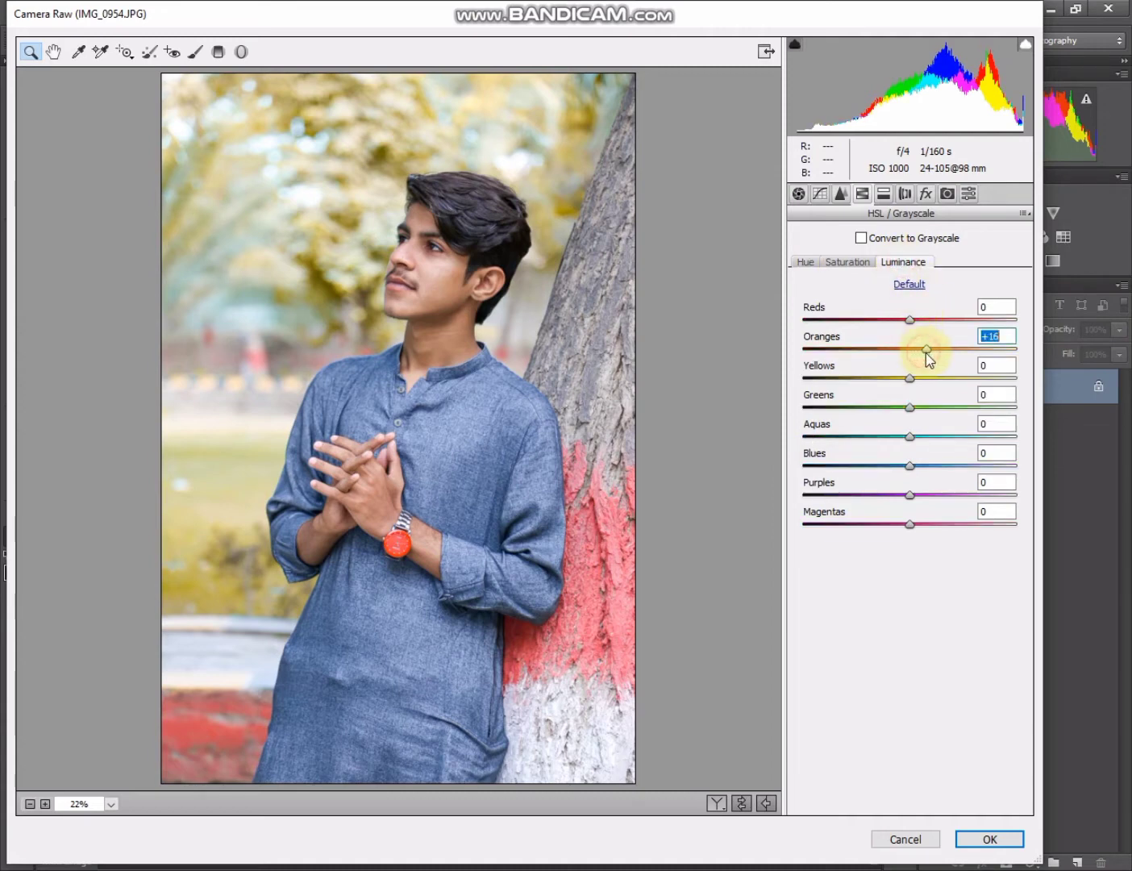
{"action": "left_click", "coordinate": [947, 195]}
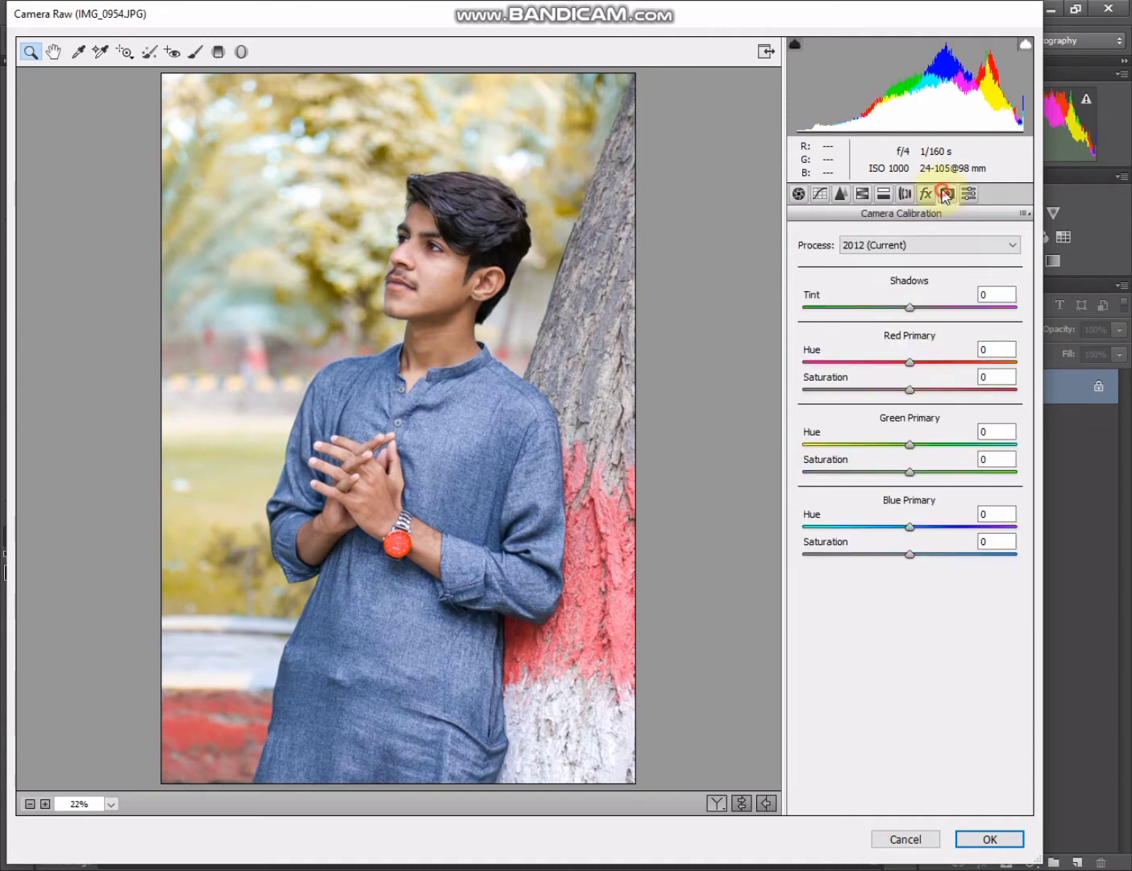
Set calibration saturation to red -20, green +11, blue +18 and apply the Camera Raw grade.
{"action": "left_click", "coordinate": [926, 555]}
{"action": "left_click", "coordinate": [925, 472]}
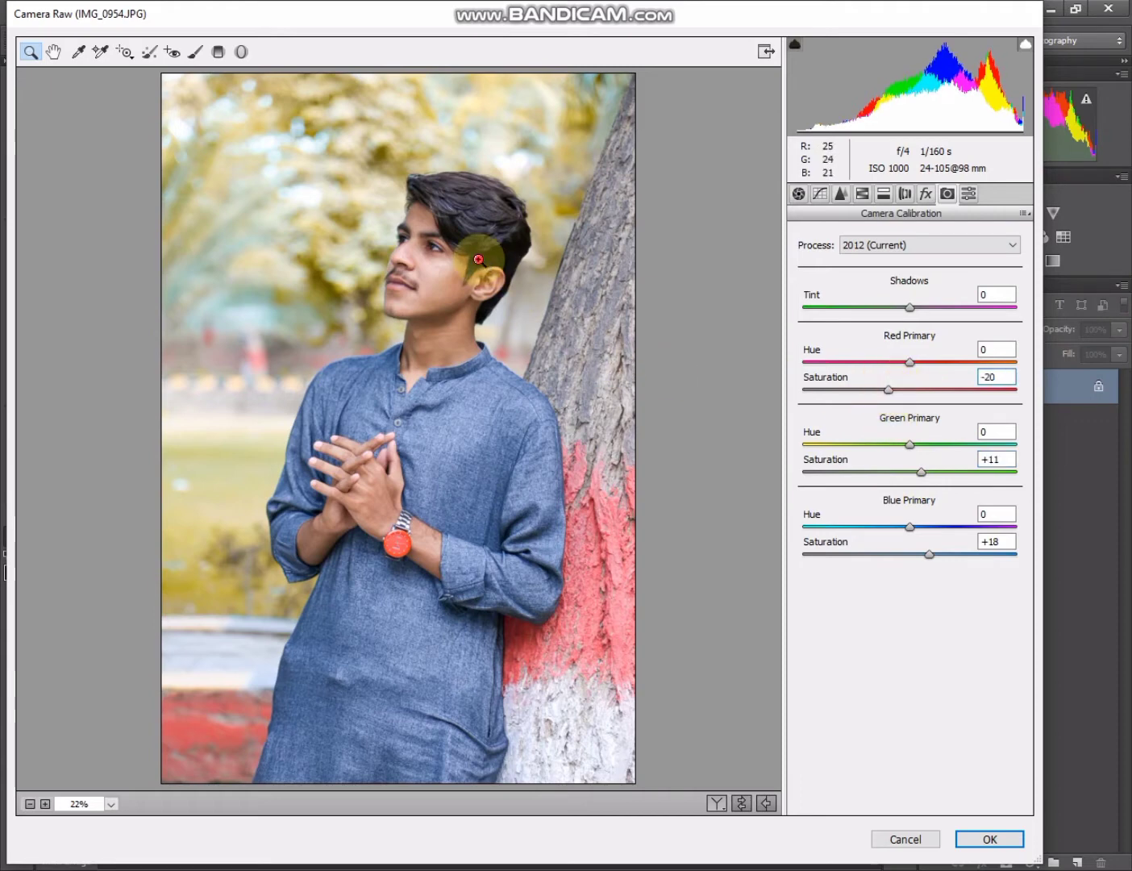
{"action": "left_click", "coordinate": [479, 253]}
{"action": "left_click", "coordinate": [492, 363]}
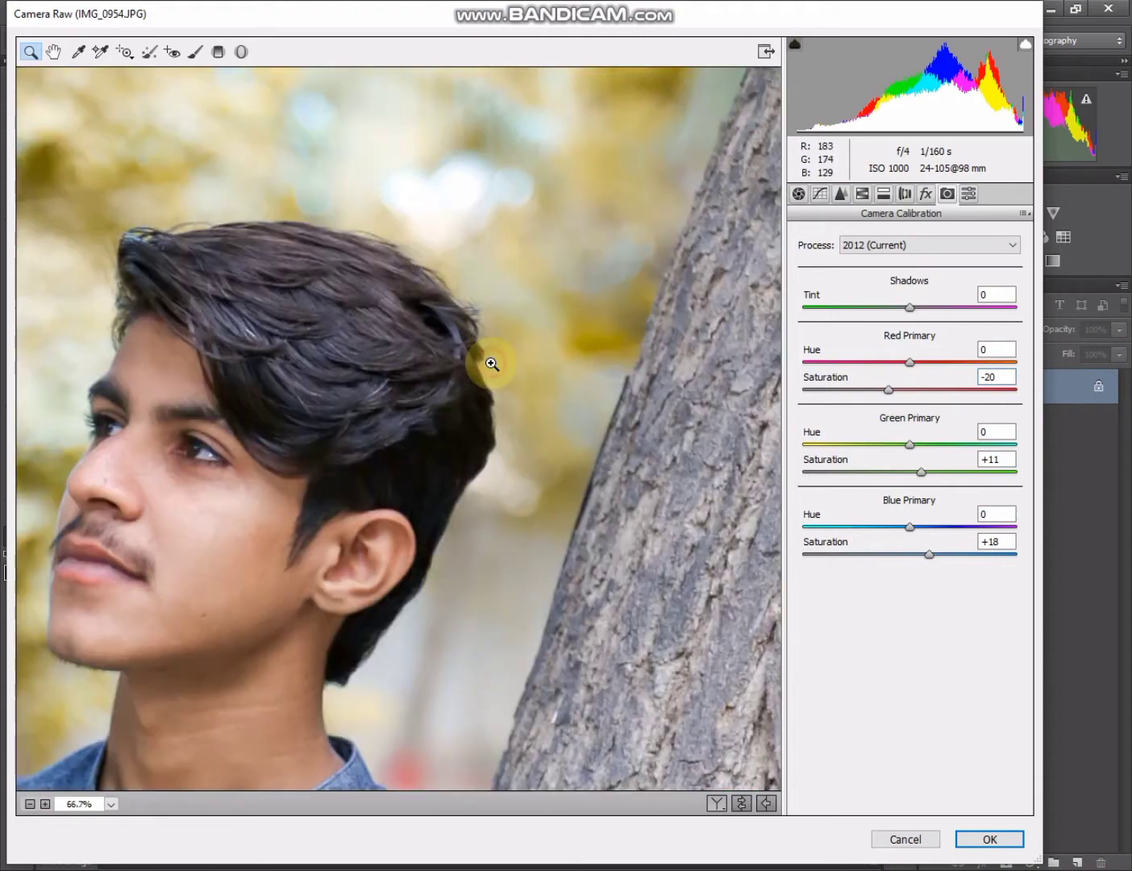
{"action": "right_click", "coordinate": [469, 405]}
{"action": "left_click", "coordinate": [556, 514]}
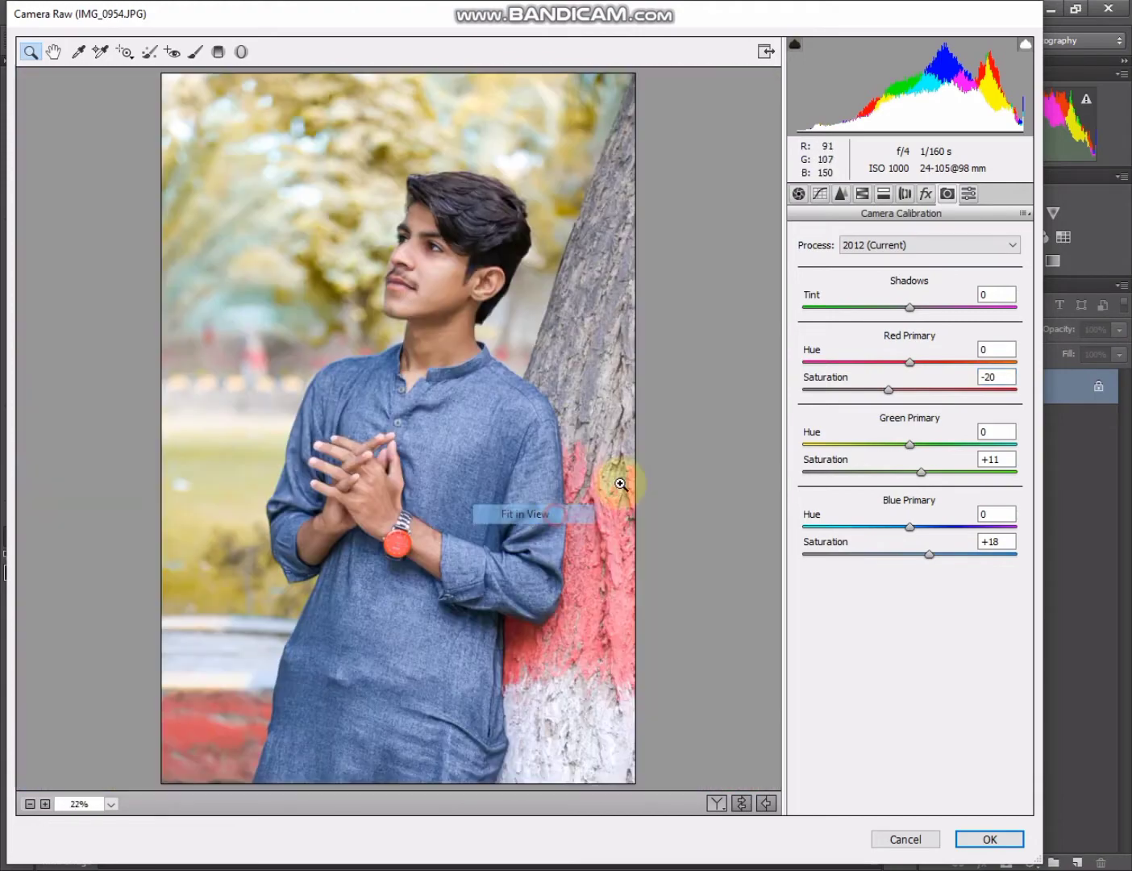
{"action": "left_click", "coordinate": [985, 840]}
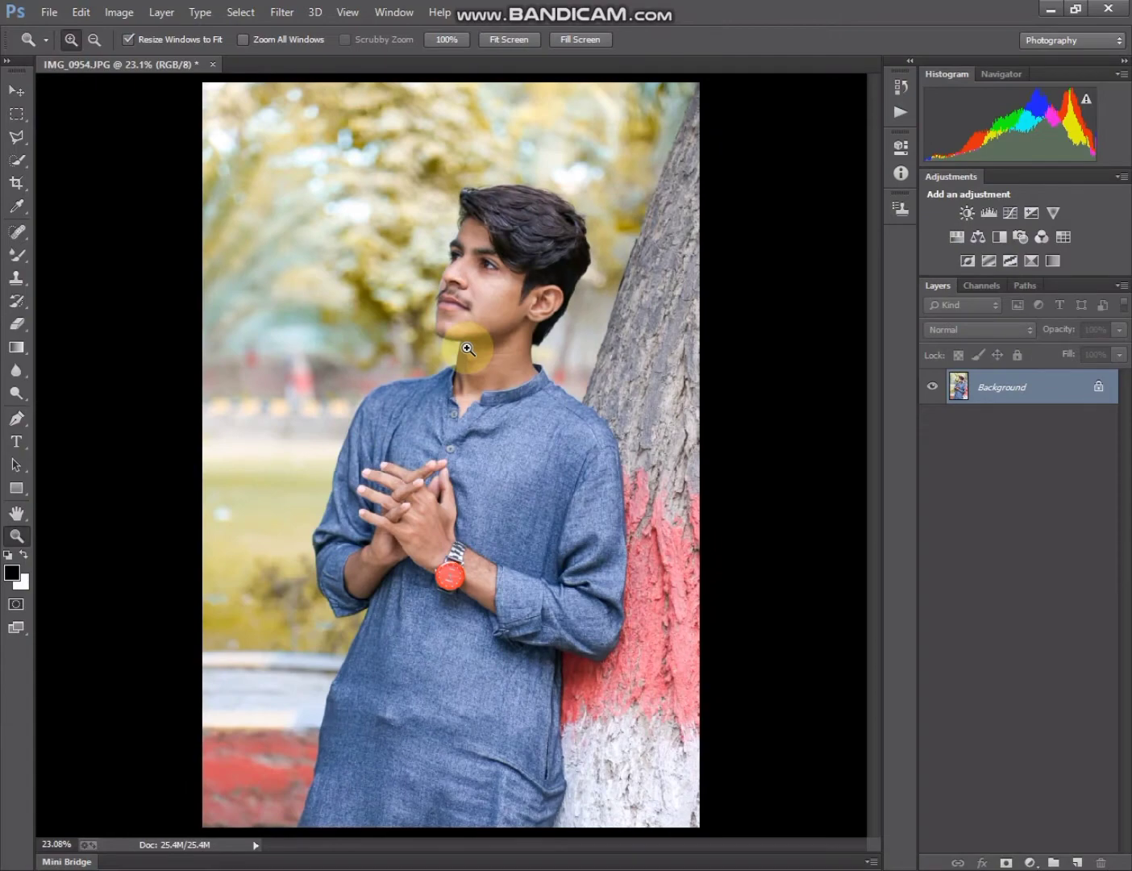
Zoom in on the face, pick the Mixer Brush, unlock the background and duplicate Layer 0.
{"action": "left_click", "coordinate": [492, 240]}
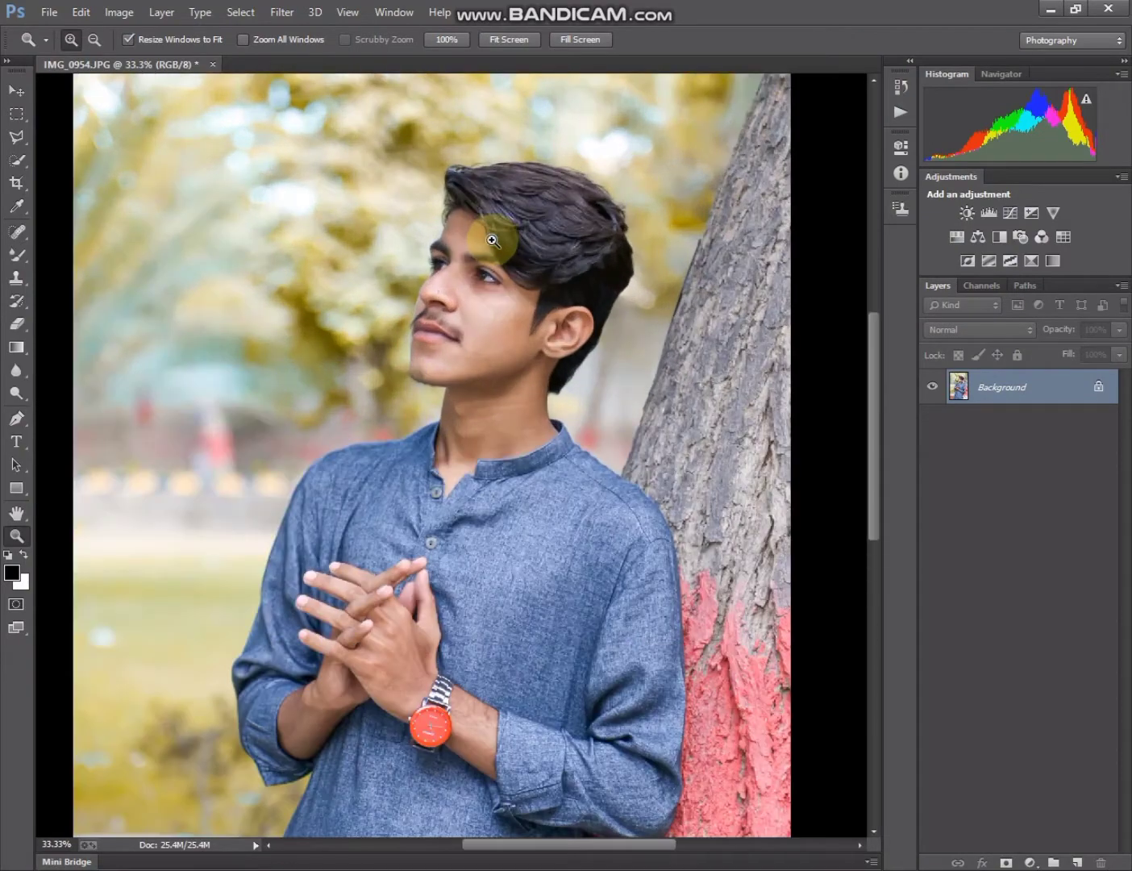
{"action": "left_click", "coordinate": [493, 240]}
{"action": "left_click", "coordinate": [488, 248]}
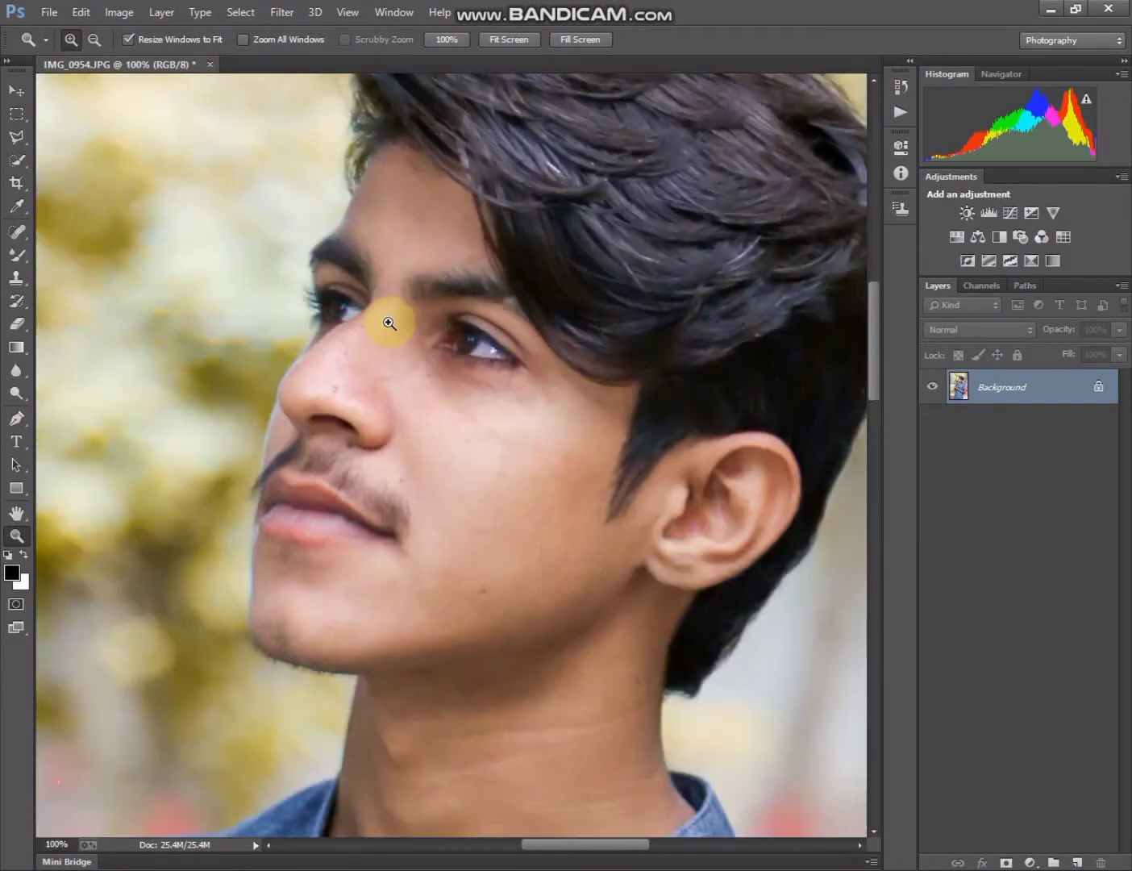
{"action": "left_click", "coordinate": [388, 322]}
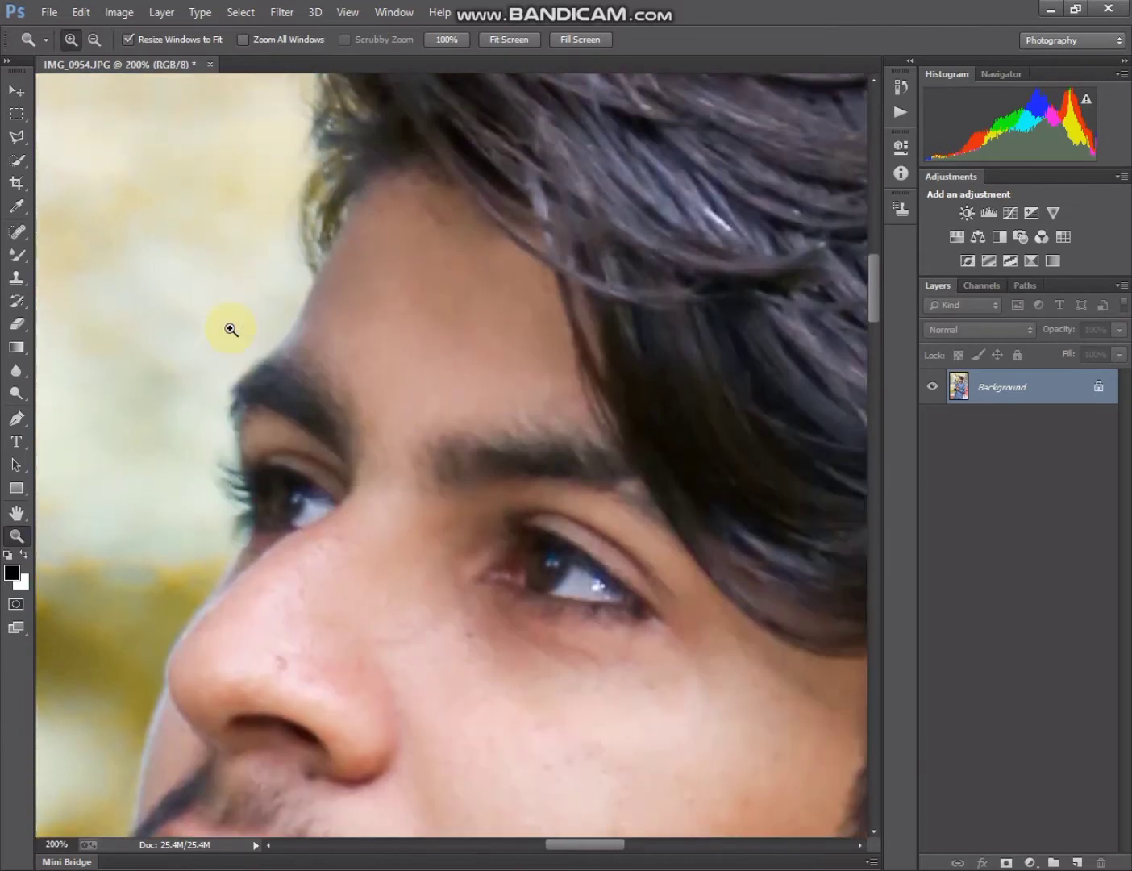
{"action": "left_click", "coordinate": [17, 257]}
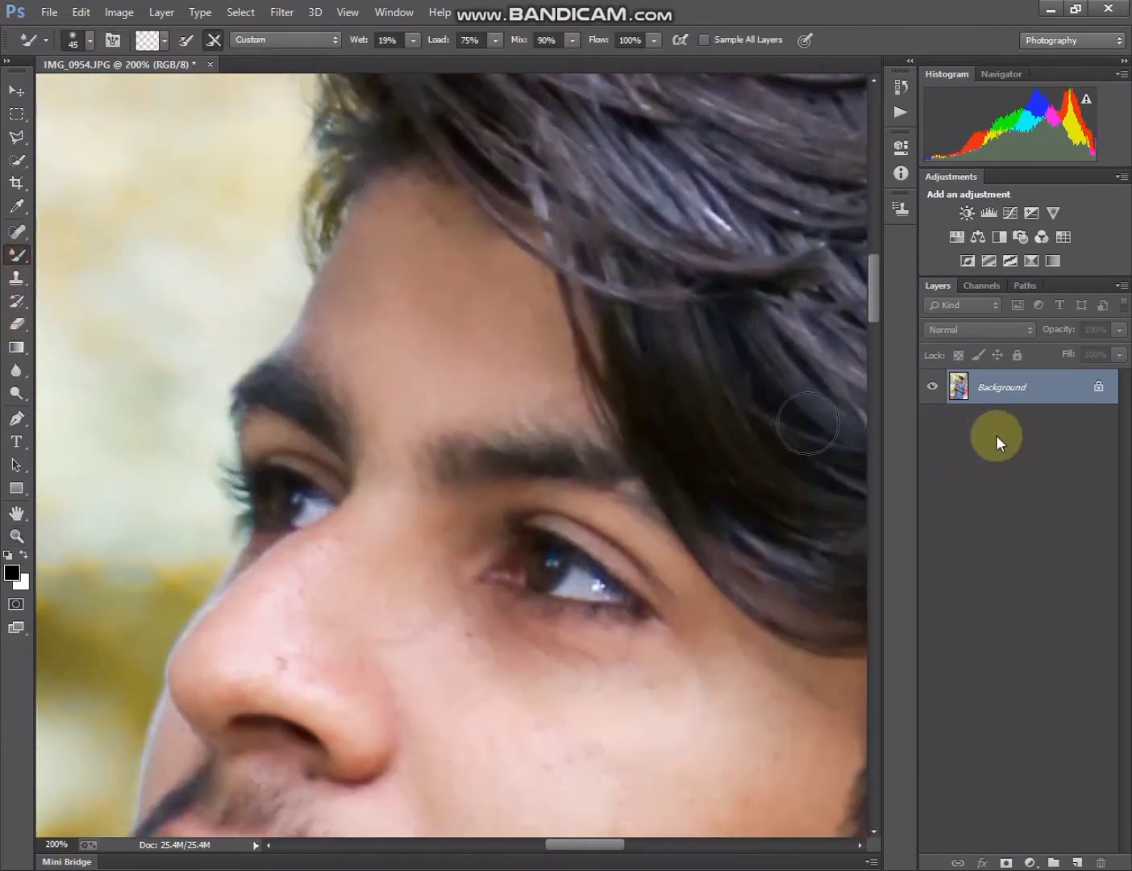
{"action": "left_click", "coordinate": [1097, 390]}
{"action": "left_click_drag", "start_coordinate": [1064, 392], "coordinate": [1082, 857]}
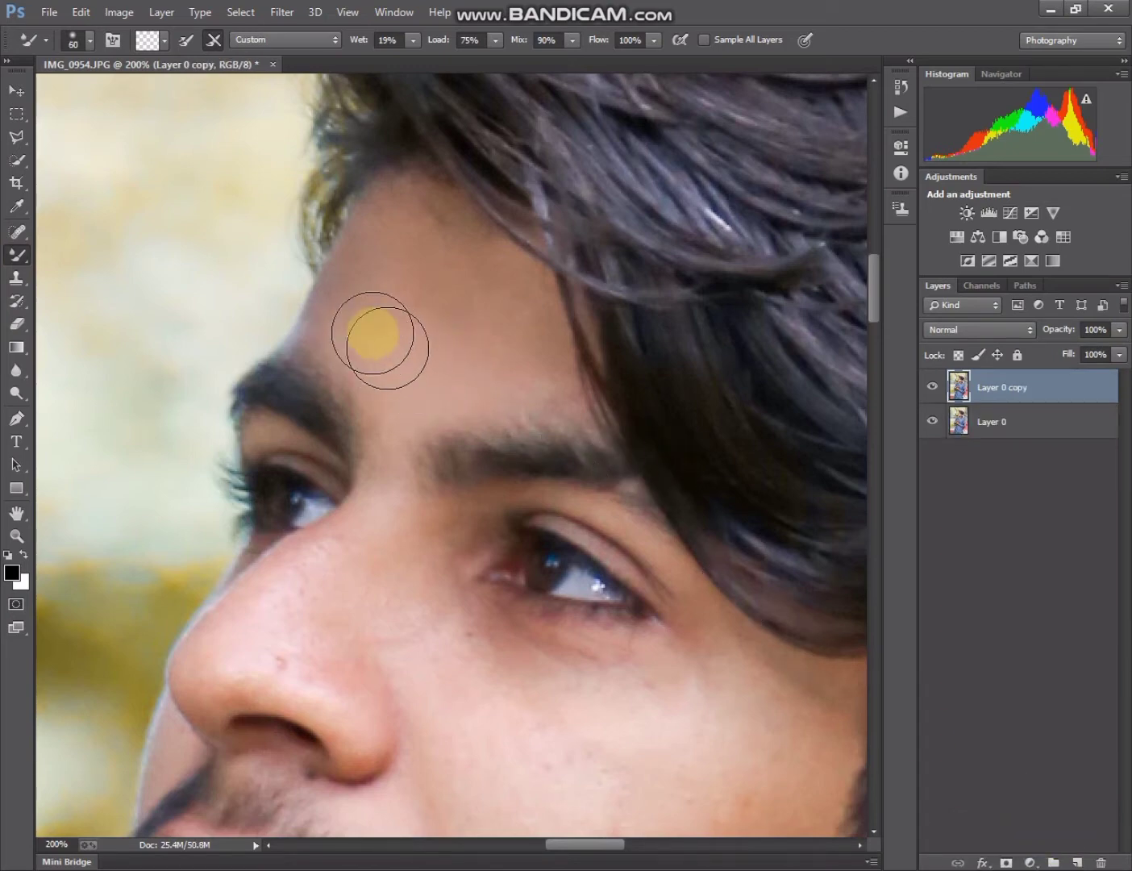
Smooth the forehead and nose skin with a 40-50 px blending brush.
{"action": "mouse_move", "coordinate": [372, 333]}
{"action": "left_mouse_down"}
{"action": "mouse_move", "coordinate": [377, 232]}
{"action": "mouse_move", "coordinate": [408, 217]}
{"action": "mouse_move", "coordinate": [452, 235]}
{"action": "mouse_move", "coordinate": [370, 314]}
{"action": "mouse_move", "coordinate": [419, 278]}
{"action": "mouse_move", "coordinate": [465, 307]}
{"action": "mouse_move", "coordinate": [434, 229]}
{"action": "mouse_move", "coordinate": [518, 337]}
{"action": "mouse_move", "coordinate": [525, 301]}
{"action": "mouse_move", "coordinate": [485, 261]}
{"action": "mouse_move", "coordinate": [527, 360]}
{"action": "mouse_move", "coordinate": [460, 384]}
{"action": "mouse_move", "coordinate": [544, 388]}
{"action": "mouse_move", "coordinate": [425, 402]}
{"action": "mouse_move", "coordinate": [398, 372]}
{"action": "mouse_move", "coordinate": [391, 461]}
{"action": "mouse_move", "coordinate": [234, 508]}
{"action": "mouse_move", "coordinate": [286, 506]}
{"action": "mouse_move", "coordinate": [225, 497]}
{"action": "left_mouse_up"}
{"action": "key", "text": "bracketright"}
{"action": "key", "text": "bracketleft"}
{"action": "scroll", "coordinate": [392, 463], "scroll_direction": "down", "scroll_amount": 2}
{"action": "scroll", "coordinate": [336, 486], "scroll_direction": "down", "scroll_amount": 1}
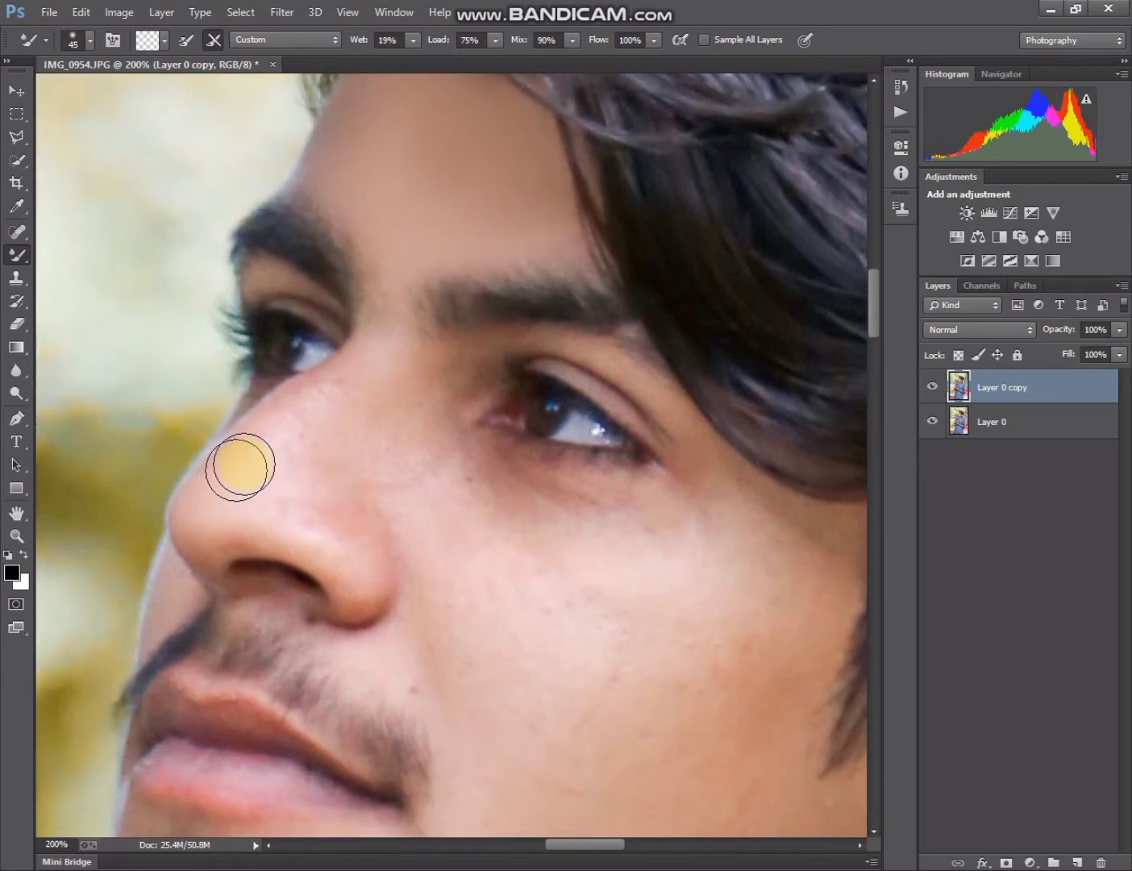
{"action": "mouse_move", "coordinate": [262, 450]}
{"action": "left_mouse_down"}
{"action": "mouse_move", "coordinate": [329, 388]}
{"action": "mouse_move", "coordinate": [206, 502]}
{"action": "left_mouse_up"}
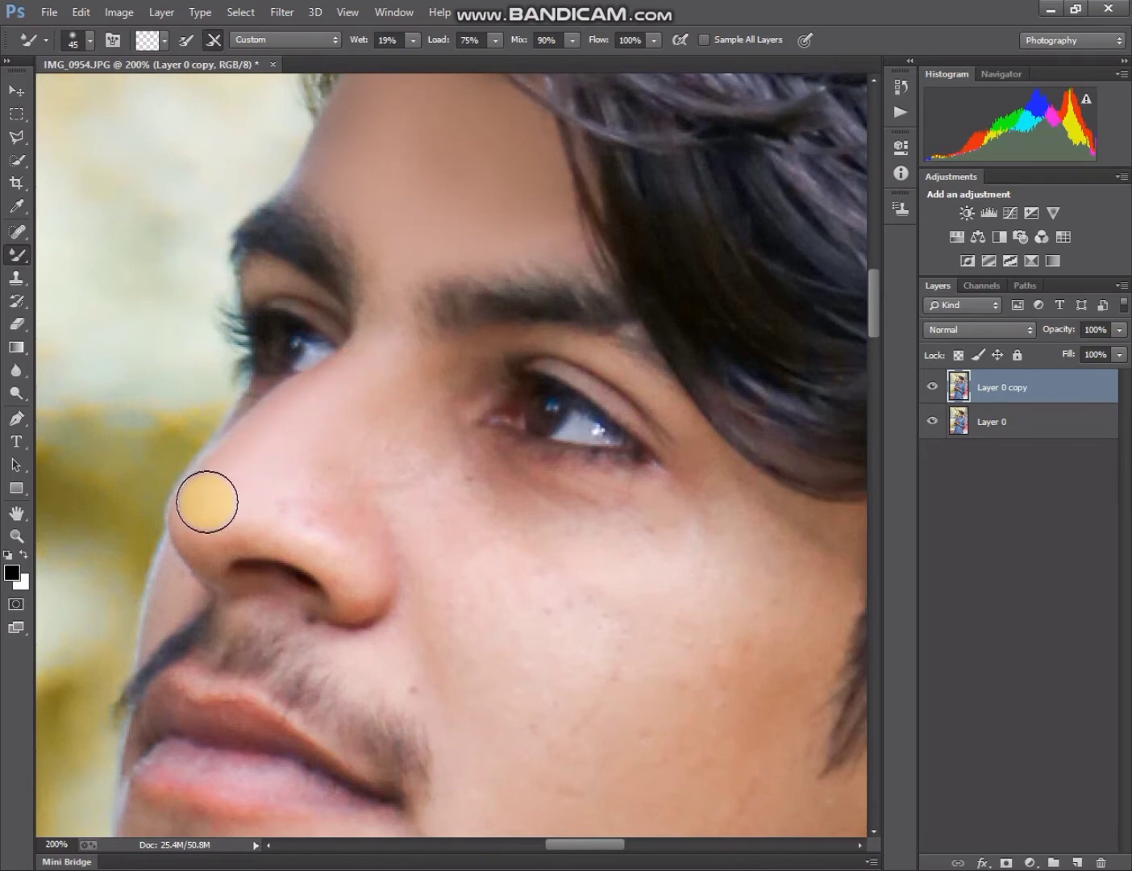
{"action": "key", "text": "bracketleft"}
{"action": "scroll", "coordinate": [214, 493], "scroll_direction": "down", "scroll_amount": 1}
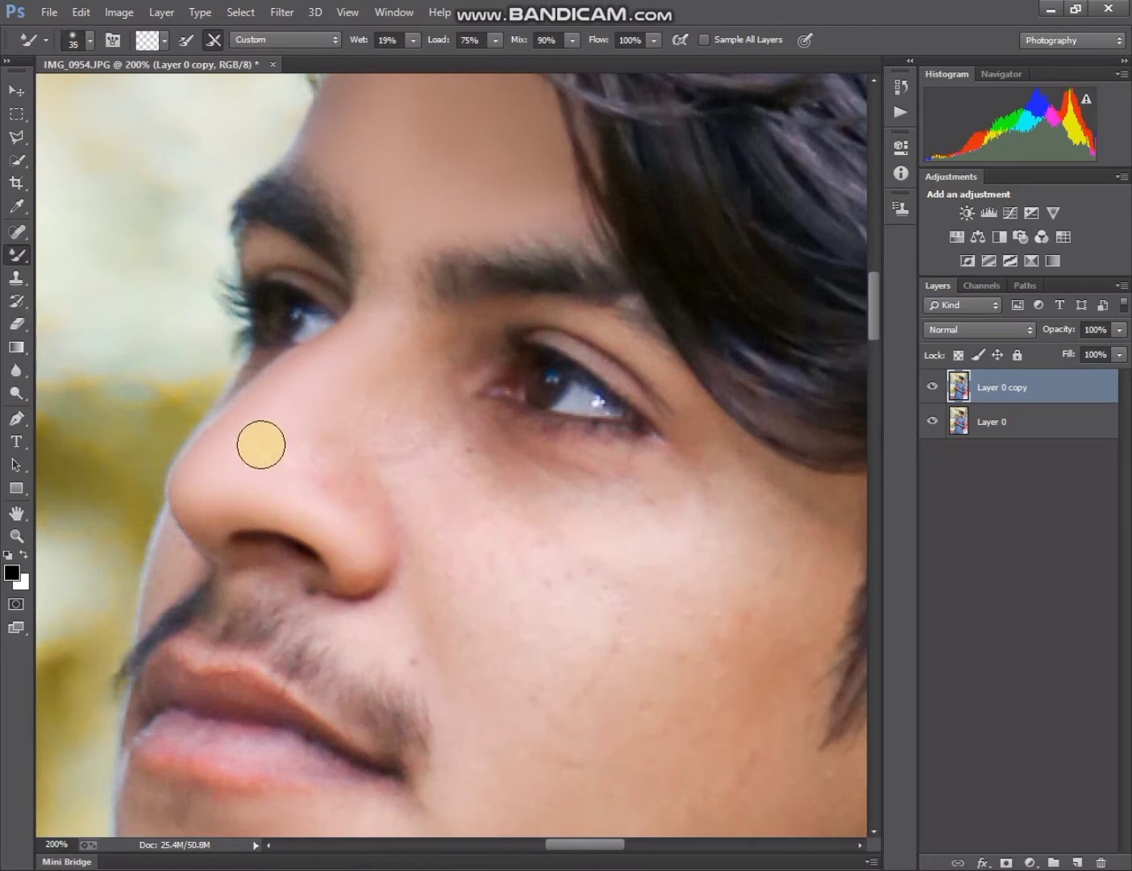
{"action": "mouse_move", "coordinate": [303, 441]}
{"action": "left_mouse_down"}
{"action": "mouse_move", "coordinate": [324, 443]}
{"action": "mouse_move", "coordinate": [417, 343]}
{"action": "mouse_move", "coordinate": [357, 460]}
{"action": "left_mouse_up"}
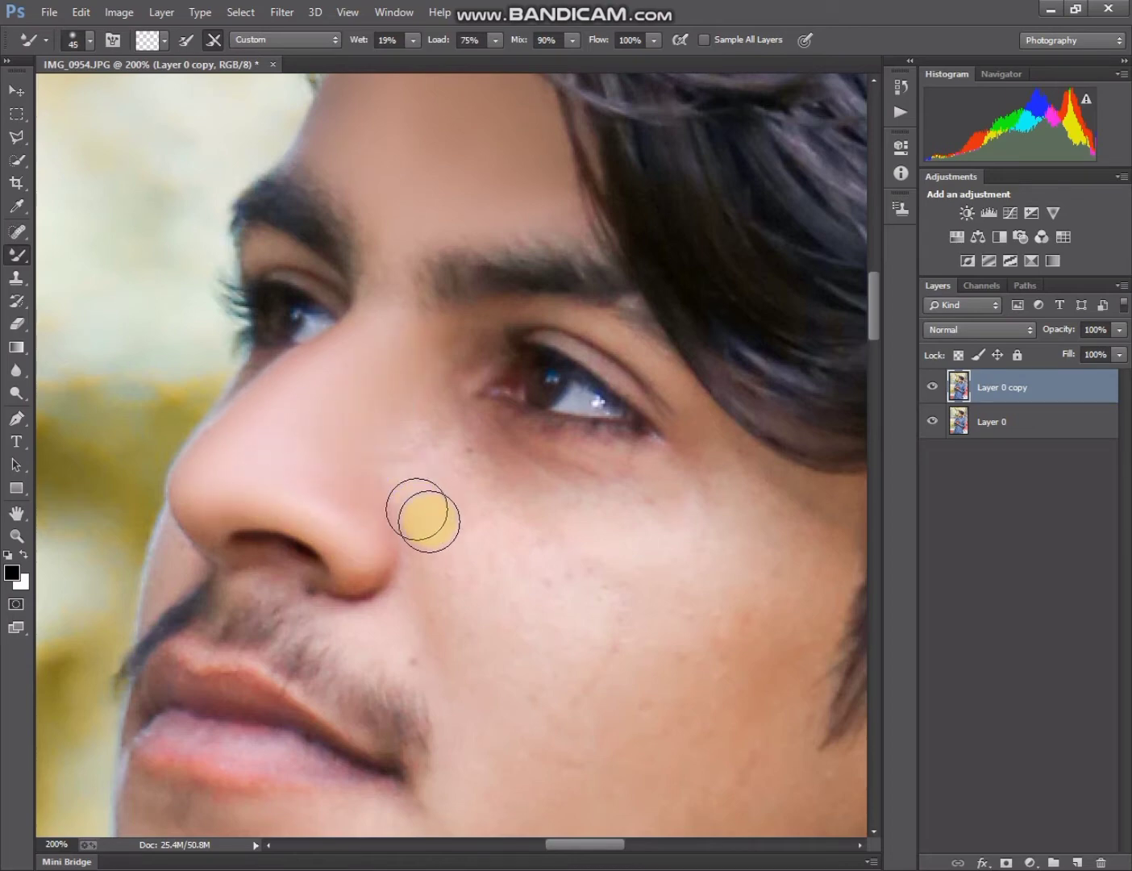
Smooth the cheek skin below the eye and across the cheek with a 40-90 px brush.
{"action": "key", "text": "bracketright"}
{"action": "mouse_move", "coordinate": [424, 516]}
{"action": "left_mouse_down"}
{"action": "mouse_move", "coordinate": [404, 480]}
{"action": "mouse_move", "coordinate": [425, 412]}
{"action": "mouse_move", "coordinate": [455, 448]}
{"action": "mouse_move", "coordinate": [543, 505]}
{"action": "mouse_move", "coordinate": [489, 468]}
{"action": "mouse_move", "coordinate": [553, 486]}
{"action": "mouse_move", "coordinate": [633, 486]}
{"action": "mouse_move", "coordinate": [529, 501]}
{"action": "mouse_move", "coordinate": [432, 447]}
{"action": "mouse_move", "coordinate": [450, 450]}
{"action": "mouse_move", "coordinate": [444, 536]}
{"action": "mouse_move", "coordinate": [464, 592]}
{"action": "mouse_move", "coordinate": [428, 578]}
{"action": "mouse_move", "coordinate": [428, 440]}
{"action": "mouse_move", "coordinate": [363, 409]}
{"action": "left_mouse_up"}
{"action": "scroll", "coordinate": [632, 485], "scroll_direction": "down", "scroll_amount": 2}
{"action": "key", "text": "bracketright"}
{"action": "key", "text": "bracketleft"}
{"action": "key", "text": "bracketleft"}
{"action": "key", "text": "bracketleft"}
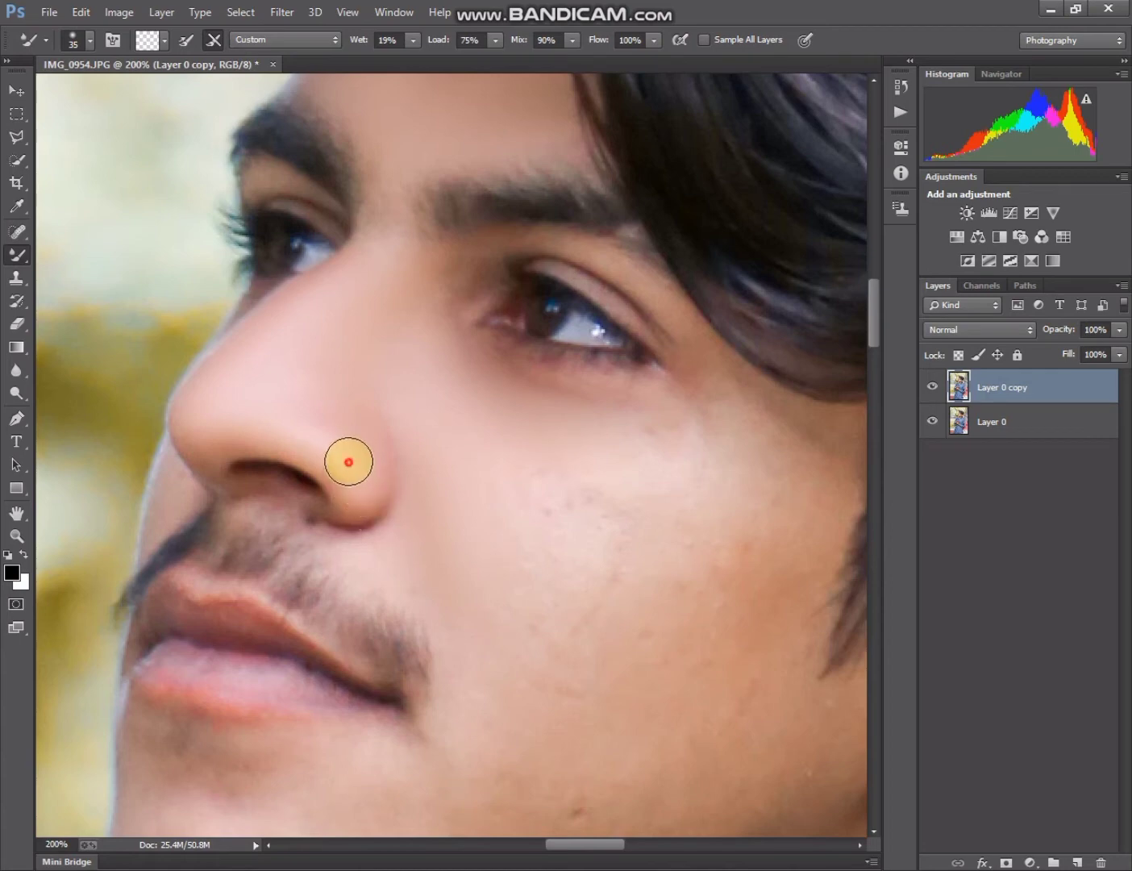
{"action": "scroll", "coordinate": [525, 544], "scroll_direction": "down", "scroll_amount": 2}
{"action": "key", "text": "bracketright"}
{"action": "key", "text": "bracketright"}
{"action": "key", "text": "bracketright"}
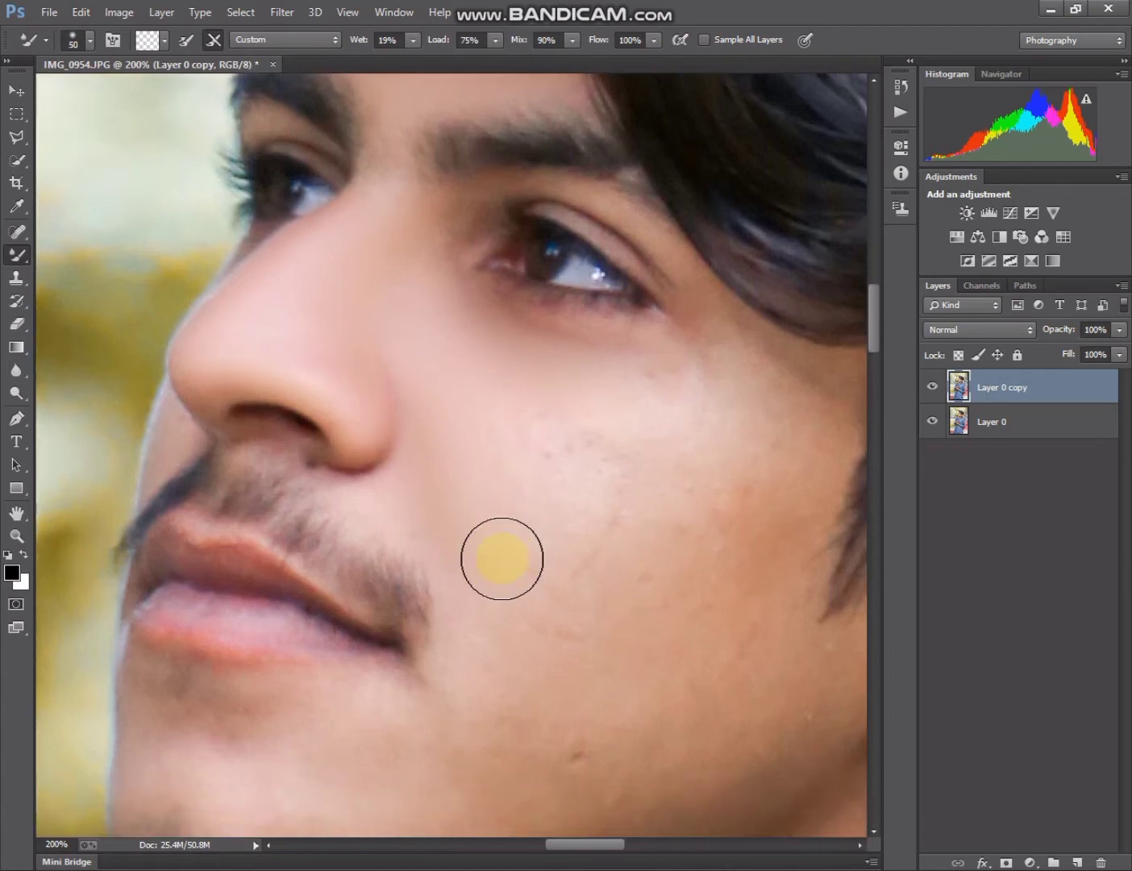
{"action": "mouse_move", "coordinate": [488, 519]}
{"action": "left_mouse_down"}
{"action": "mouse_move", "coordinate": [468, 507]}
{"action": "mouse_move", "coordinate": [443, 513]}
{"action": "mouse_move", "coordinate": [607, 586]}
{"action": "mouse_move", "coordinate": [527, 596]}
{"action": "mouse_move", "coordinate": [613, 572]}
{"action": "mouse_move", "coordinate": [644, 508]}
{"action": "mouse_move", "coordinate": [561, 434]}
{"action": "mouse_move", "coordinate": [586, 463]}
{"action": "mouse_move", "coordinate": [689, 437]}
{"action": "mouse_move", "coordinate": [657, 412]}
{"action": "mouse_move", "coordinate": [747, 397]}
{"action": "mouse_move", "coordinate": [755, 466]}
{"action": "mouse_move", "coordinate": [773, 479]}
{"action": "mouse_move", "coordinate": [740, 500]}
{"action": "mouse_move", "coordinate": [716, 539]}
{"action": "mouse_move", "coordinate": [742, 543]}
{"action": "left_mouse_up"}
{"action": "key", "text": "bracketright"}
{"action": "key", "text": "bracketright"}
{"action": "key", "text": "bracketleft"}
{"action": "key", "text": "bracketleft"}
{"action": "key", "text": "bracketleft"}
{"action": "key", "text": "bracketleft"}
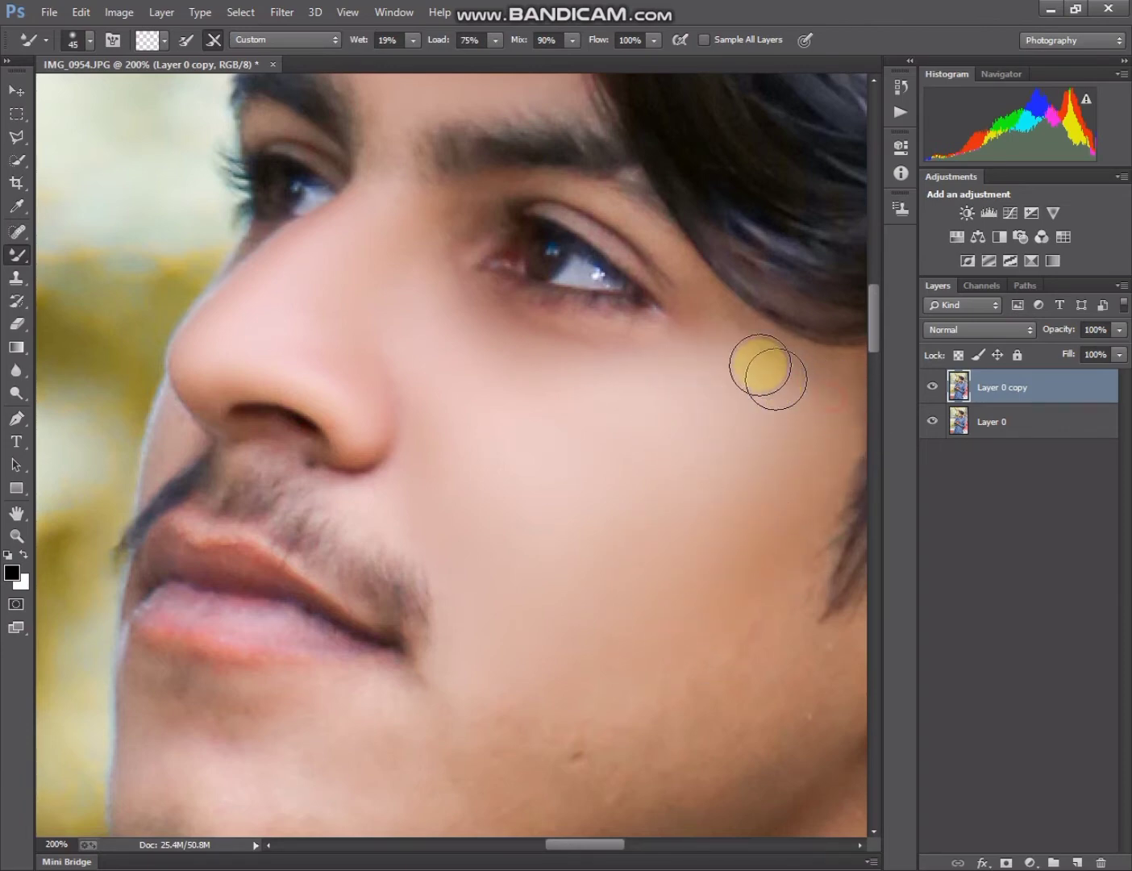
{"action": "key", "text": "bracketleft"}
{"action": "key", "text": "bracketleft"}
{"action": "key", "text": "bracketleft"}
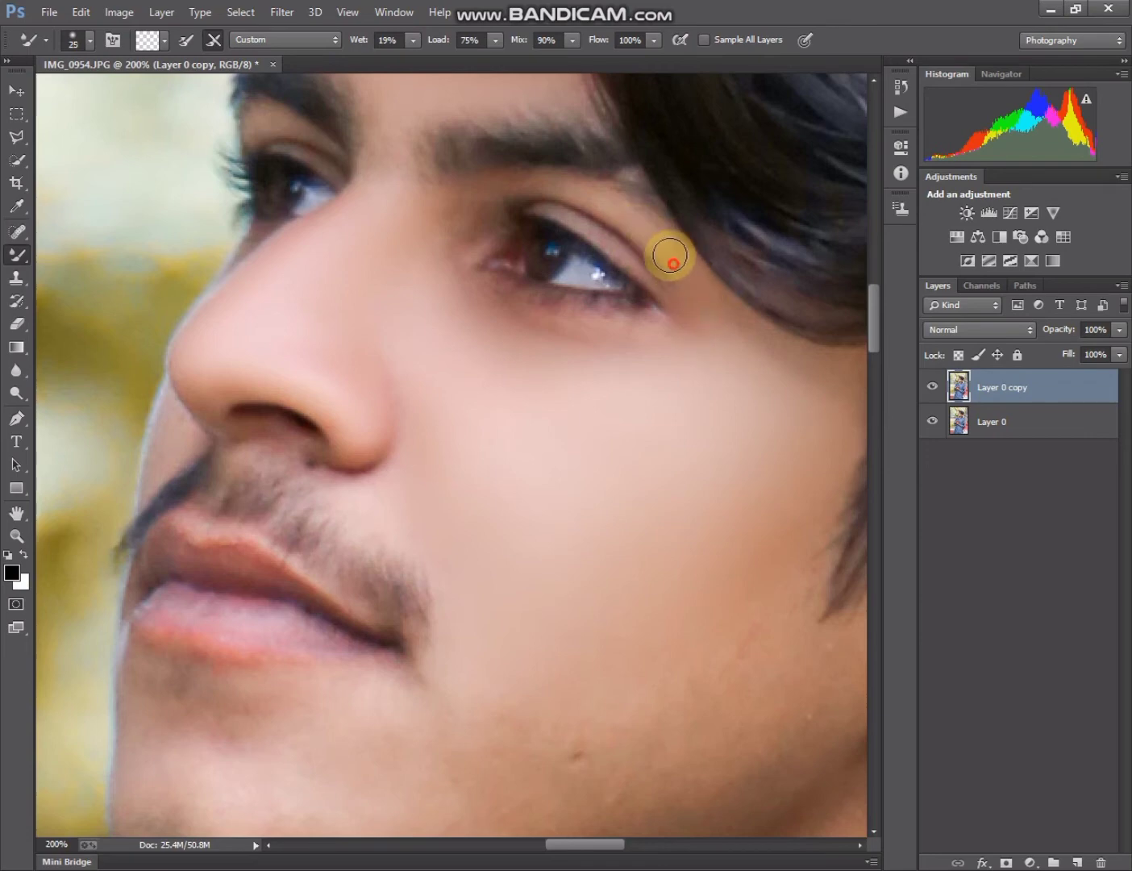
Smooth the chin skin with a 30-50 px blending brush.
{"action": "key", "text": "bracketright"}
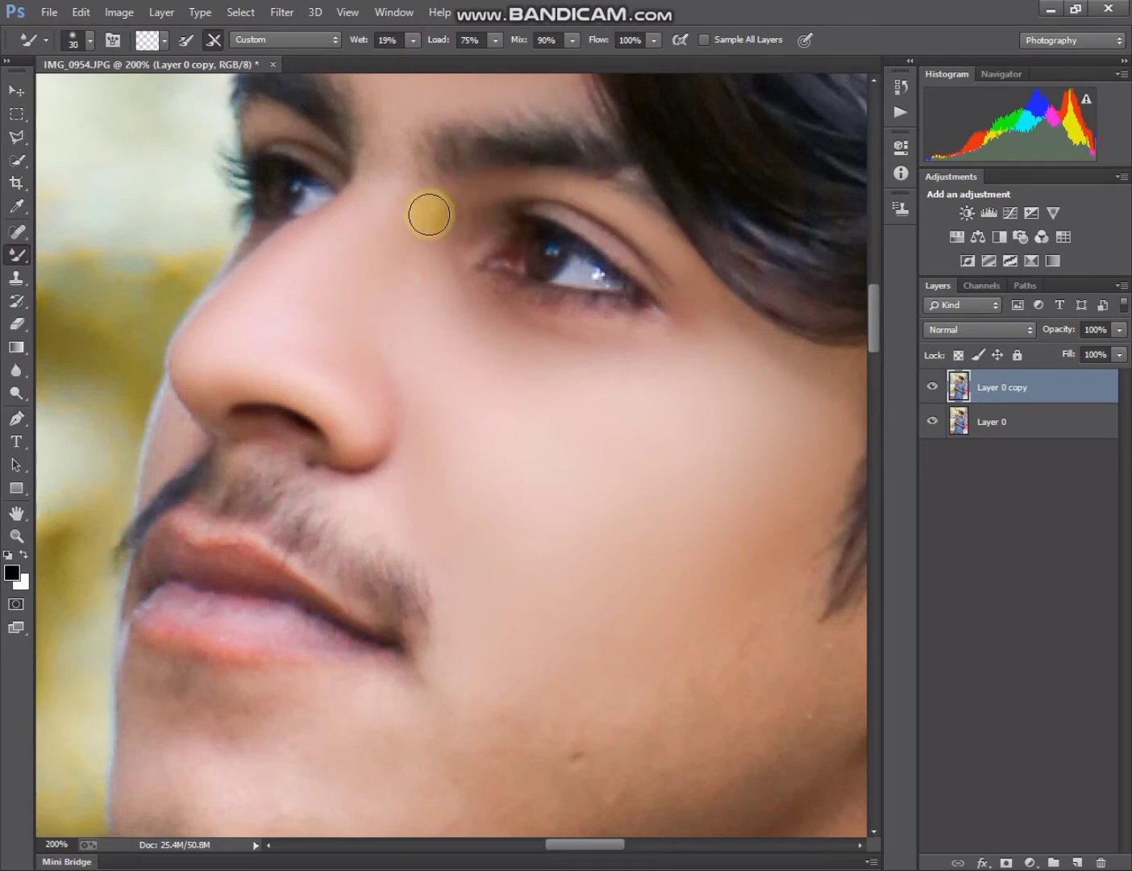
{"action": "scroll", "coordinate": [709, 476], "scroll_direction": "down", "scroll_amount": 1}
{"action": "scroll", "coordinate": [750, 525], "scroll_direction": "down", "scroll_amount": 1}
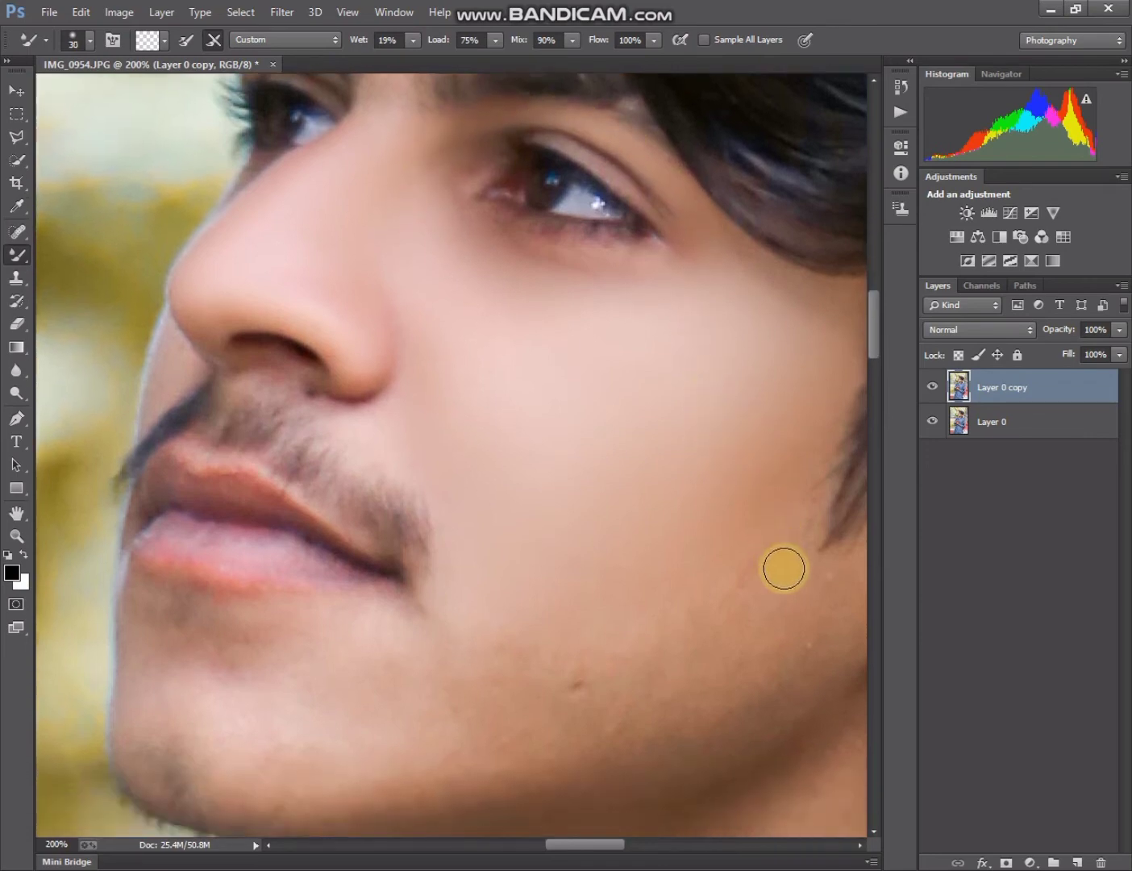
{"action": "scroll", "coordinate": [645, 589], "scroll_direction": "down", "scroll_amount": 1}
{"action": "scroll", "coordinate": [624, 597], "scroll_direction": "down", "scroll_amount": 1}
{"action": "key", "text": "bracketright"}
{"action": "key", "text": "bracketright"}
{"action": "key", "text": "bracketright"}
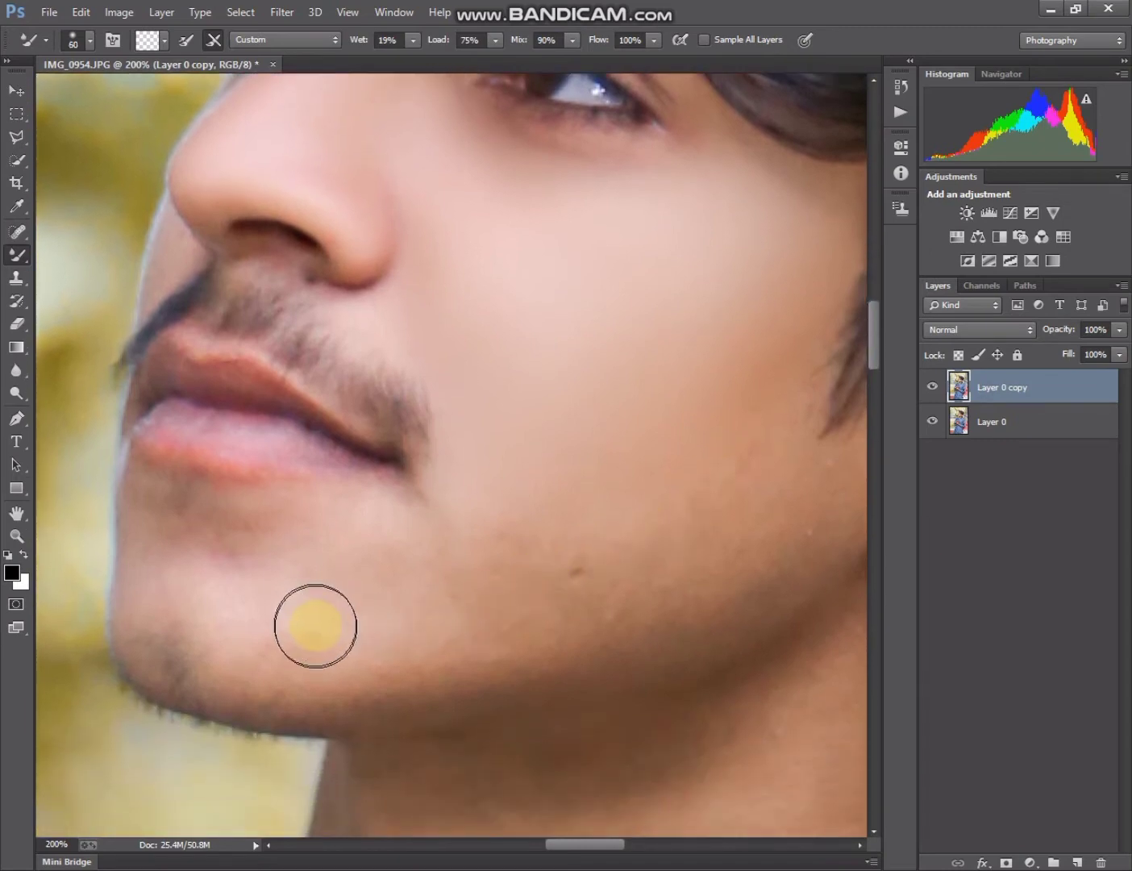
{"action": "mouse_move", "coordinate": [316, 625]}
{"action": "left_mouse_down"}
{"action": "mouse_move", "coordinate": [353, 653]}
{"action": "mouse_move", "coordinate": [303, 657]}
{"action": "mouse_move", "coordinate": [346, 652]}
{"action": "mouse_move", "coordinate": [209, 636]}
{"action": "mouse_move", "coordinate": [310, 619]}
{"action": "mouse_move", "coordinate": [342, 570]}
{"action": "mouse_move", "coordinate": [450, 530]}
{"action": "mouse_move", "coordinate": [328, 555]}
{"action": "mouse_move", "coordinate": [261, 518]}
{"action": "mouse_move", "coordinate": [171, 517]}
{"action": "mouse_move", "coordinate": [164, 506]}
{"action": "mouse_move", "coordinate": [164, 643]}
{"action": "mouse_move", "coordinate": [286, 602]}
{"action": "left_mouse_up"}
{"action": "key", "text": "bracketleft"}
{"action": "left_click_drag", "start_coordinate": [220, 629], "coordinate": [173, 649]}
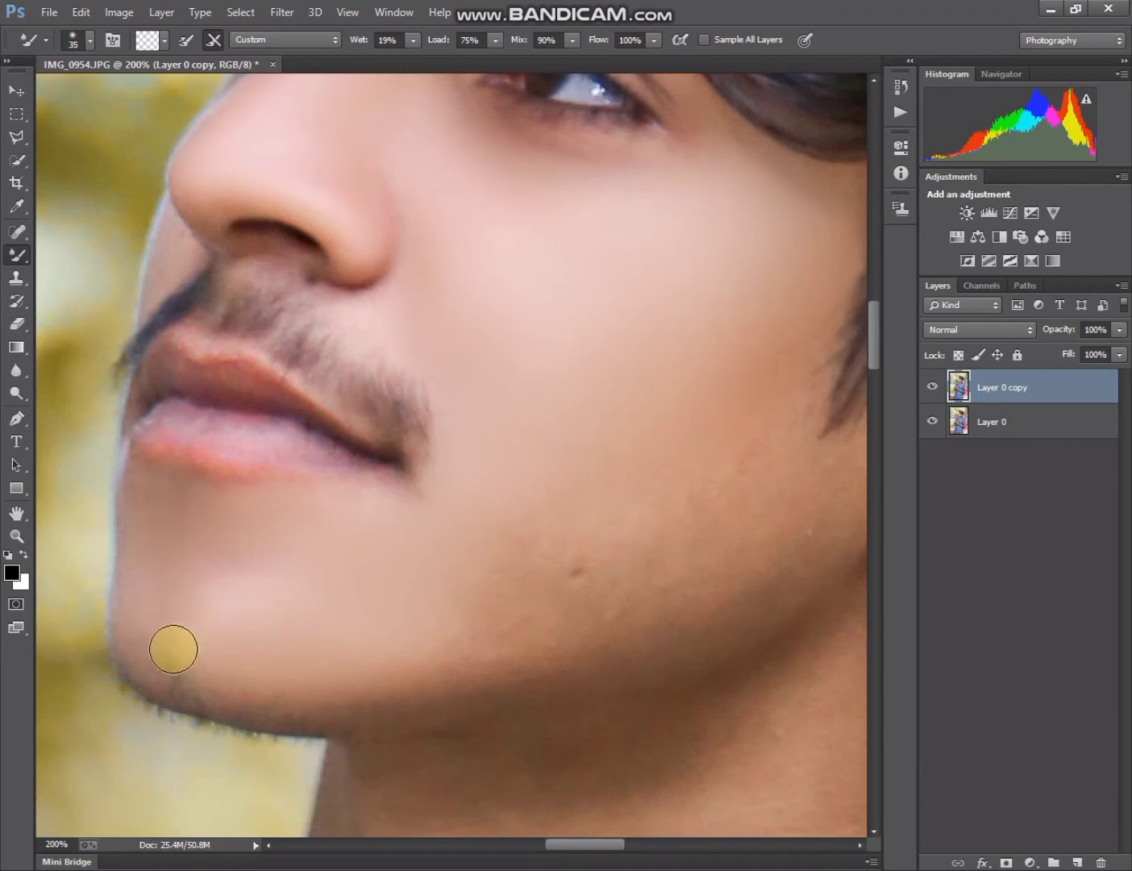
Blend the remaining lower-face skin with the brush enlarged to 40-70 px.
{"action": "key", "text": "bracketright"}
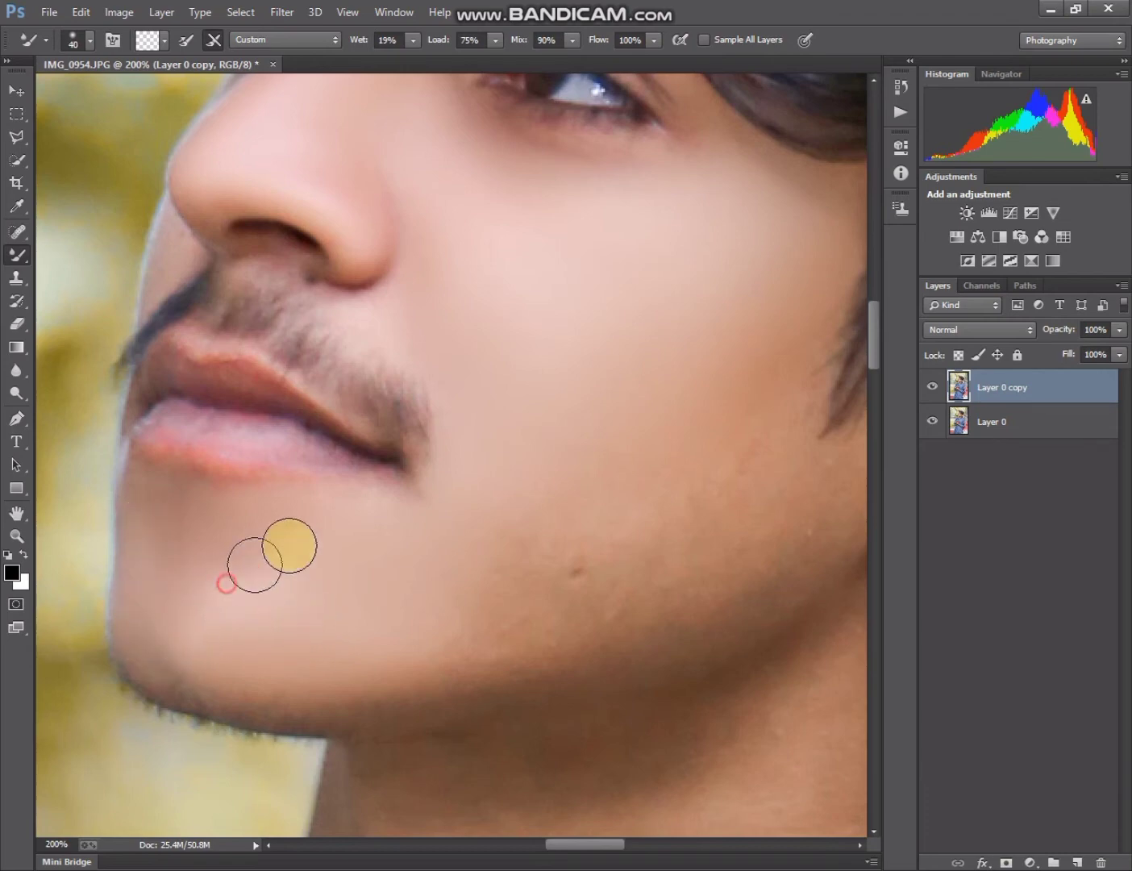
{"action": "left_click_drag", "start_coordinate": [325, 504], "coordinate": [224, 518]}
{"action": "scroll", "coordinate": [223, 517], "scroll_direction": "down", "scroll_amount": 2}
{"action": "key", "text": "bracketright"}
{"action": "key", "text": "bracketright"}
{"action": "mouse_move", "coordinate": [369, 608]}
{"action": "left_mouse_down"}
{"action": "mouse_move", "coordinate": [569, 587]}
{"action": "mouse_move", "coordinate": [517, 533]}
{"action": "mouse_move", "coordinate": [459, 549]}
{"action": "mouse_move", "coordinate": [589, 505]}
{"action": "mouse_move", "coordinate": [769, 396]}
{"action": "mouse_move", "coordinate": [715, 376]}
{"action": "mouse_move", "coordinate": [790, 333]}
{"action": "mouse_move", "coordinate": [771, 475]}
{"action": "mouse_move", "coordinate": [693, 548]}
{"action": "mouse_move", "coordinate": [662, 500]}
{"action": "mouse_move", "coordinate": [496, 555]}
{"action": "mouse_move", "coordinate": [304, 517]}
{"action": "mouse_move", "coordinate": [293, 457]}
{"action": "mouse_move", "coordinate": [321, 443]}
{"action": "mouse_move", "coordinate": [322, 419]}
{"action": "mouse_move", "coordinate": [210, 378]}
{"action": "mouse_move", "coordinate": [160, 382]}
{"action": "mouse_move", "coordinate": [235, 405]}
{"action": "mouse_move", "coordinate": [319, 409]}
{"action": "left_mouse_up"}
{"action": "key", "text": "bracketright"}
Smooth the lower lip and upper-lip corners with a 20-35 px brush.
{"action": "key", "text": "bracketright"}
{"action": "key", "text": "bracketright"}
{"action": "key", "text": "bracketleft"}
{"action": "key", "text": "bracketleft"}
{"action": "key", "text": "bracketleft"}
{"action": "key", "text": "bracketleft"}
{"action": "key", "text": "bracketleft"}
{"action": "key", "text": "bracketleft"}
{"action": "key", "text": "bracketleft"}
{"action": "key", "text": "bracketright"}
{"action": "left_click_drag", "start_coordinate": [348, 420], "coordinate": [290, 423]}
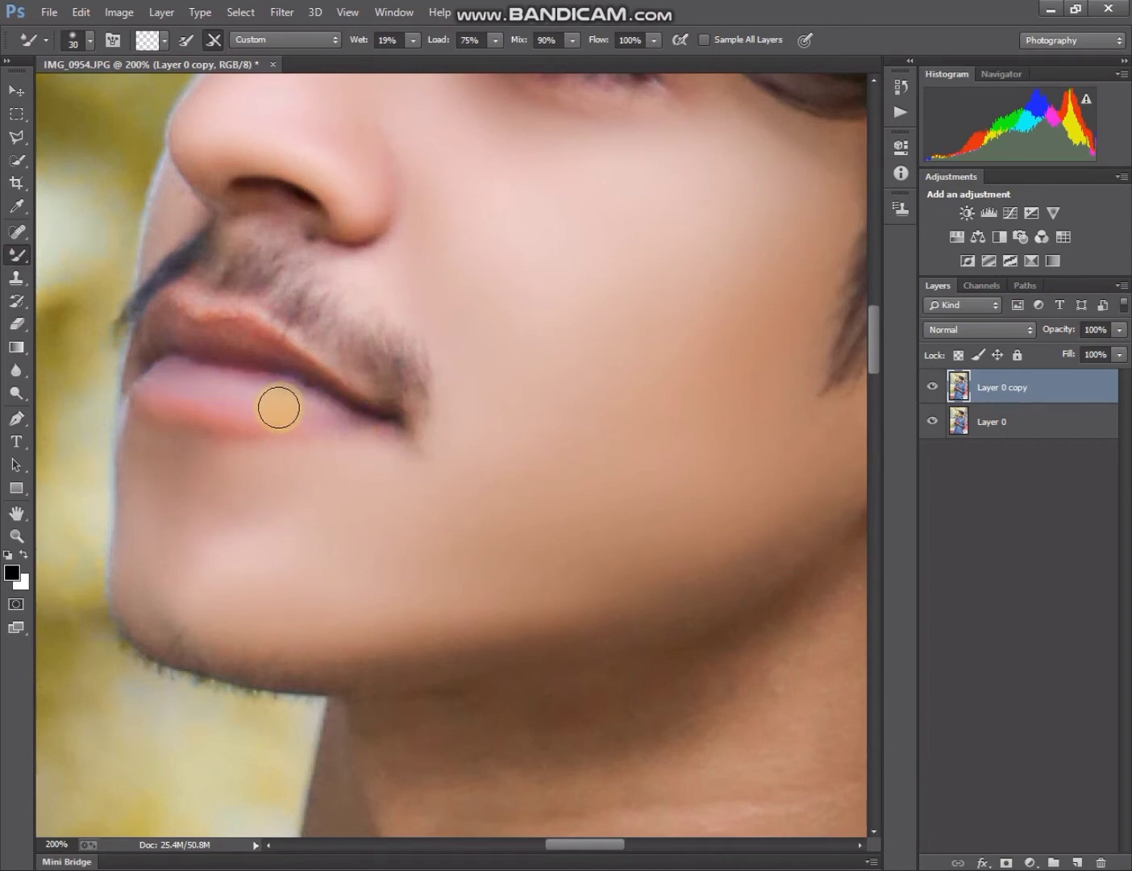
{"action": "key", "text": "bracketleft"}
{"action": "left_click_drag", "start_coordinate": [221, 334], "coordinate": [190, 323]}
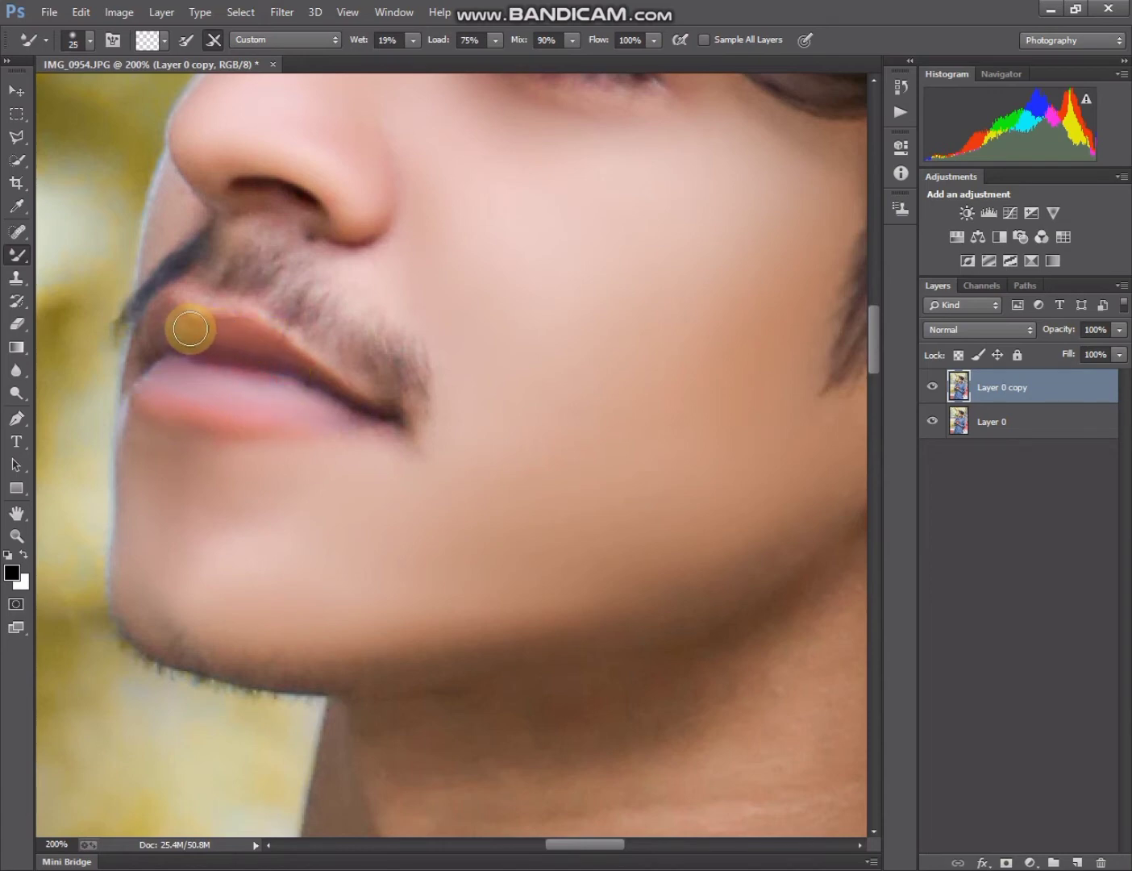
{"action": "key", "text": "bracketleft"}
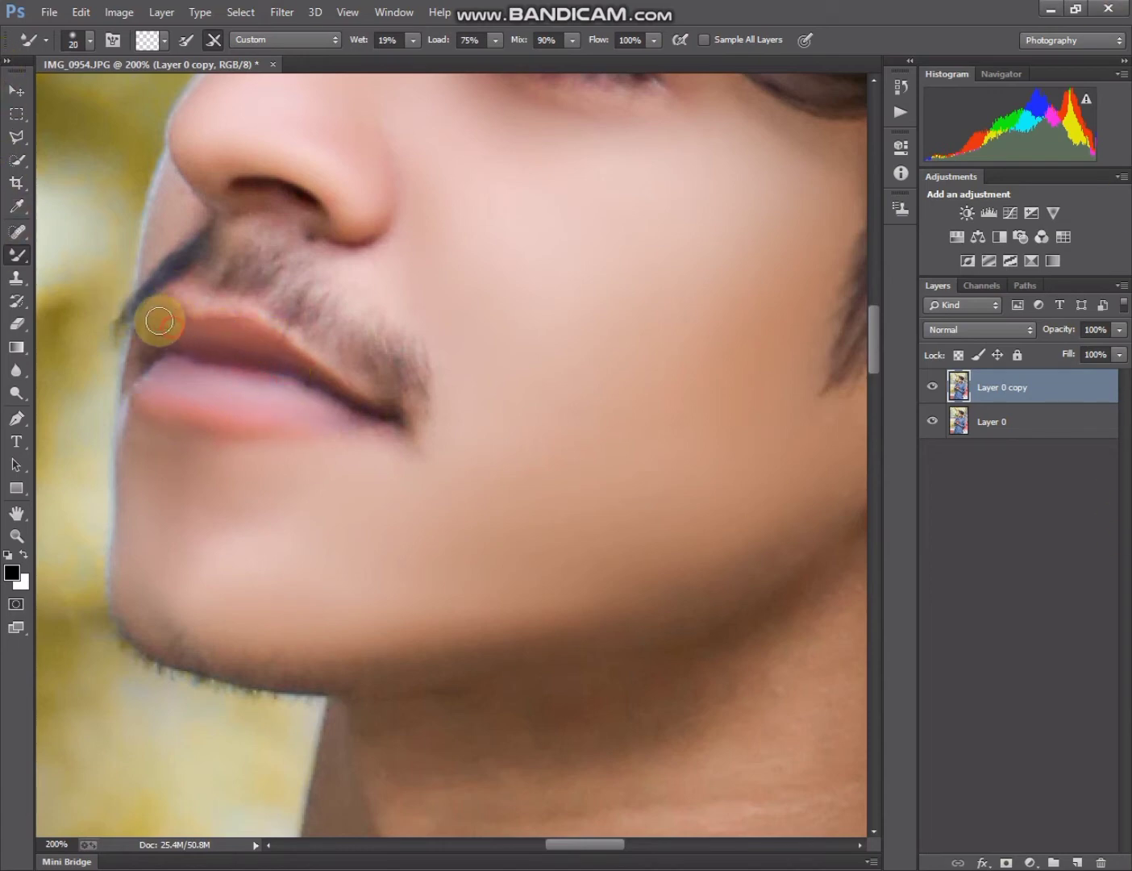
{"action": "mouse_move", "coordinate": [138, 346]}
{"action": "left_mouse_down"}
{"action": "mouse_move", "coordinate": [169, 298]}
{"action": "mouse_move", "coordinate": [261, 329]}
{"action": "mouse_move", "coordinate": [368, 425]}
{"action": "left_mouse_up"}
{"action": "key", "text": "bracketright"}
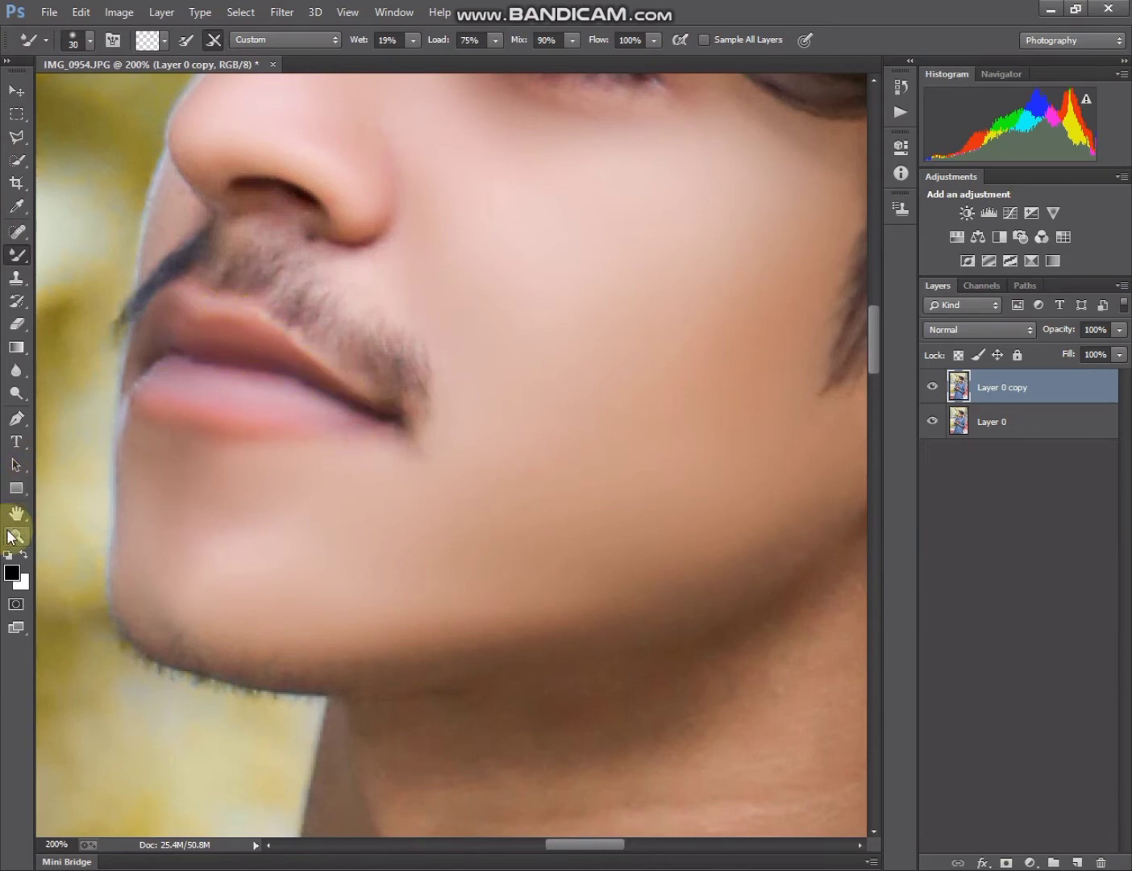
{"action": "left_click", "coordinate": [12, 537]}
{"action": "right_click", "coordinate": [473, 369]}
Zoom to 100% on the neck and smooth the left side of the neck with the Mixer Brush.
{"action": "left_click", "coordinate": [478, 372]}
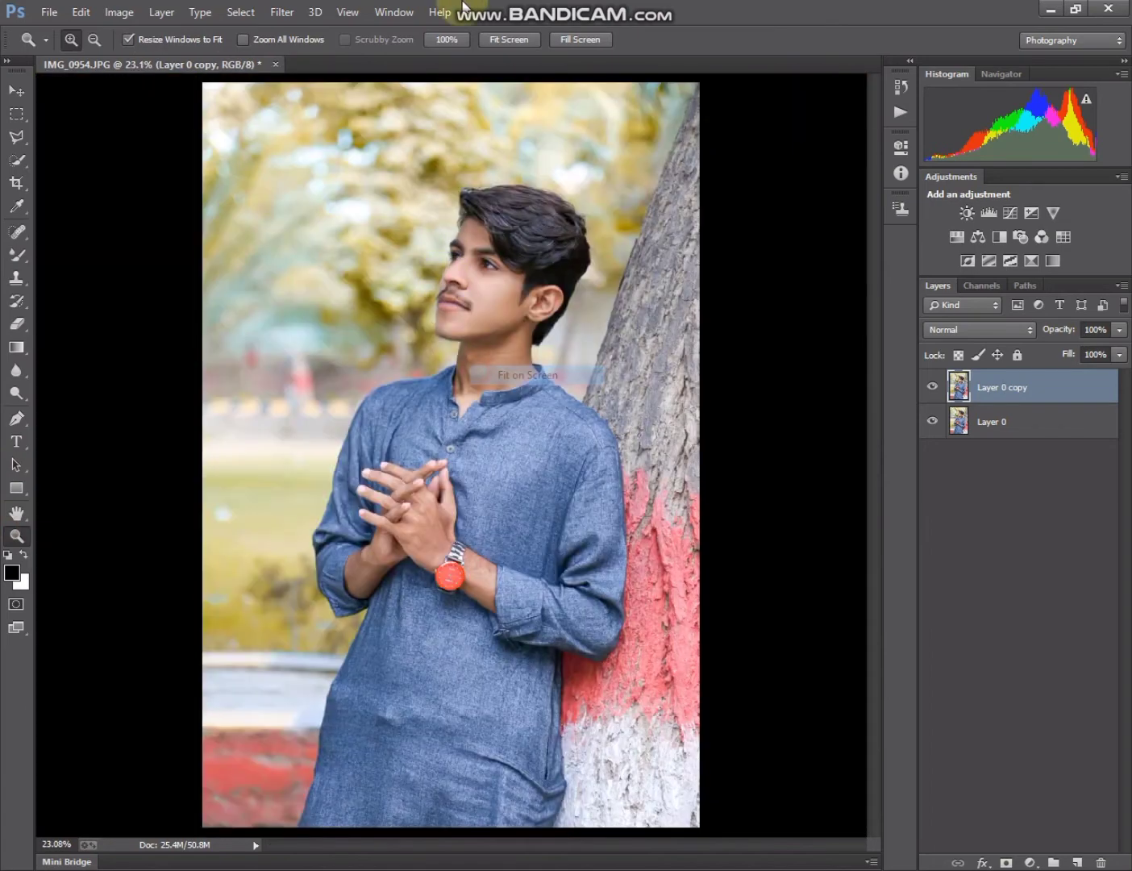
{"action": "left_click", "coordinate": [498, 276]}
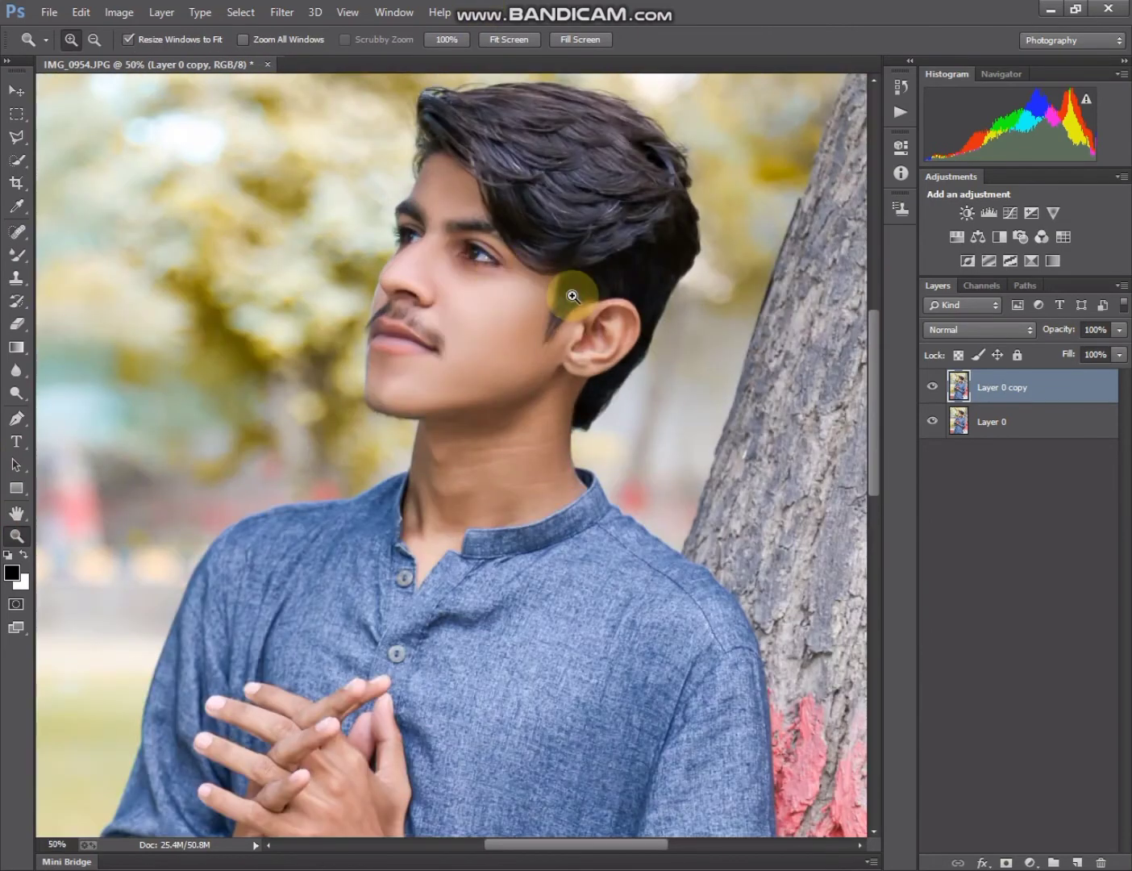
{"action": "left_click", "coordinate": [573, 296]}
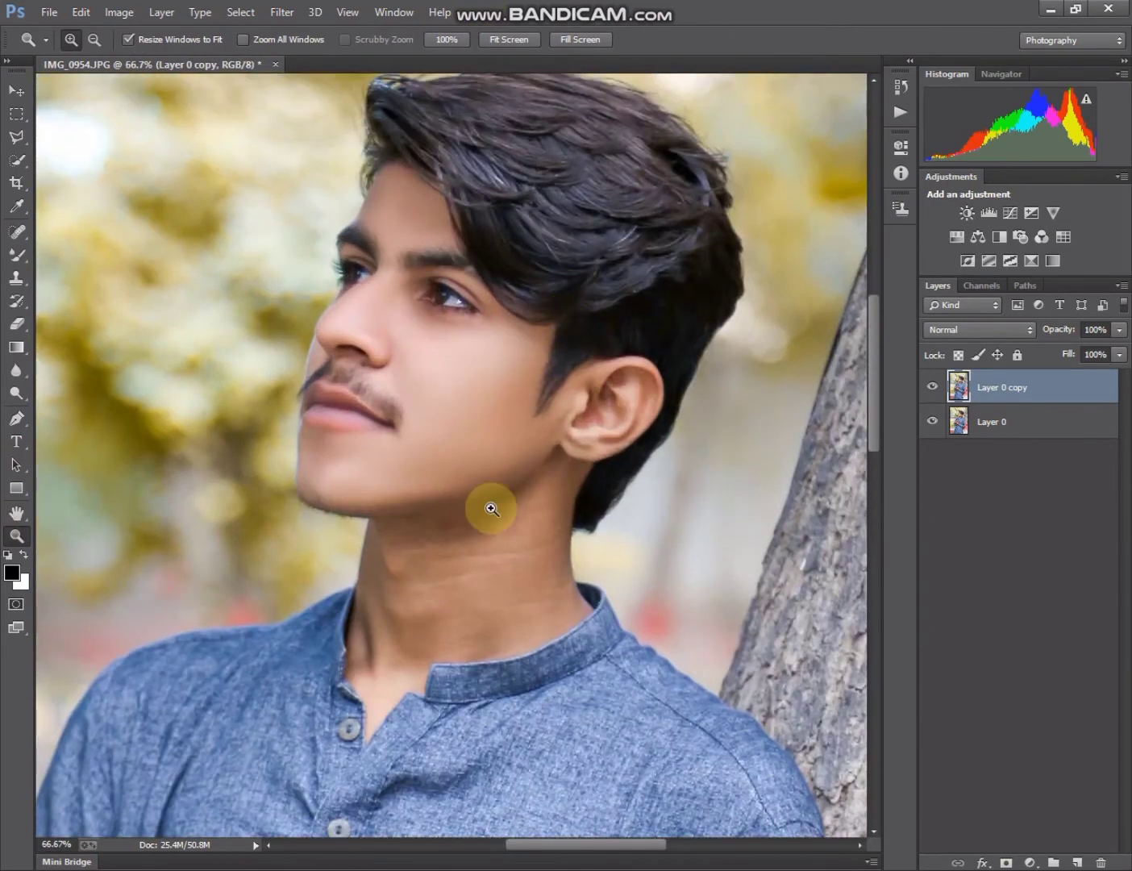
{"action": "left_click", "coordinate": [477, 587]}
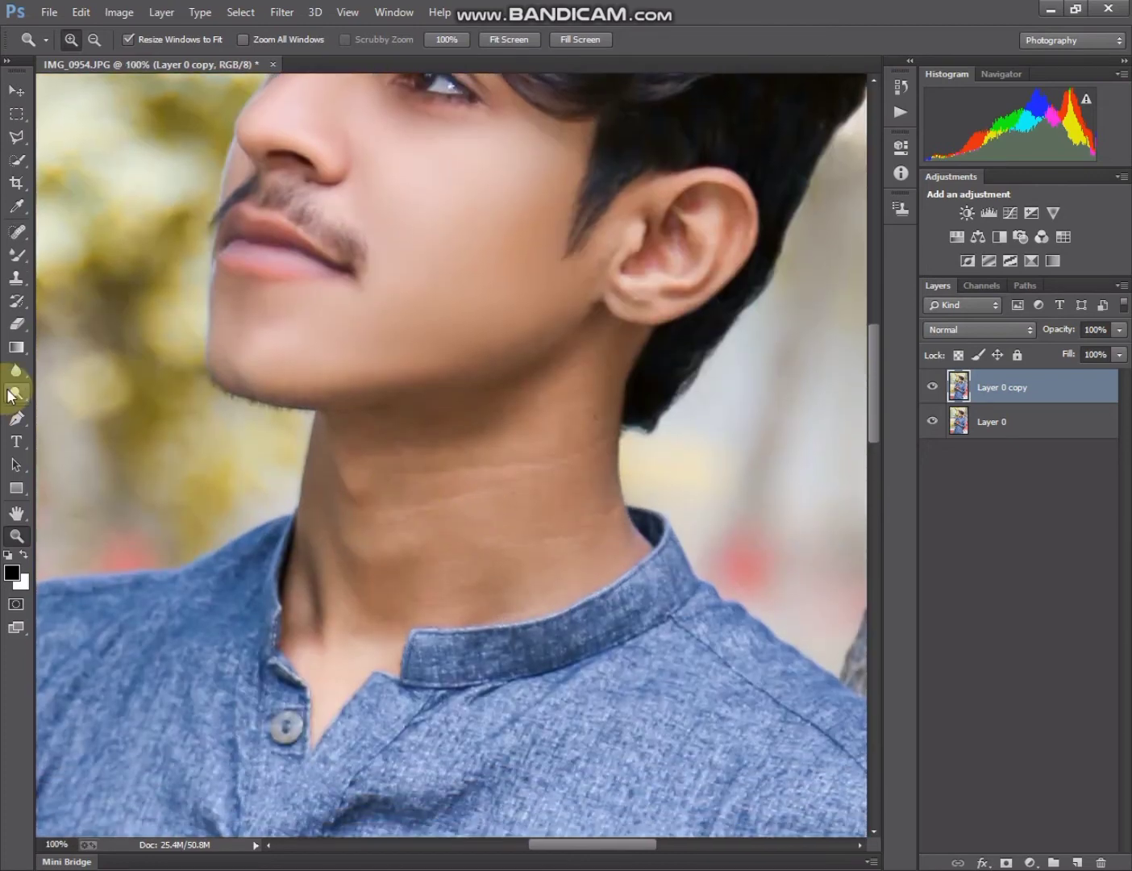
{"action": "left_click", "coordinate": [16, 255]}
{"action": "scroll", "coordinate": [326, 549], "scroll_direction": "down", "scroll_amount": 1}
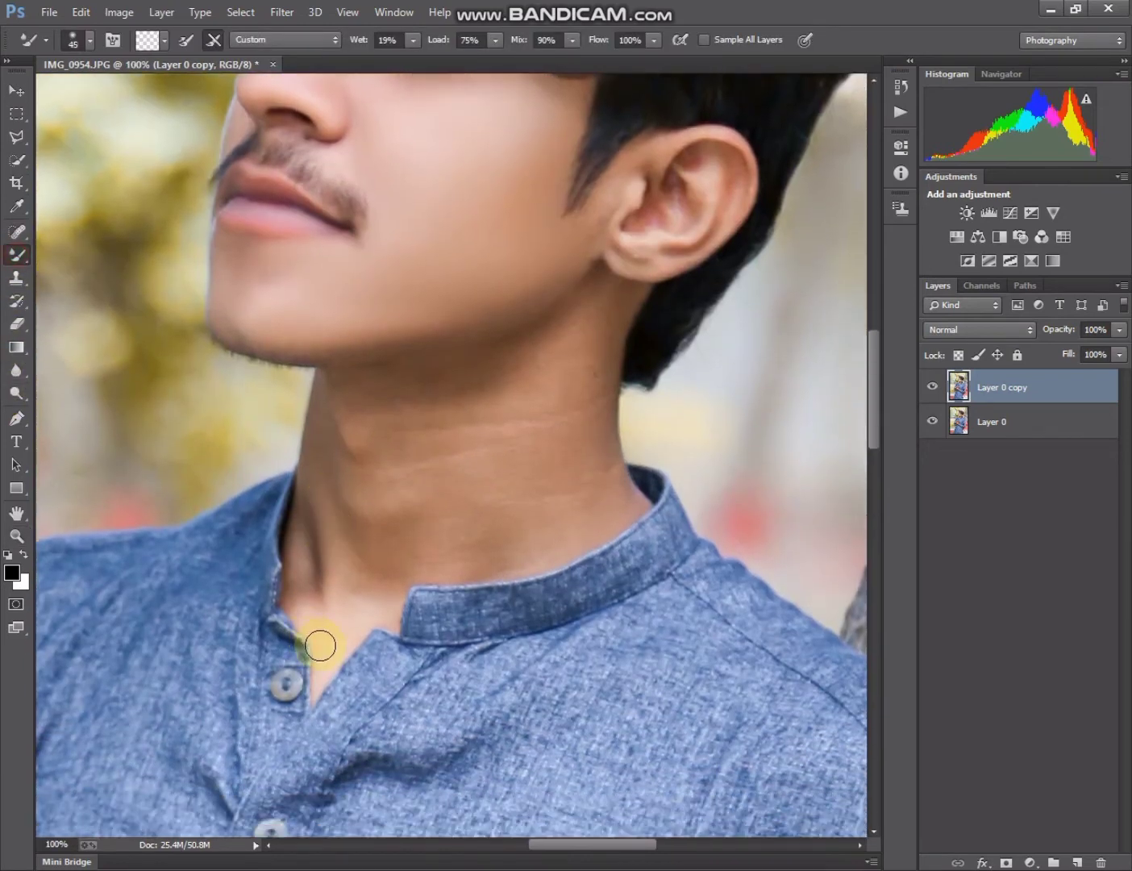
{"action": "mouse_move", "coordinate": [331, 572]}
{"action": "left_mouse_down"}
{"action": "mouse_move", "coordinate": [307, 612]}
{"action": "mouse_move", "coordinate": [312, 488]}
{"action": "left_mouse_up"}
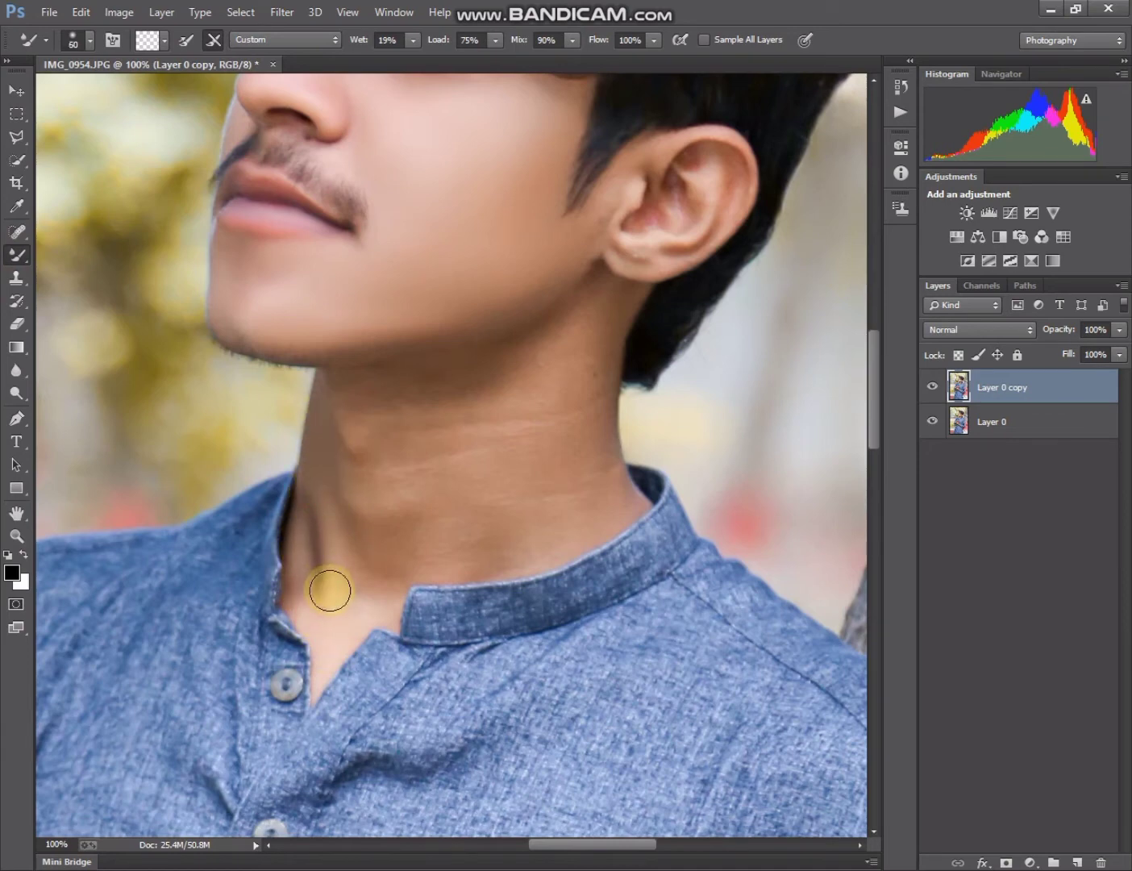
{"action": "key", "text": "bracketright"}
{"action": "key", "text": "bracketright"}
{"action": "key", "text": "bracketleft"}
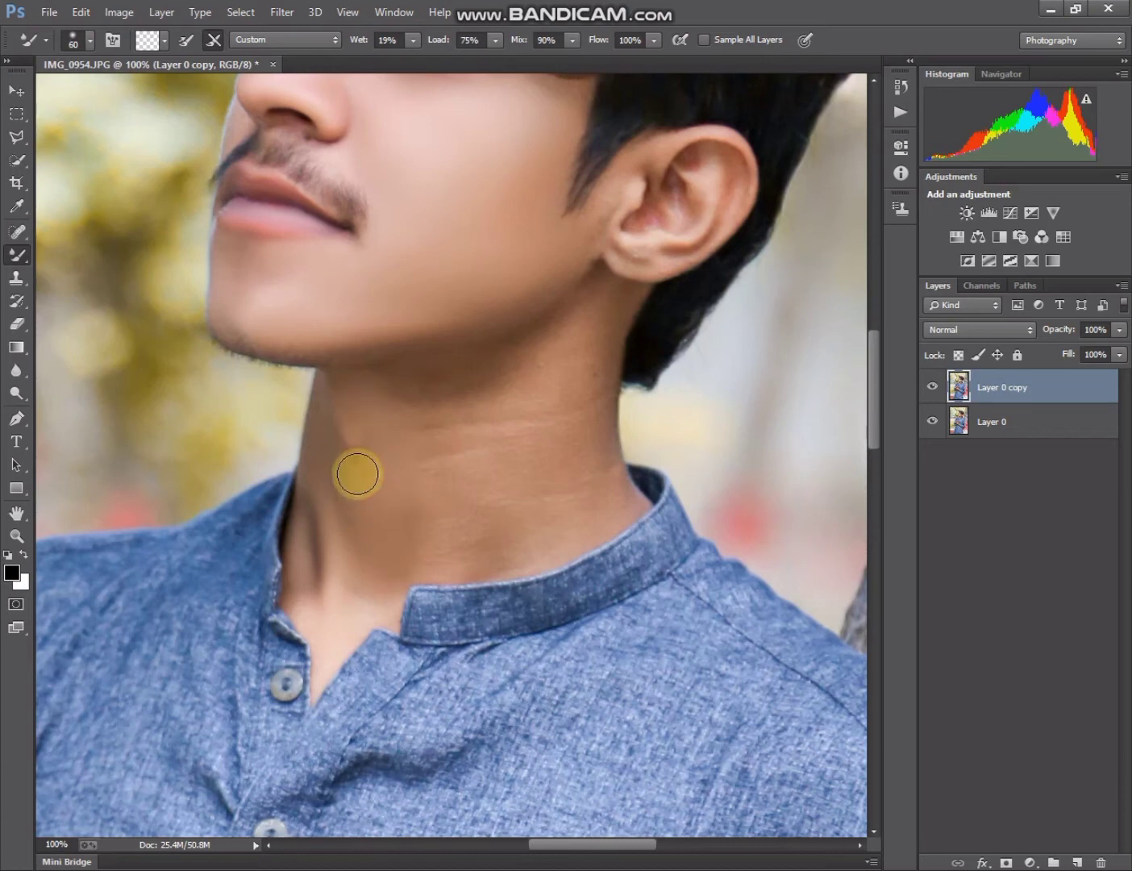
Blend the lower neck skin and up toward the ear with a larger brush.
{"action": "key", "text": "bracketright"}
{"action": "key", "text": "bracketright"}
{"action": "left_click_drag", "start_coordinate": [400, 553], "coordinate": [444, 524]}
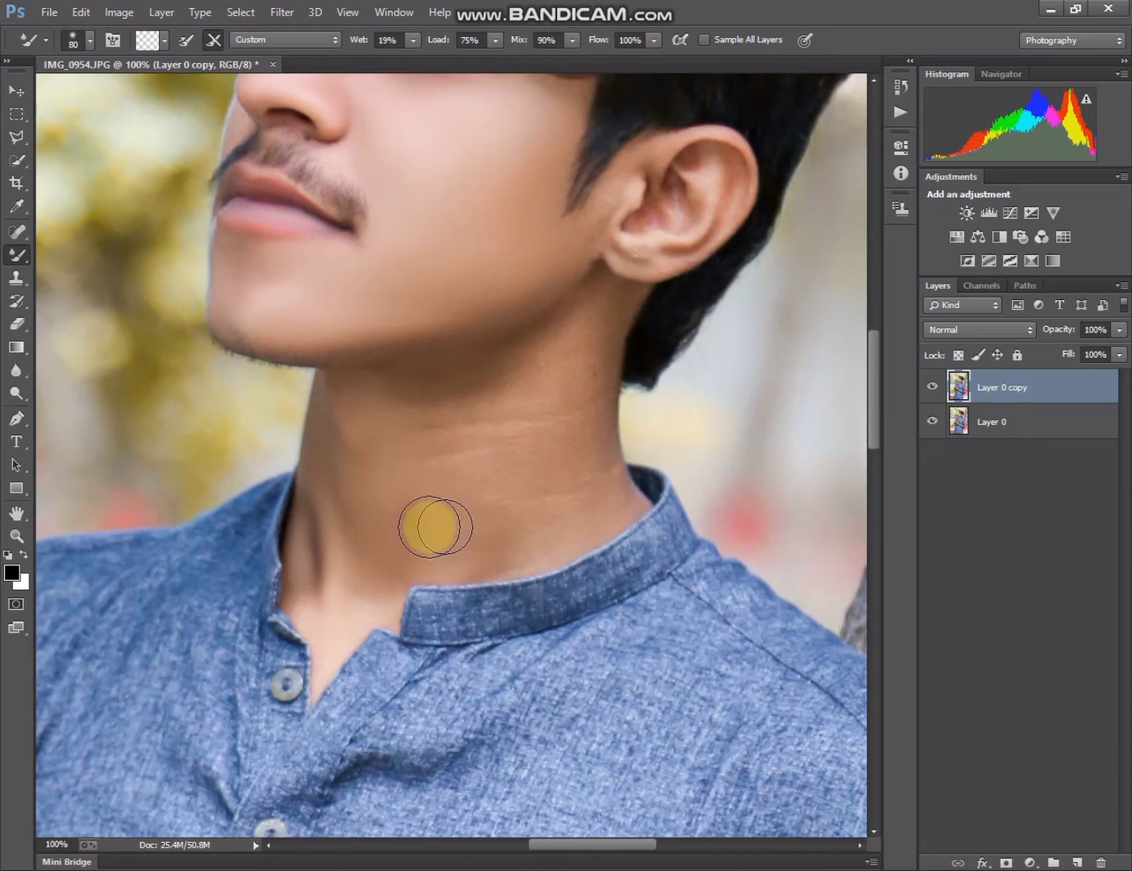
{"action": "key", "text": "bracketright"}
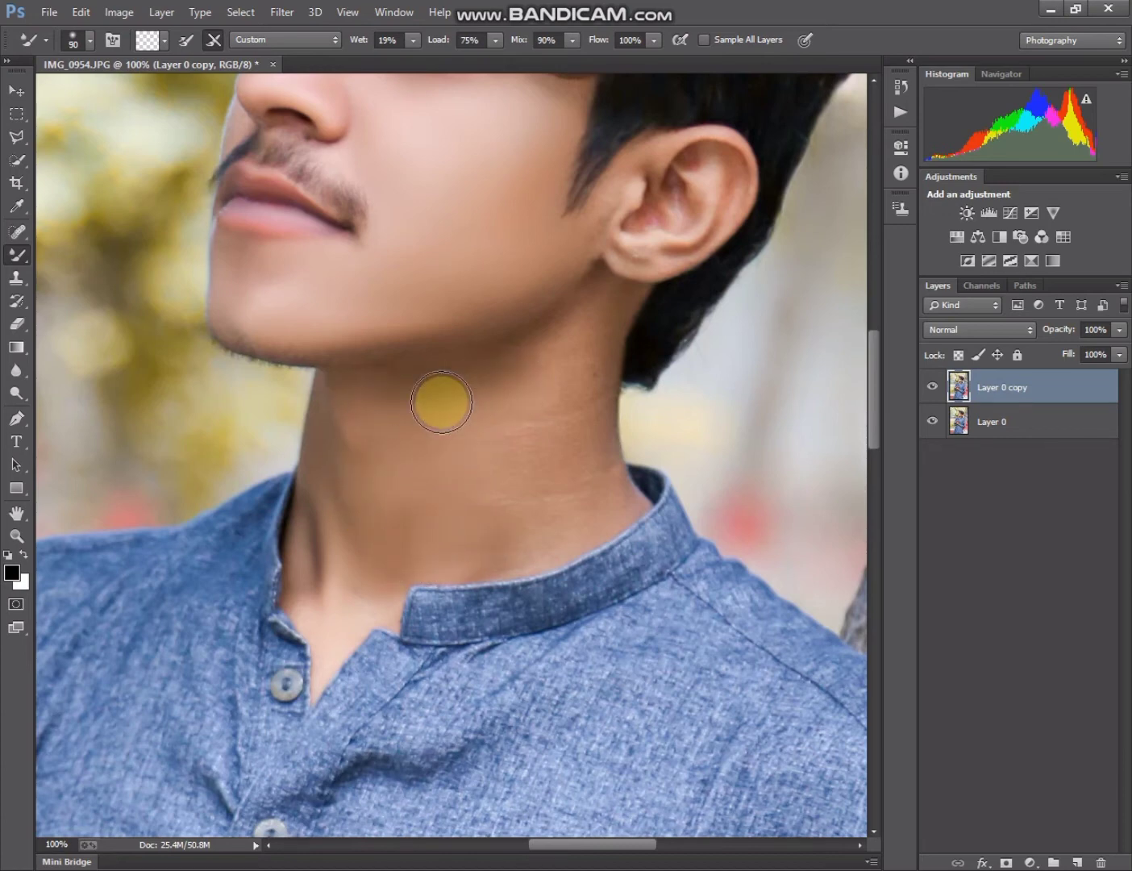
{"action": "left_click_drag", "start_coordinate": [564, 422], "coordinate": [596, 351]}
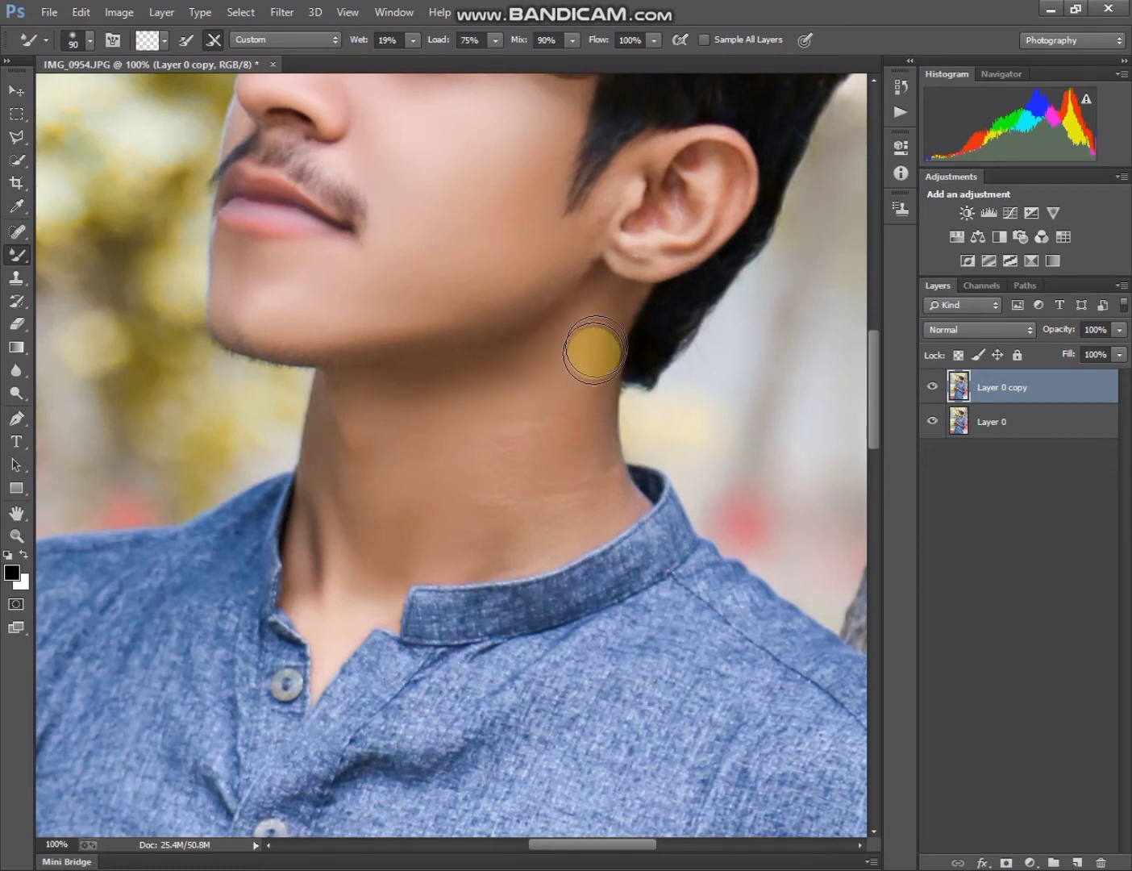
{"action": "scroll", "coordinate": [591, 493], "scroll_direction": "down", "scroll_amount": 1}
{"action": "key", "text": "bracketright"}
Smooth the neck skin near the collar and across the neck.
{"action": "mouse_move", "coordinate": [518, 473]}
{"action": "left_mouse_down"}
{"action": "mouse_move", "coordinate": [500, 413]}
{"action": "mouse_move", "coordinate": [458, 515]}
{"action": "left_mouse_up"}
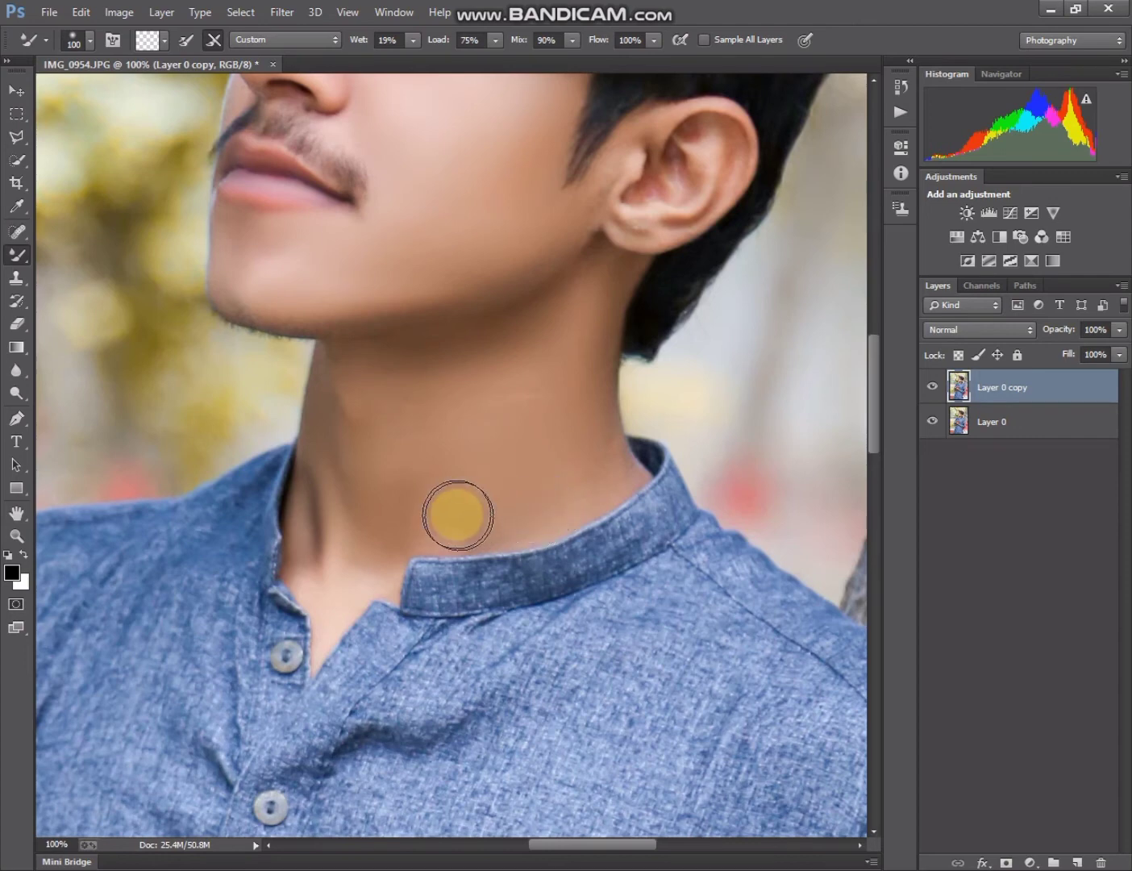
{"action": "key", "text": "bracketleft"}
{"action": "left_click_drag", "start_coordinate": [538, 507], "coordinate": [590, 472]}
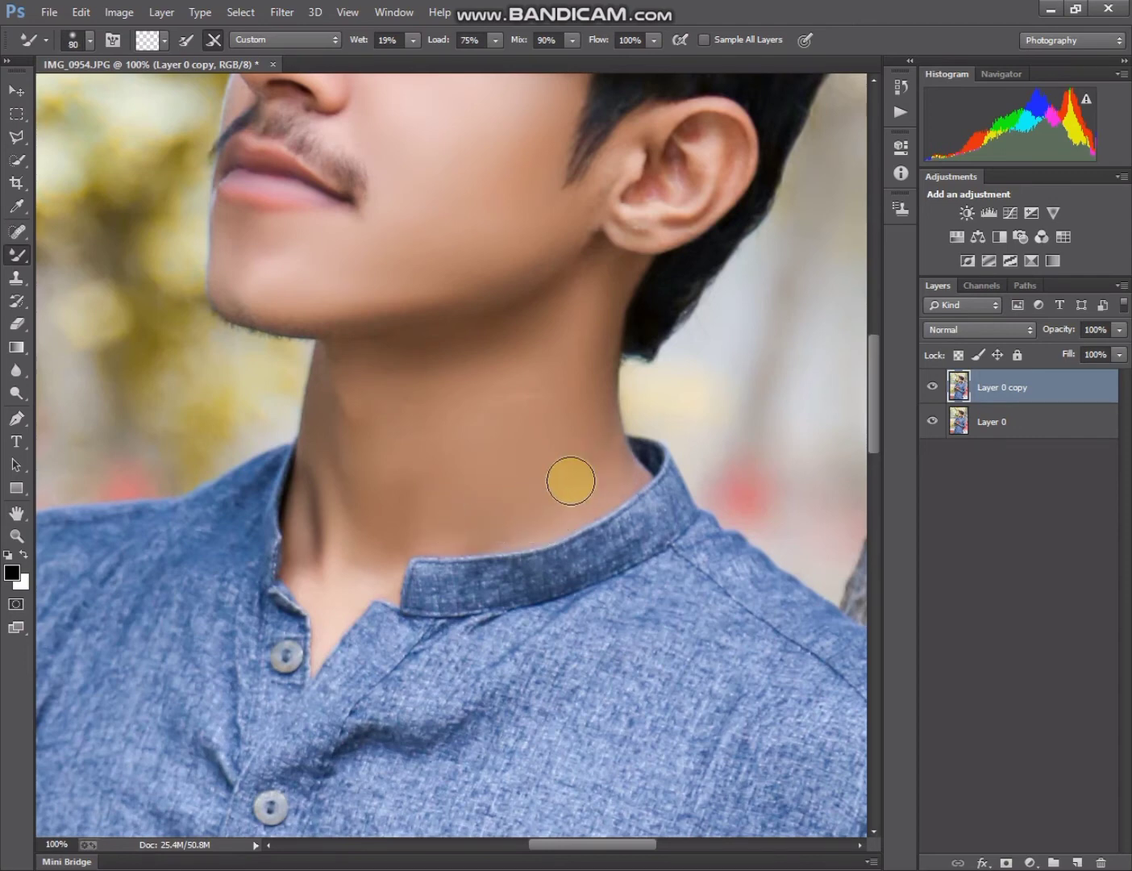
{"action": "scroll", "coordinate": [570, 480], "scroll_direction": "up", "scroll_amount": 1}
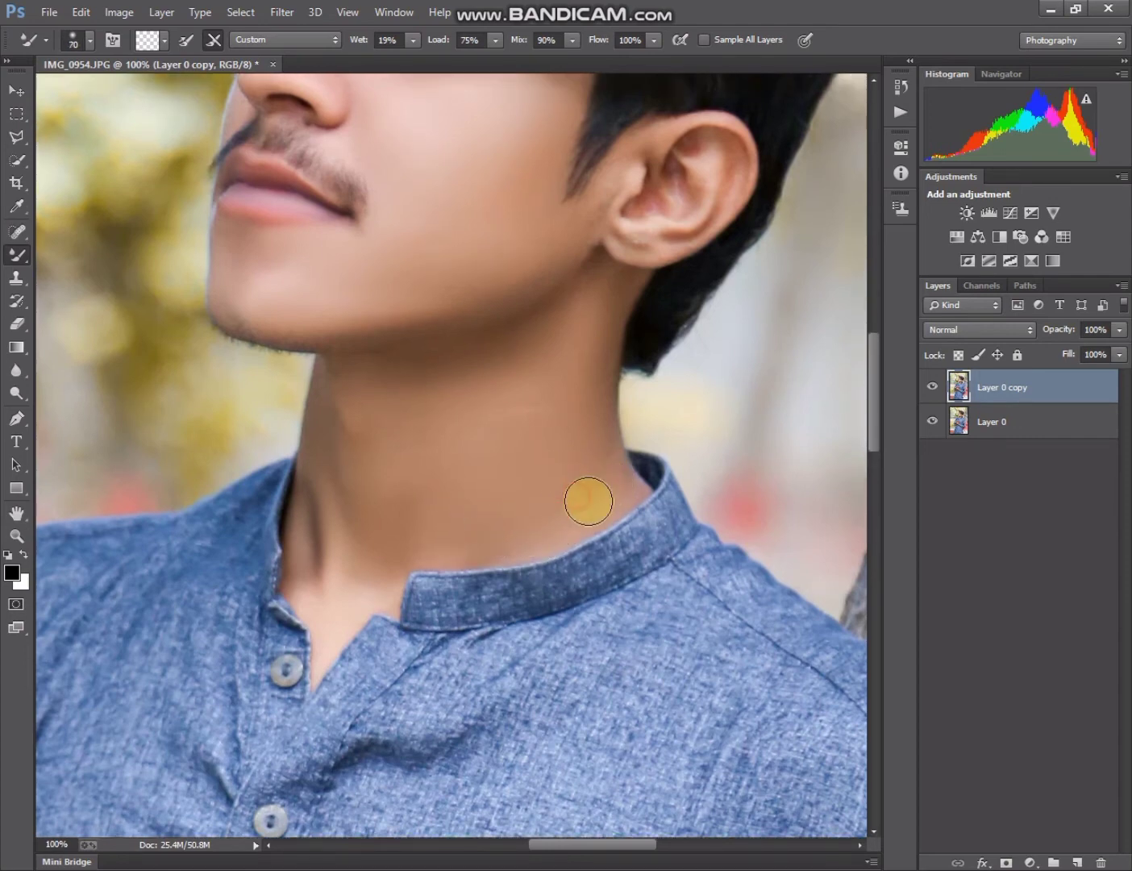
{"action": "mouse_move", "coordinate": [568, 478]}
{"action": "left_mouse_down"}
{"action": "mouse_move", "coordinate": [590, 443]}
{"action": "mouse_move", "coordinate": [526, 375]}
{"action": "left_mouse_up"}
{"action": "key", "text": "bracketright"}
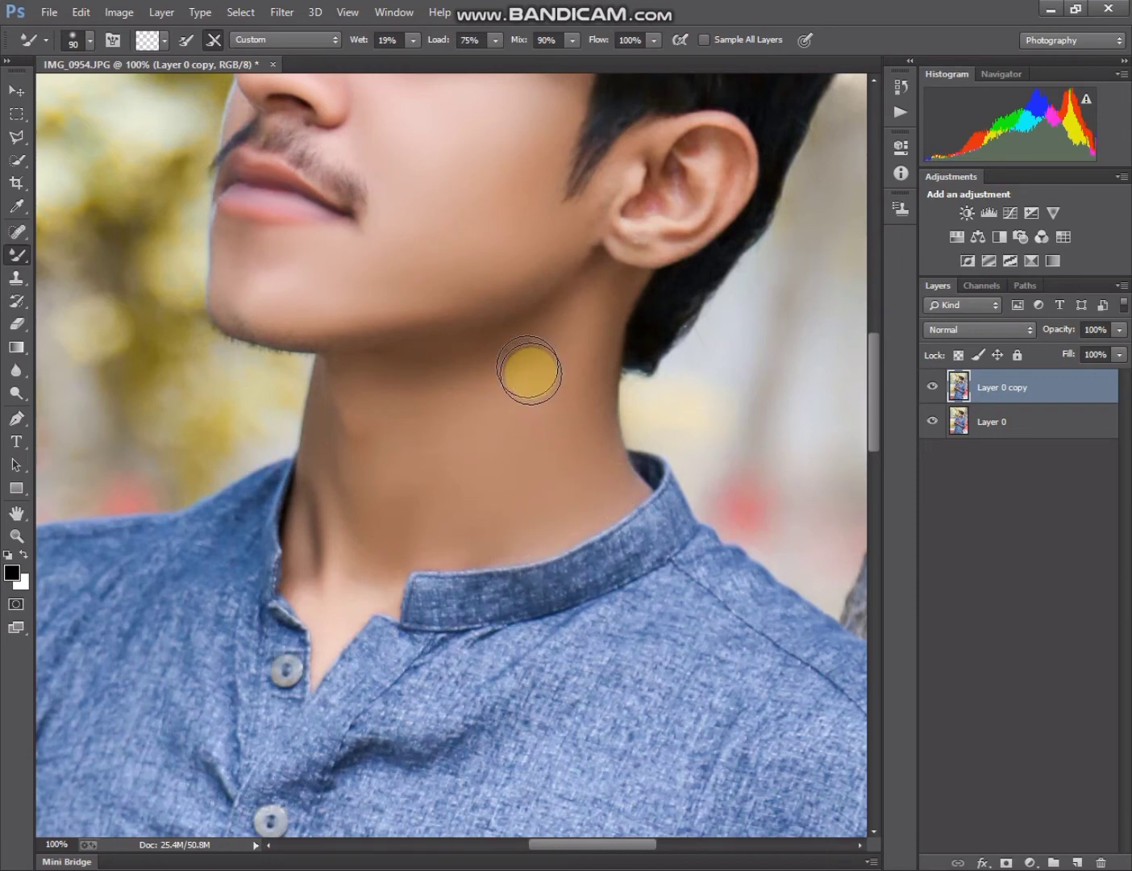
{"action": "key", "text": "bracketleft"}
{"action": "key", "text": "bracketleft"}
{"action": "scroll", "coordinate": [584, 355], "scroll_direction": "up", "scroll_amount": 5}
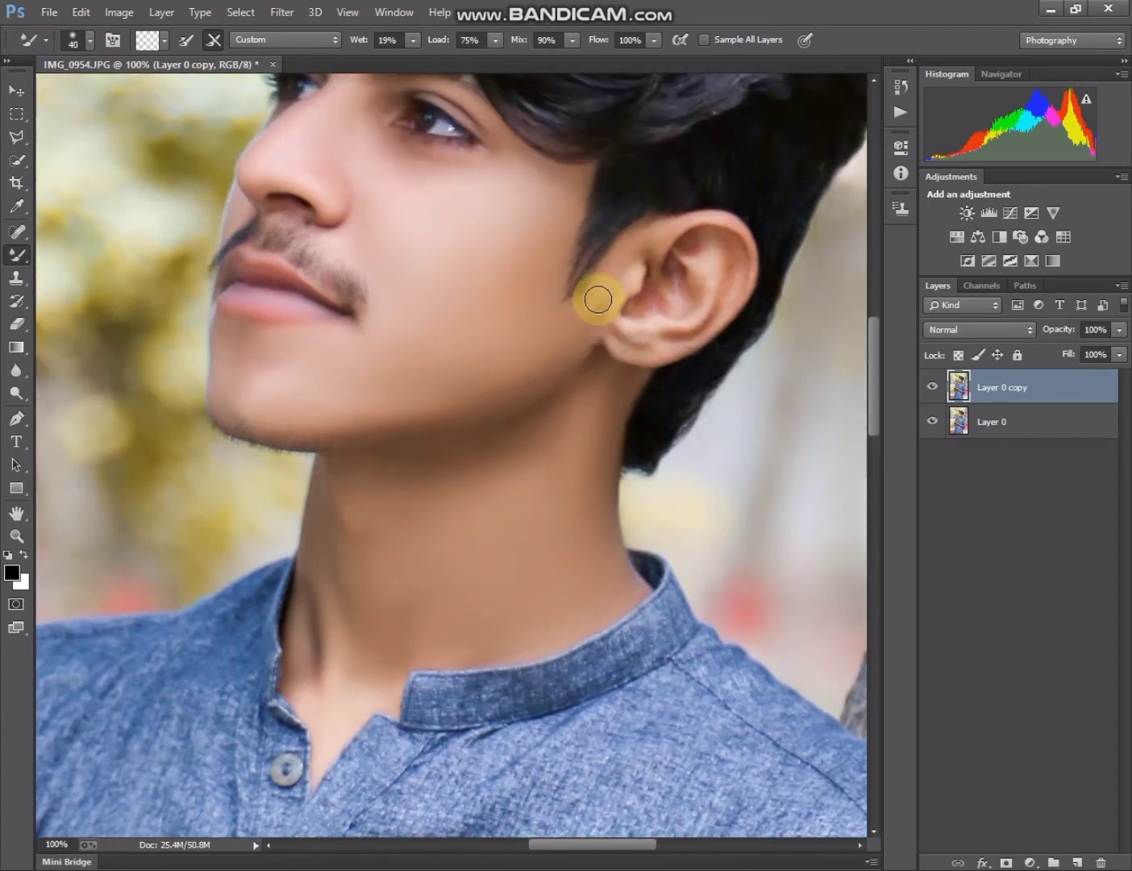
Smooth the skin from the ear to the cheek and around the upper ear rim.
{"action": "mouse_move", "coordinate": [639, 242]}
{"action": "left_mouse_down"}
{"action": "mouse_move", "coordinate": [542, 363]}
{"action": "mouse_move", "coordinate": [468, 398]}
{"action": "mouse_move", "coordinate": [521, 367]}
{"action": "mouse_move", "coordinate": [440, 405]}
{"action": "mouse_move", "coordinate": [319, 422]}
{"action": "mouse_move", "coordinate": [232, 416]}
{"action": "left_mouse_up"}
{"action": "key", "text": "bracketright"}
{"action": "key", "text": "bracketright"}
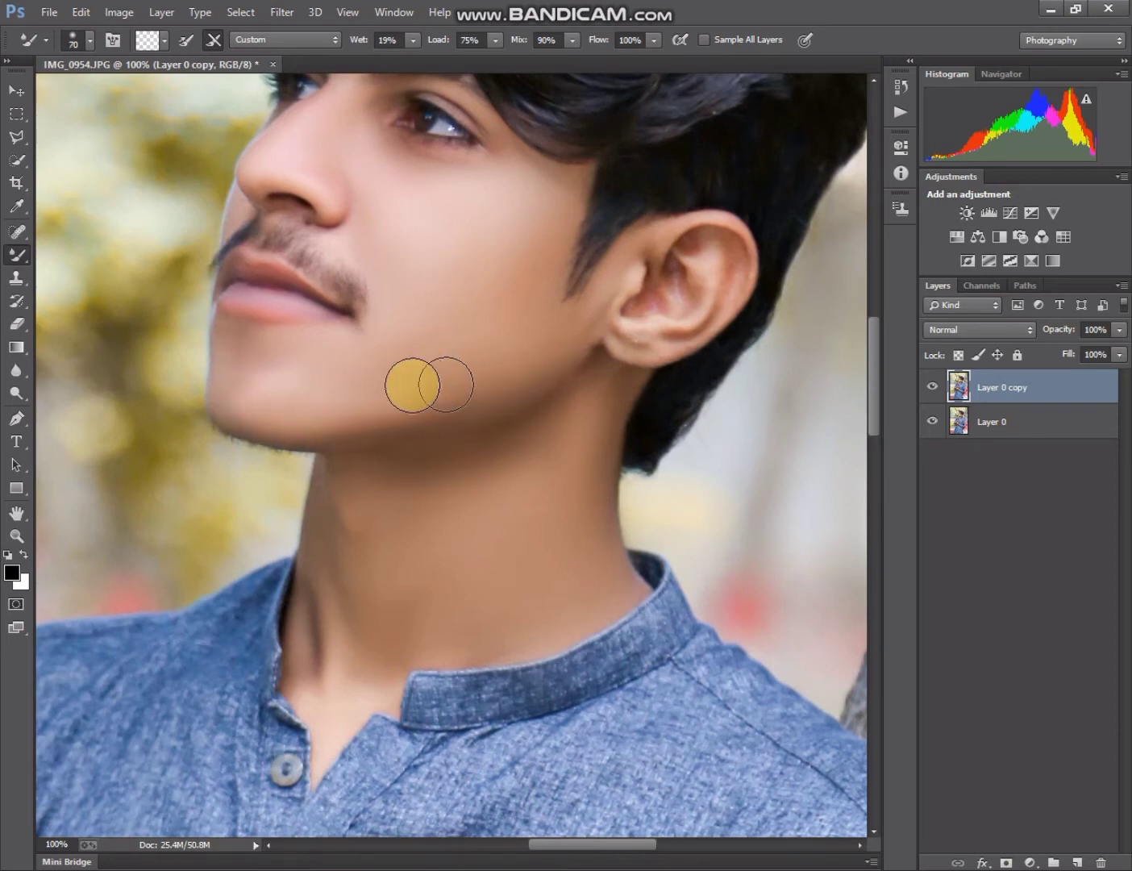
{"action": "key", "text": "bracketright"}
{"action": "key", "text": "bracketleft"}
{"action": "key", "text": "bracketleft"}
{"action": "key", "text": "bracketleft"}
{"action": "mouse_move", "coordinate": [638, 344]}
{"action": "left_mouse_down"}
{"action": "mouse_move", "coordinate": [712, 275]}
{"action": "mouse_move", "coordinate": [715, 307]}
{"action": "mouse_move", "coordinate": [631, 337]}
{"action": "mouse_move", "coordinate": [675, 318]}
{"action": "left_mouse_up"}
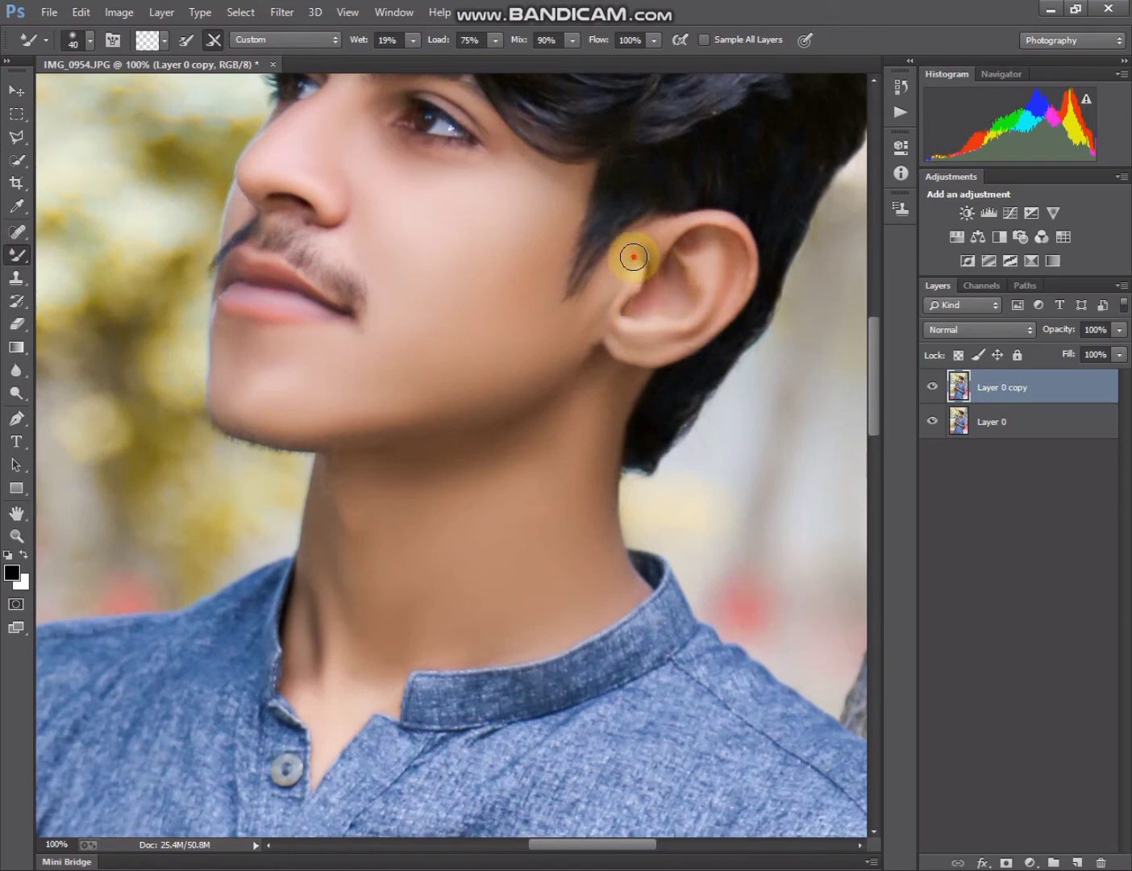
{"action": "mouse_move", "coordinate": [634, 257]}
{"action": "left_mouse_down"}
{"action": "mouse_move", "coordinate": [699, 230]}
{"action": "mouse_move", "coordinate": [735, 273]}
{"action": "mouse_move", "coordinate": [730, 299]}
{"action": "left_mouse_up"}
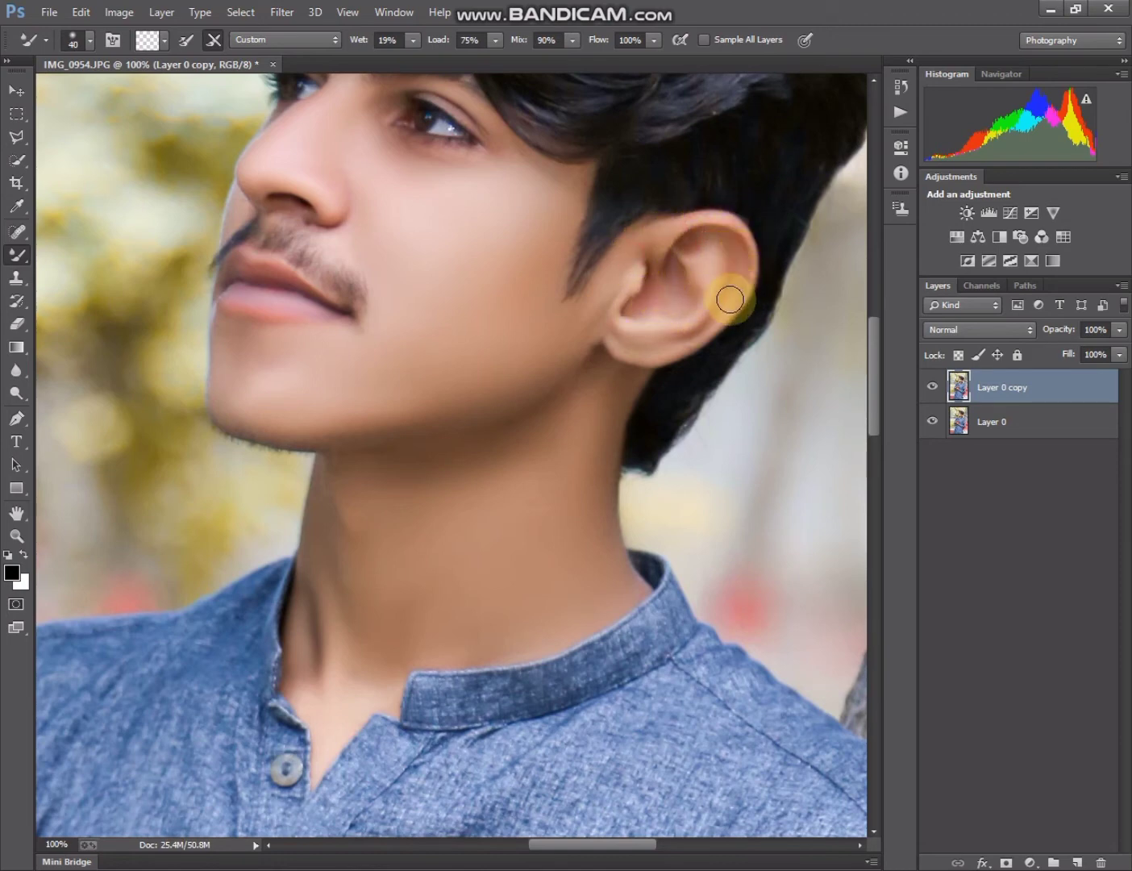
Blend the skin from the cheek across to the nose.
{"action": "scroll", "coordinate": [379, 317], "scroll_direction": "up", "scroll_amount": 3}
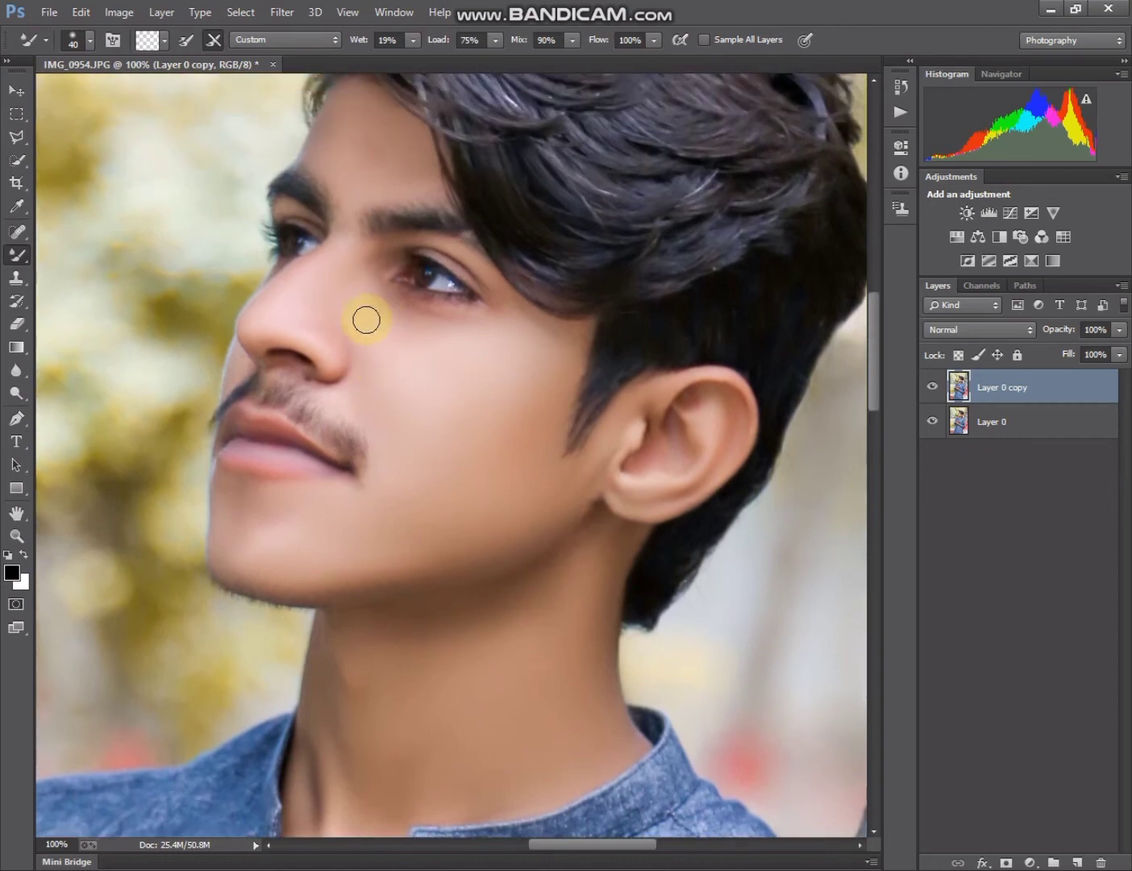
{"action": "left_click_drag", "start_coordinate": [367, 320], "coordinate": [235, 378]}
{"action": "key", "text": "bracketleft"}
{"action": "key", "text": "bracketright"}
{"action": "scroll", "coordinate": [283, 311], "scroll_direction": "up", "scroll_amount": 1}
{"action": "scroll", "coordinate": [90, 433], "scroll_direction": "down", "scroll_amount": 1}
Fit the photo on screen and apply Noiseware Professional noise reduction to Layer 0 copy.
{"action": "left_click", "coordinate": [17, 536]}
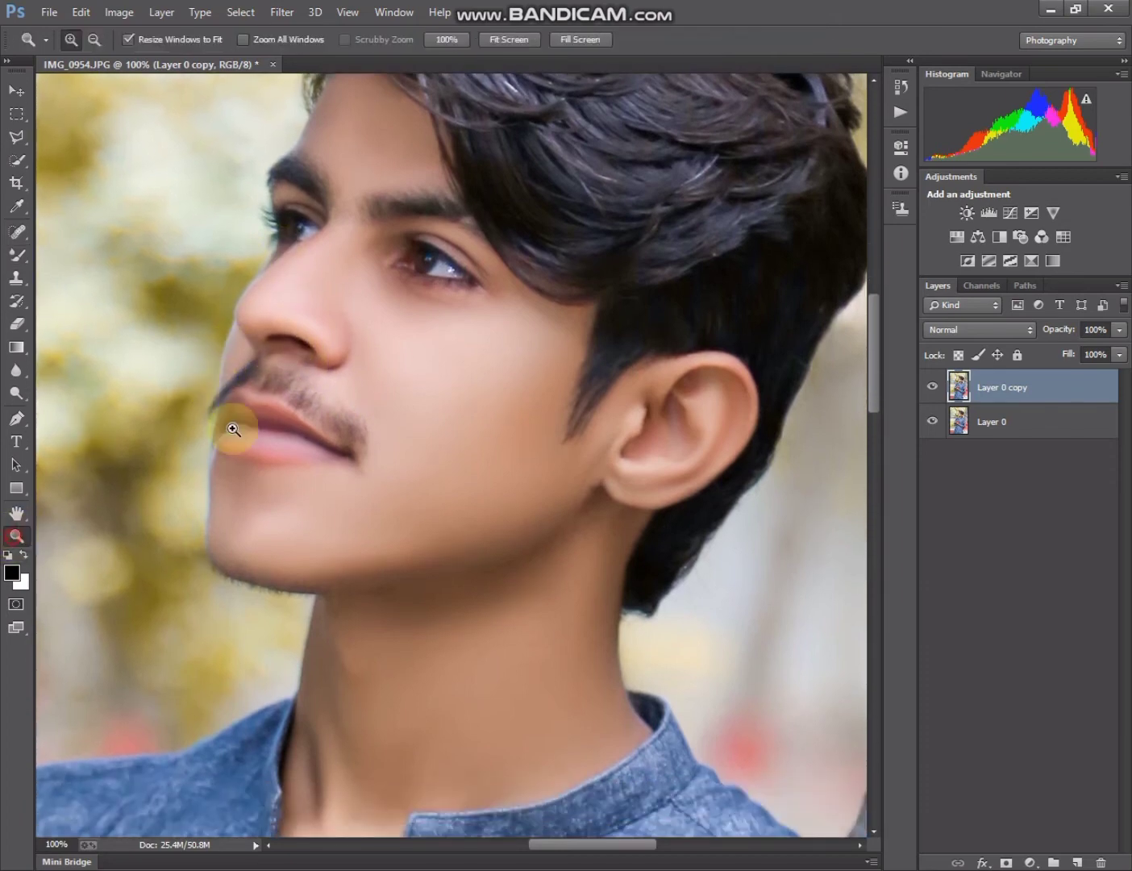
{"action": "right_click", "coordinate": [397, 324]}
{"action": "left_click", "coordinate": [413, 336]}
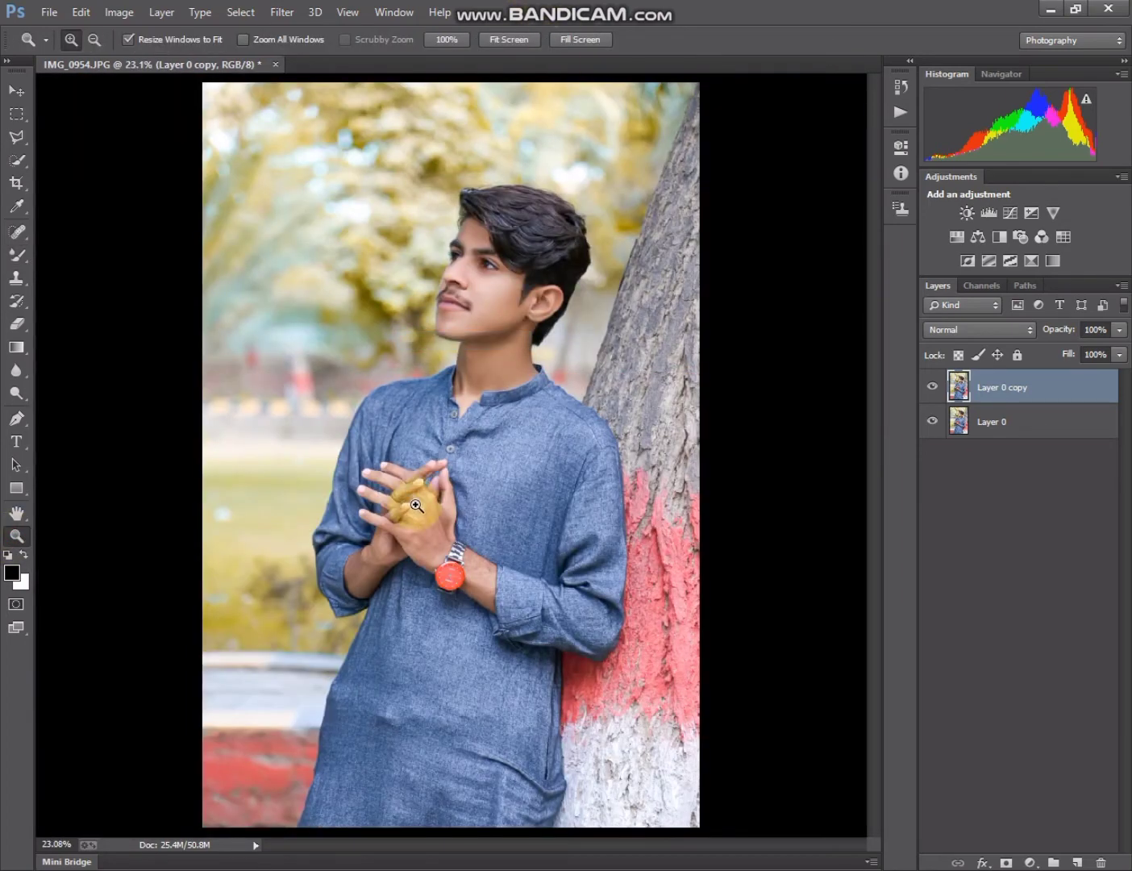
{"action": "left_click", "coordinate": [282, 12]}
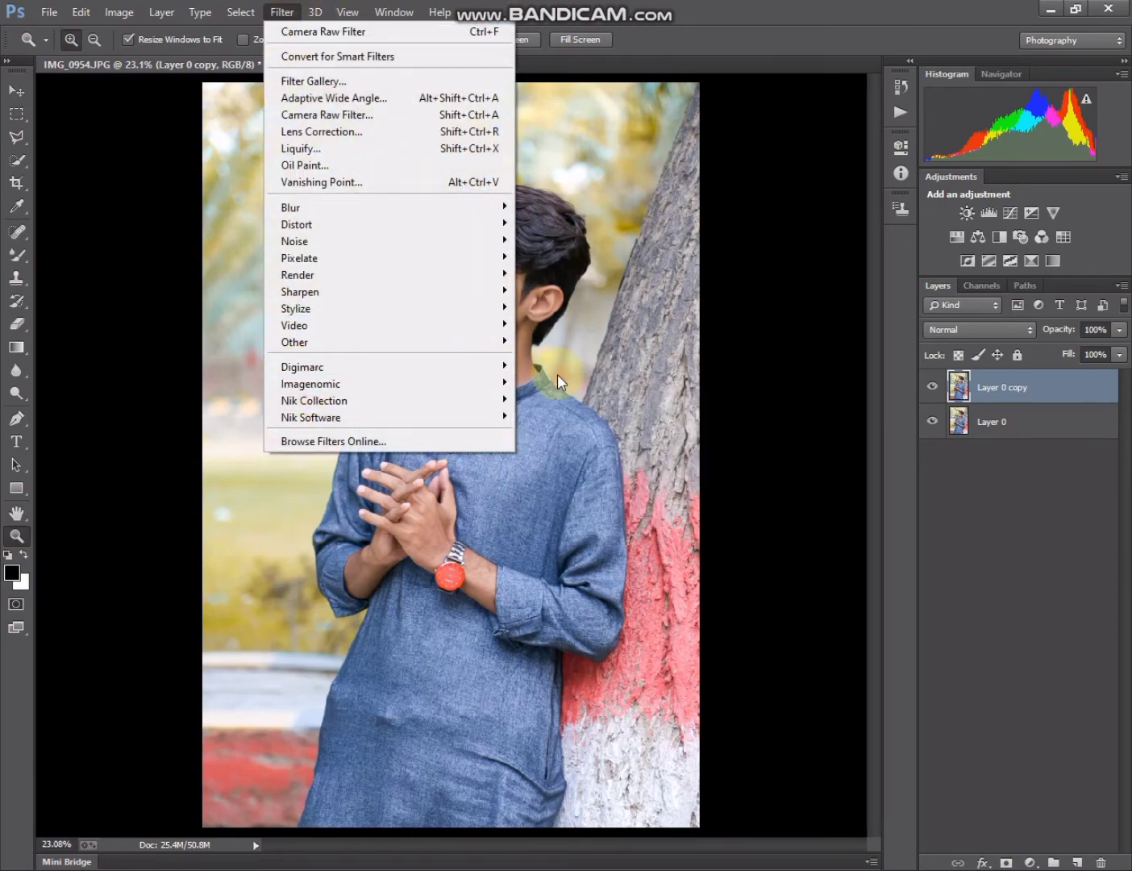
{"action": "left_click", "coordinate": [525, 384]}
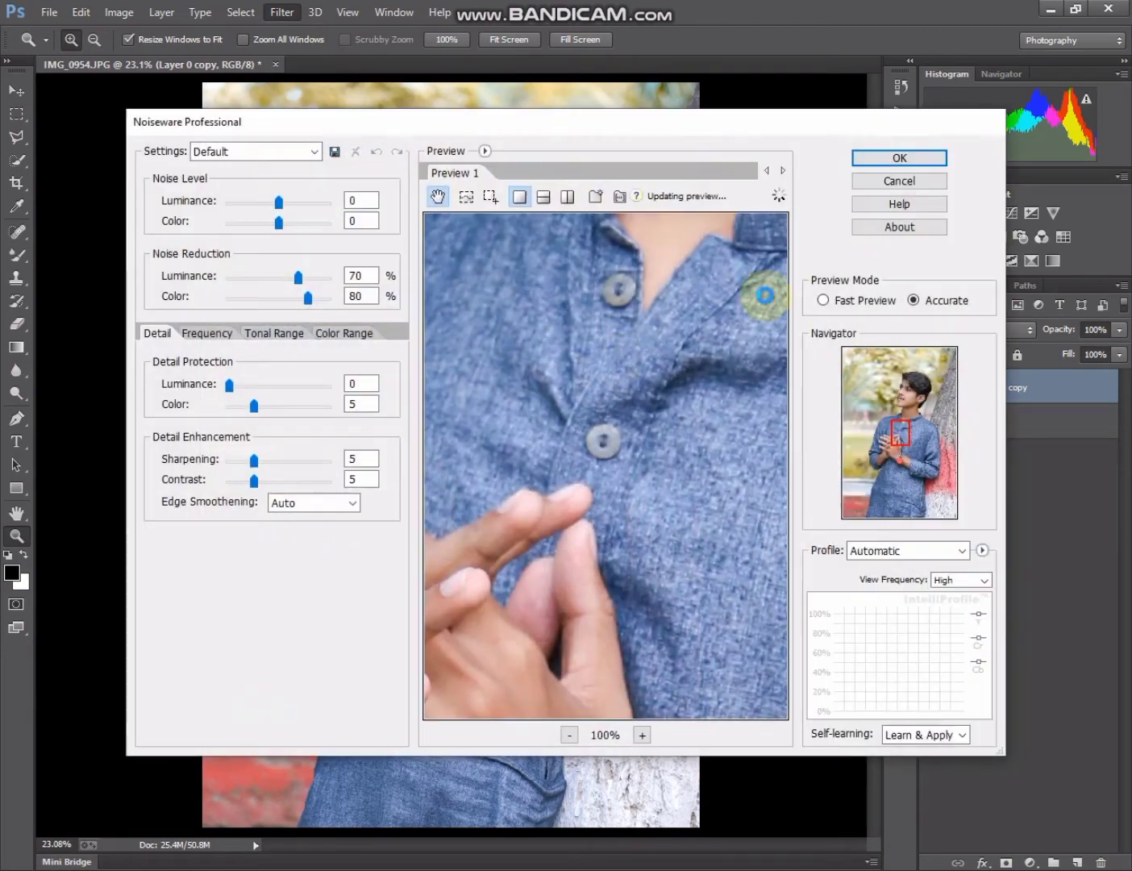
{"action": "left_click", "coordinate": [913, 156]}
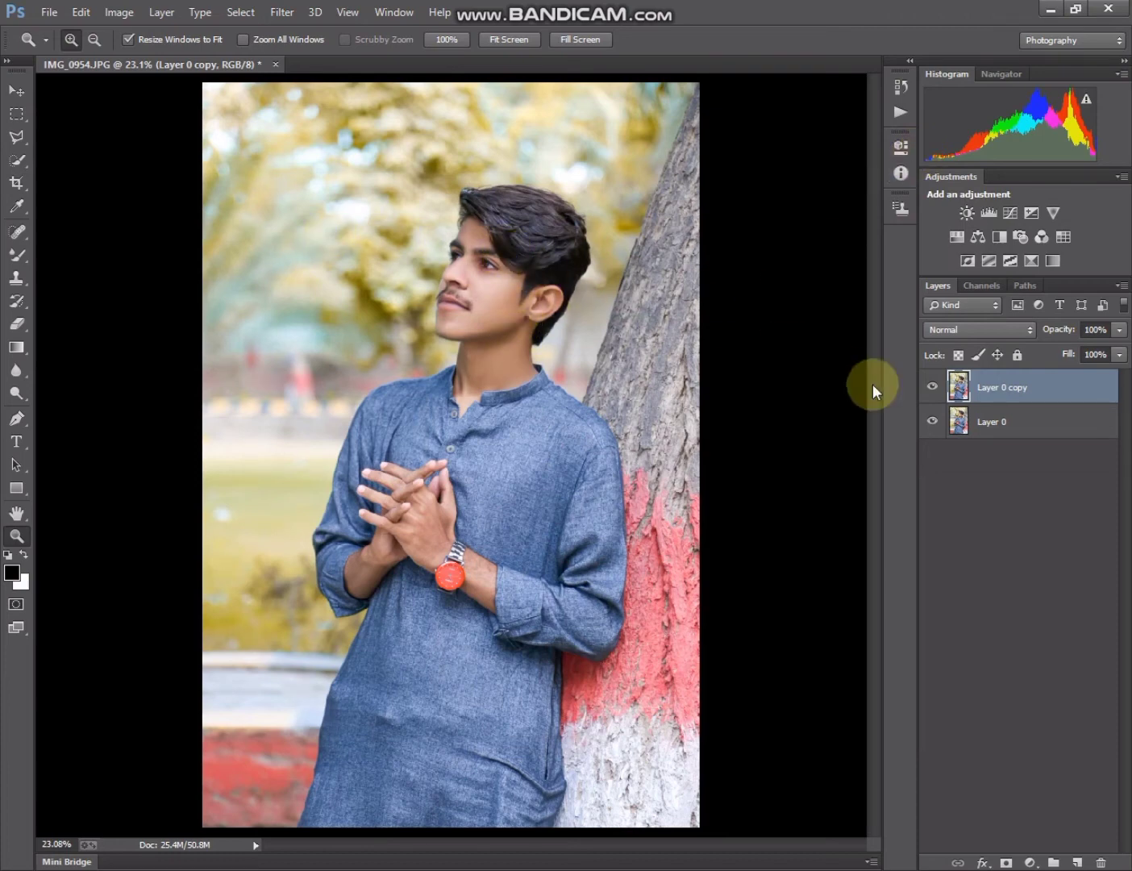
Toggle Layer 0 copy's visibility to compare before and after noise reduction.
{"action": "left_click", "coordinate": [932, 390]}
{"action": "left_click", "coordinate": [931, 388]}
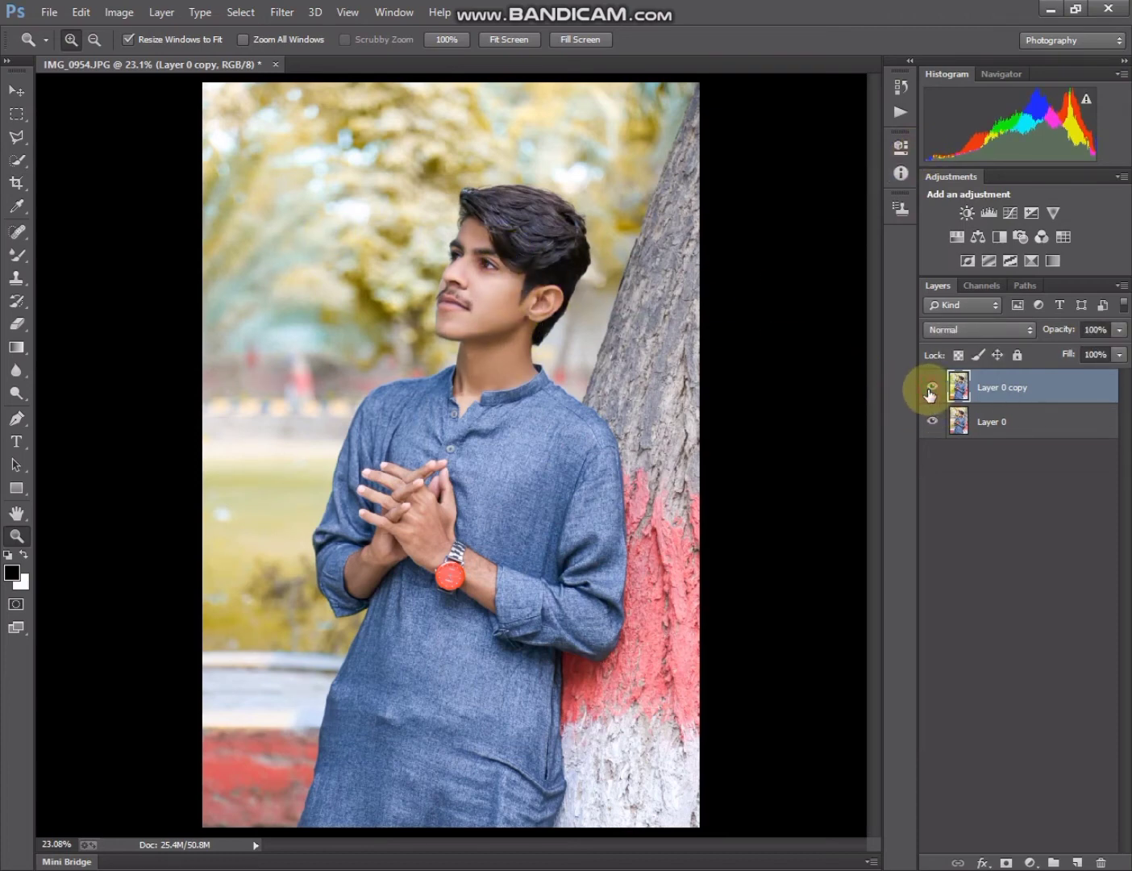
{"action": "left_click", "coordinate": [281, 12]}
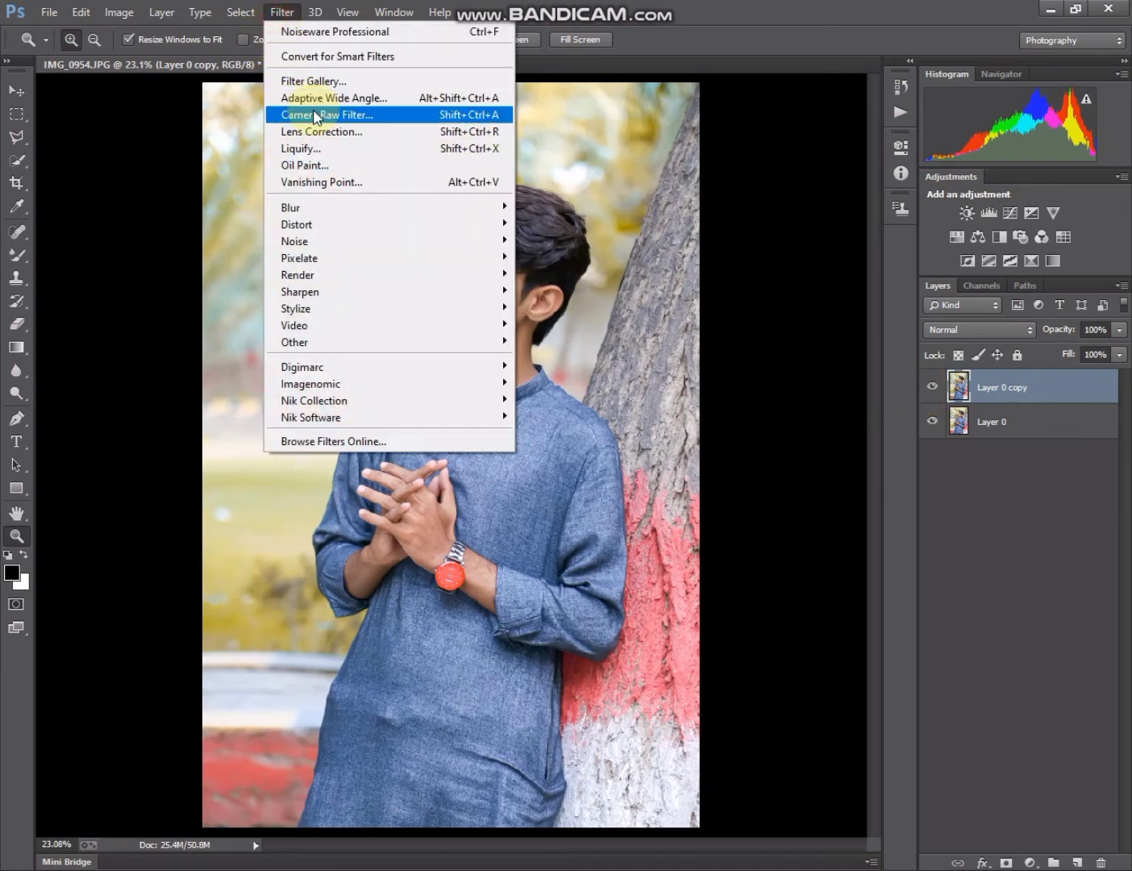
Apply Camera Raw to Layer 0 copy: Whites +13, Temperature -3, Oranges luminance +4.
{"action": "left_click", "coordinate": [311, 113]}
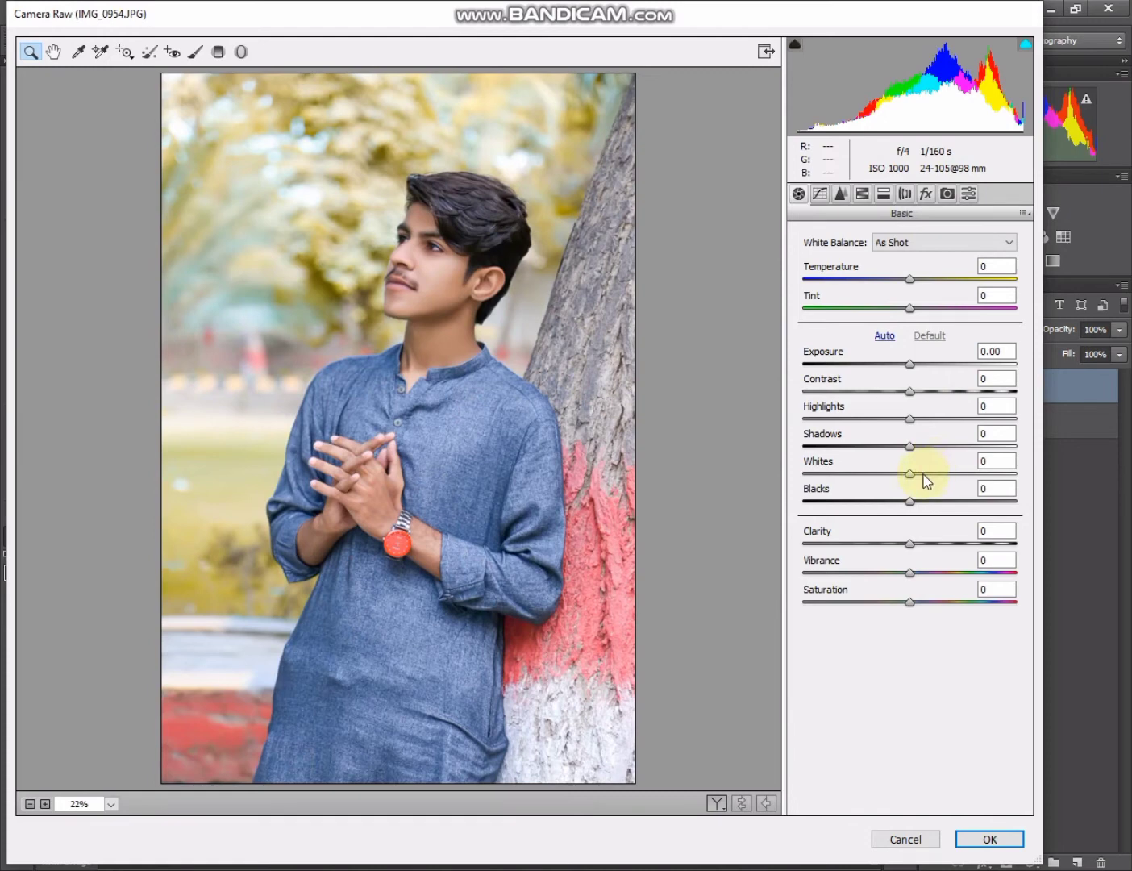
{"action": "left_click_drag", "start_coordinate": [924, 474], "coordinate": [923, 478]}
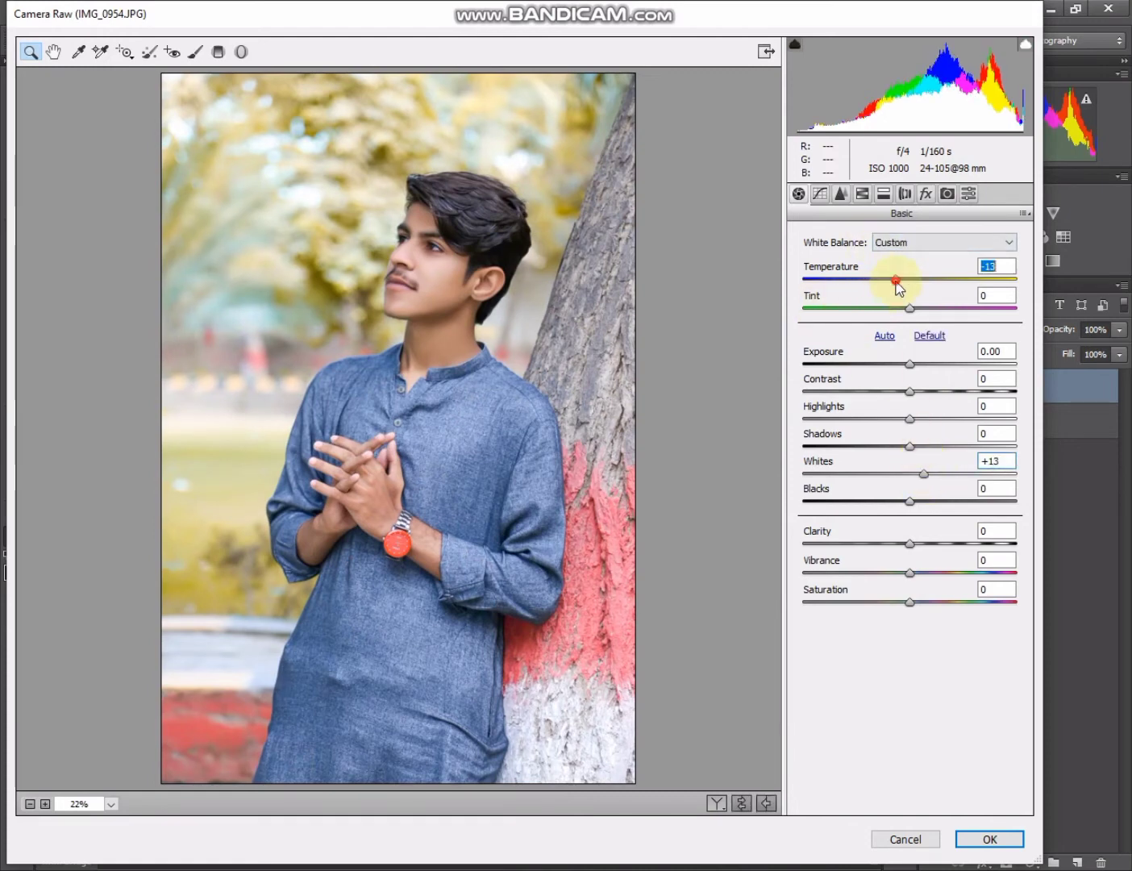
{"action": "left_click_drag", "start_coordinate": [897, 282], "coordinate": [907, 283]}
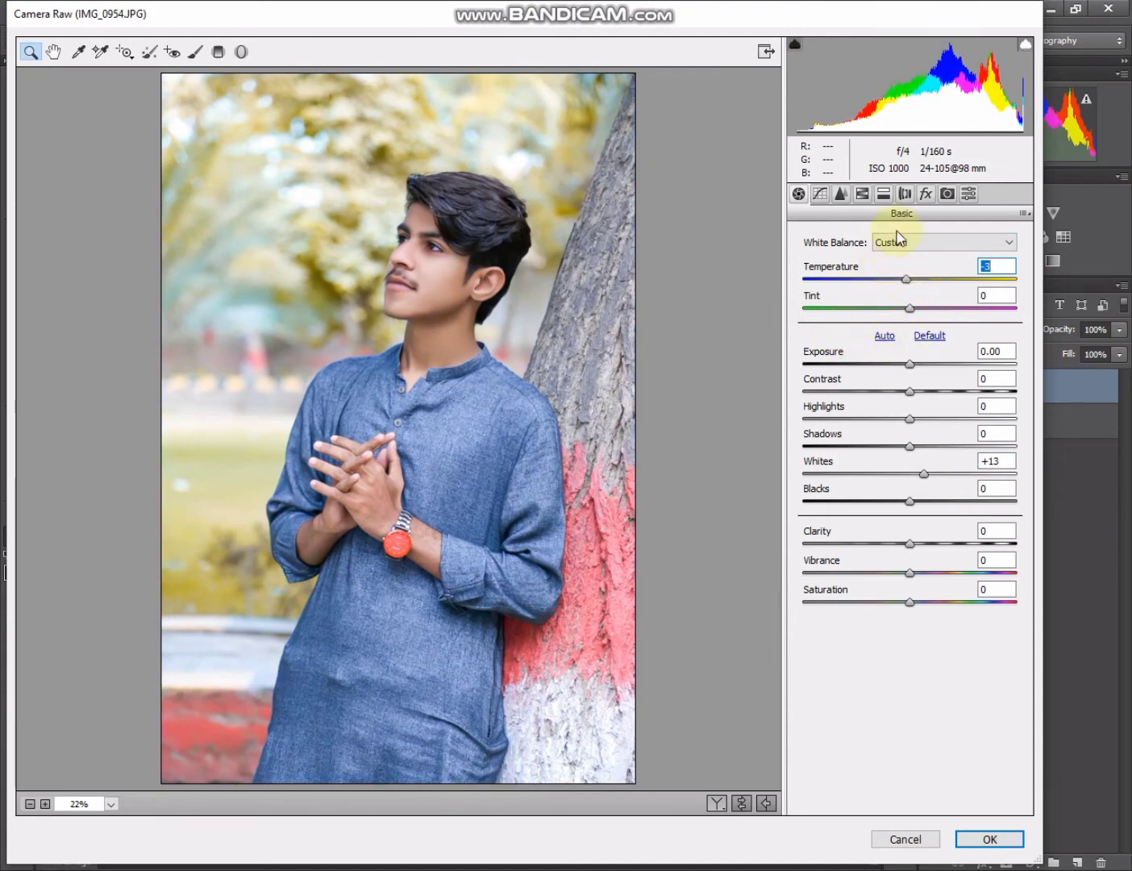
{"action": "left_click", "coordinate": [862, 195]}
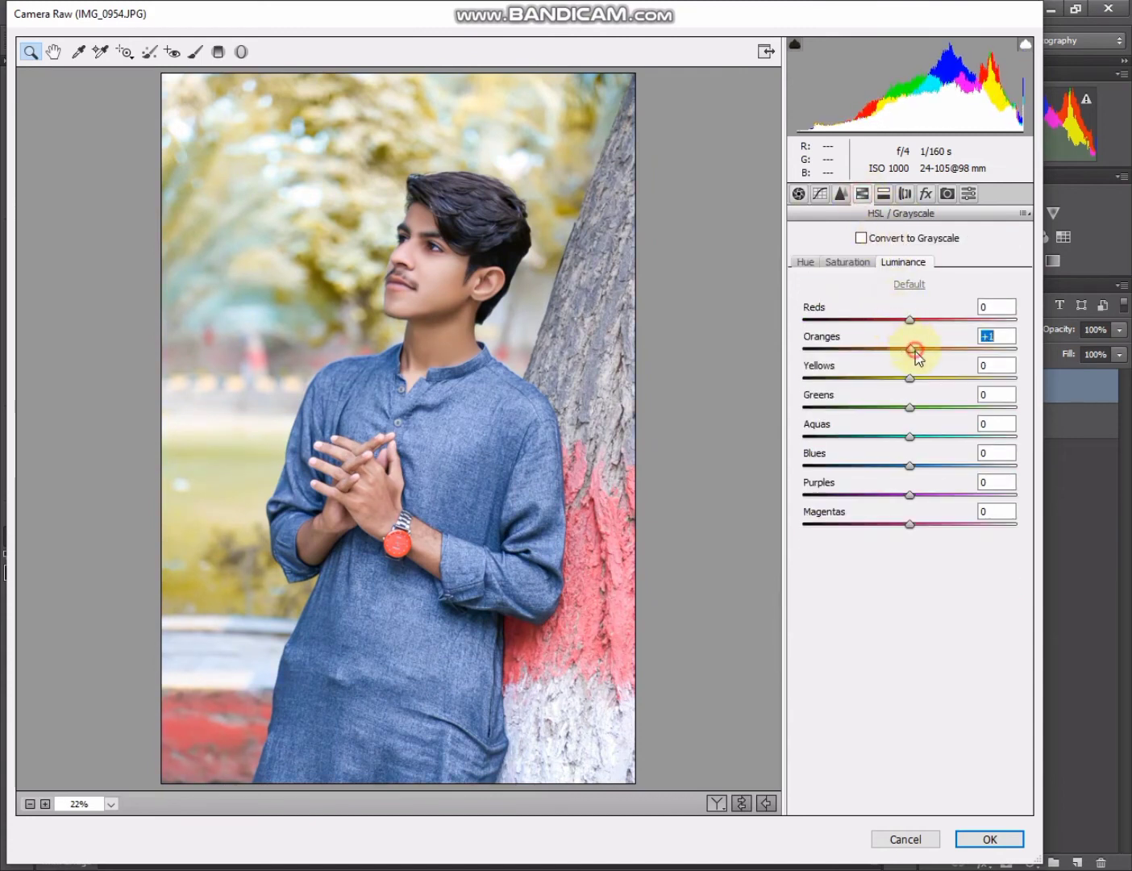
{"action": "left_click", "coordinate": [991, 839]}
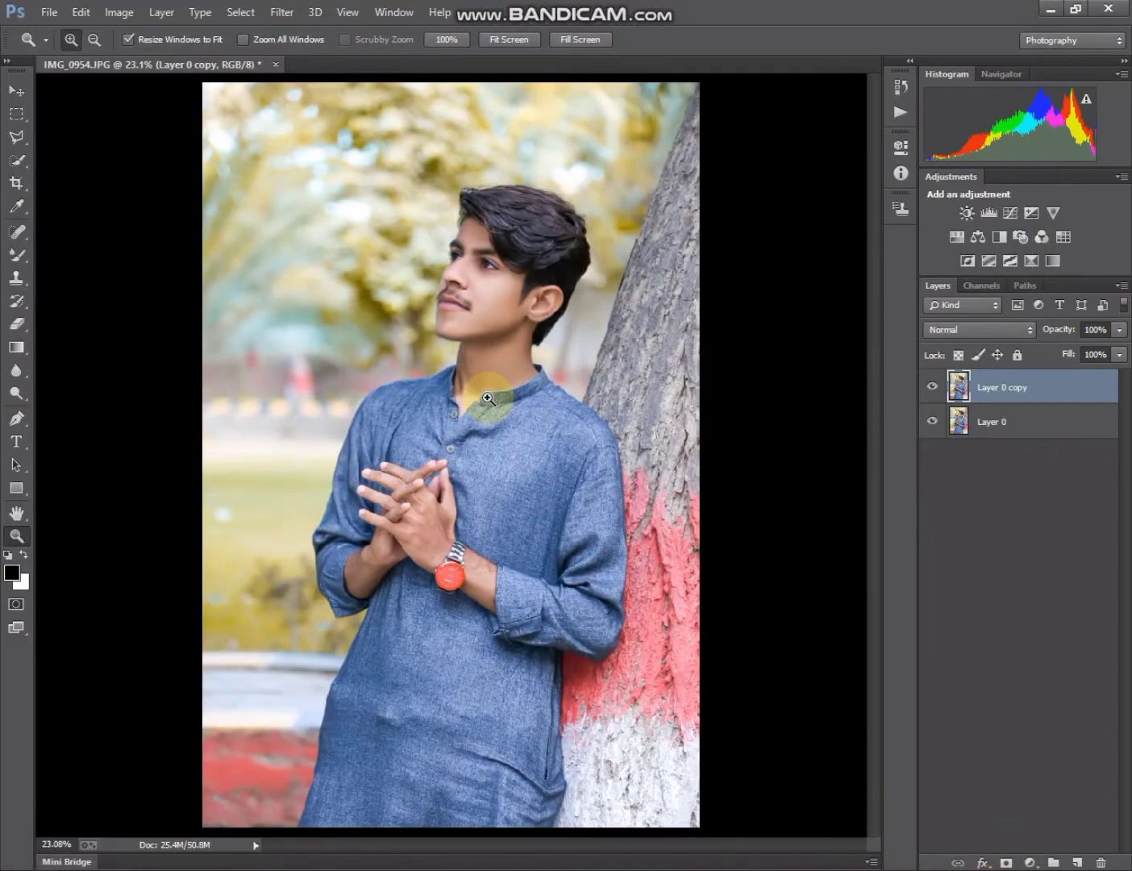
Add a Selective Color adjustment reducing Cyan in Yellows to -41.
{"action": "right_click", "coordinate": [488, 397]}
{"action": "left_click", "coordinate": [514, 388]}
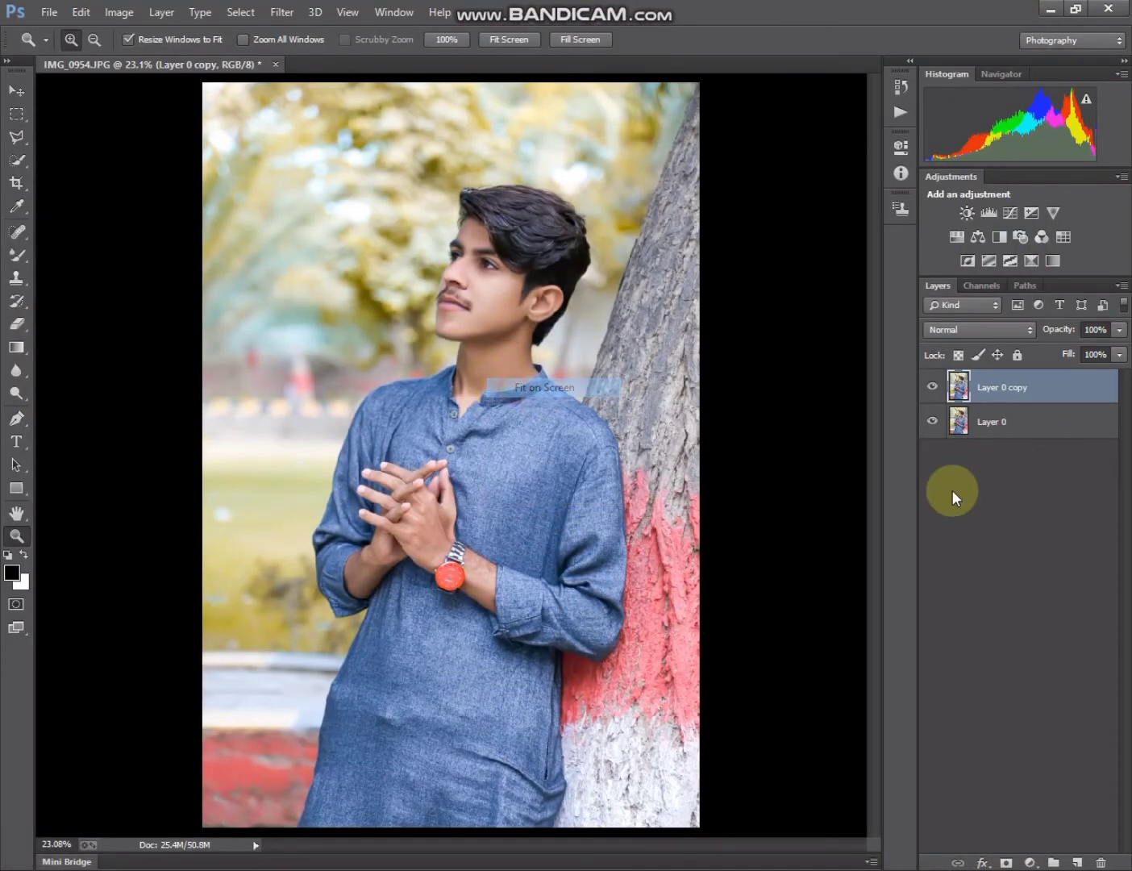
{"action": "left_click", "coordinate": [1031, 862]}
{"action": "left_click", "coordinate": [1020, 848]}
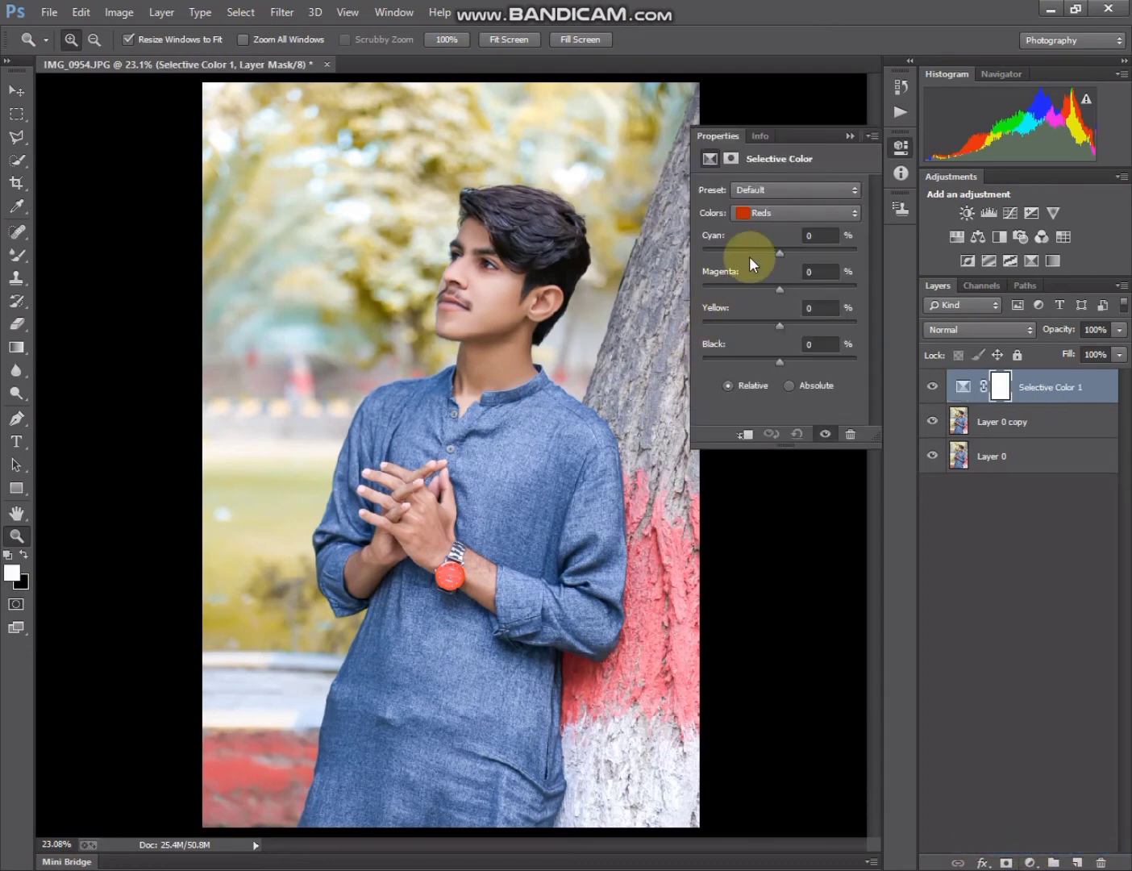
{"action": "left_click", "coordinate": [760, 216]}
{"action": "left_click", "coordinate": [755, 242]}
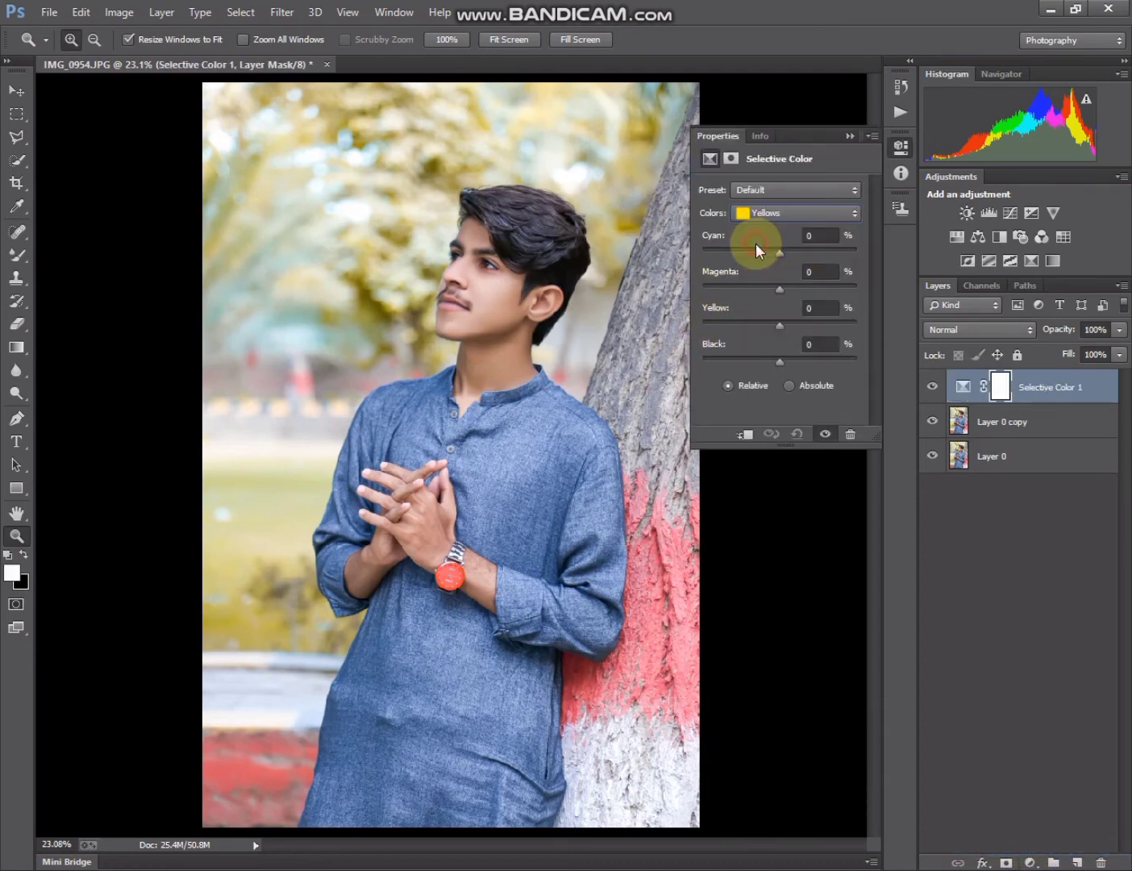
{"action": "left_click", "coordinate": [751, 250]}
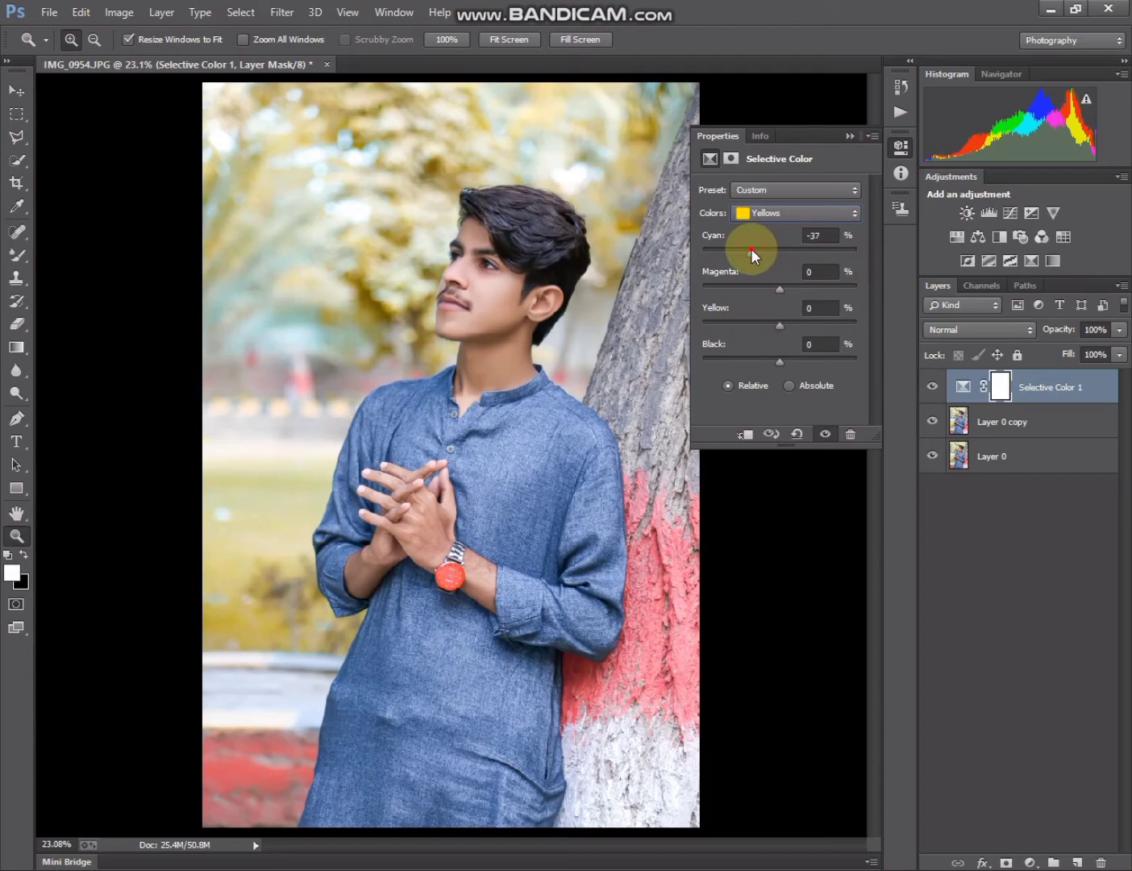
{"action": "left_click_drag", "start_coordinate": [752, 251], "coordinate": [747, 251]}
Merge the Selective Color 1 layer down into Layer 0 copy.
{"action": "left_click", "coordinate": [516, 276]}
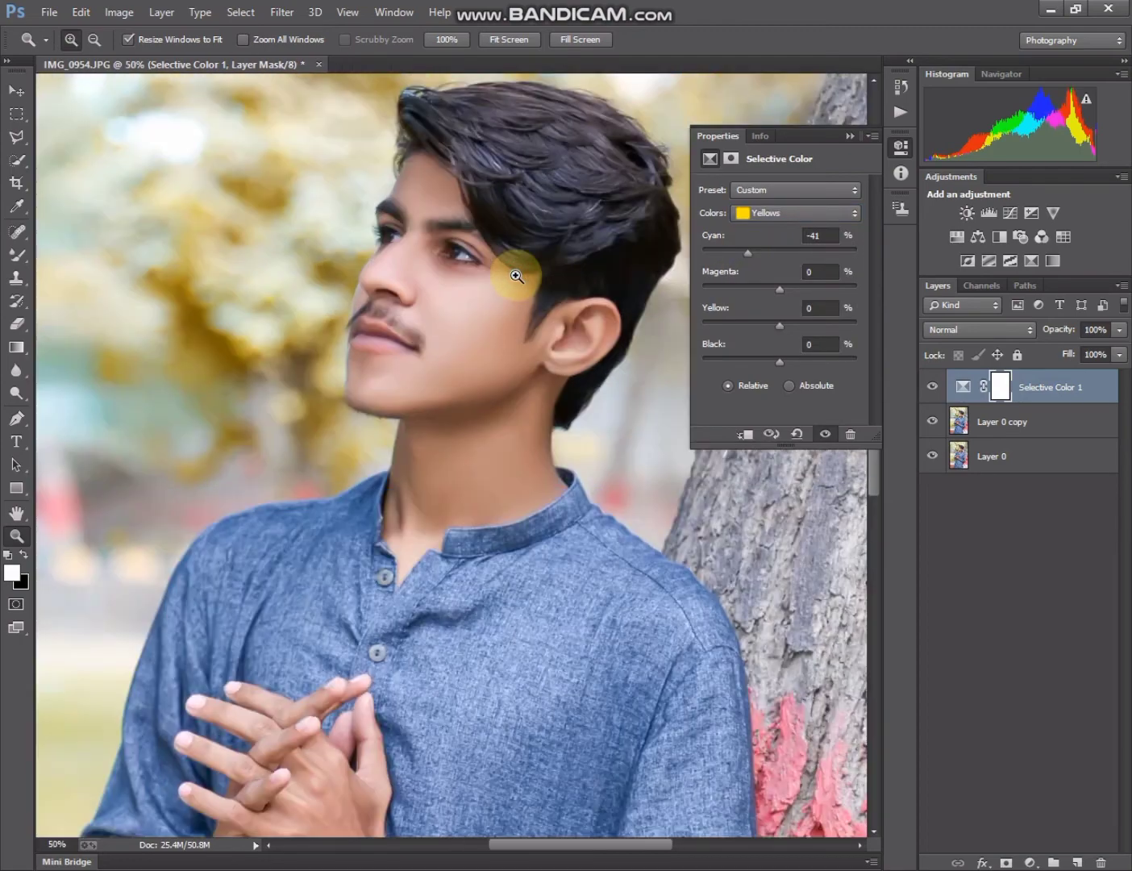
{"action": "right_click", "coordinate": [516, 279]}
{"action": "left_click", "coordinate": [568, 286]}
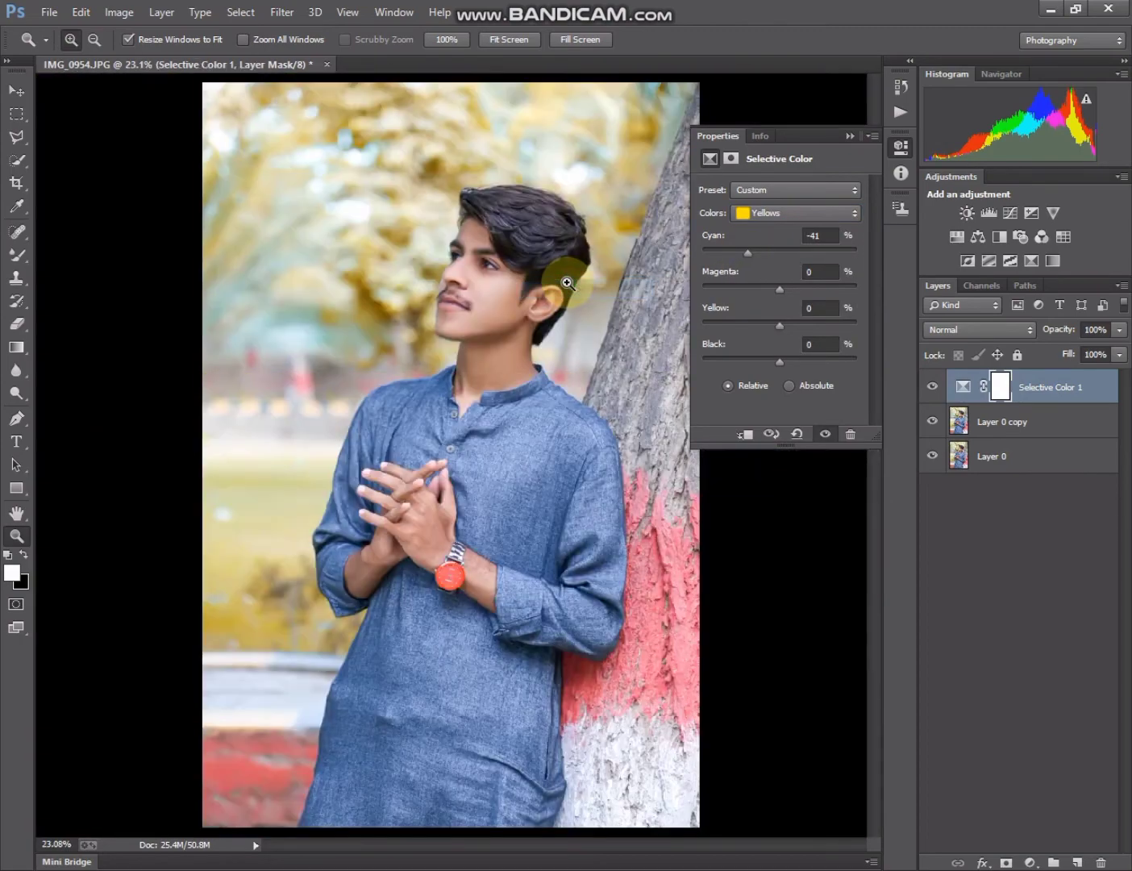
{"action": "left_click", "coordinate": [851, 136]}
{"action": "right_click", "coordinate": [1069, 391]}
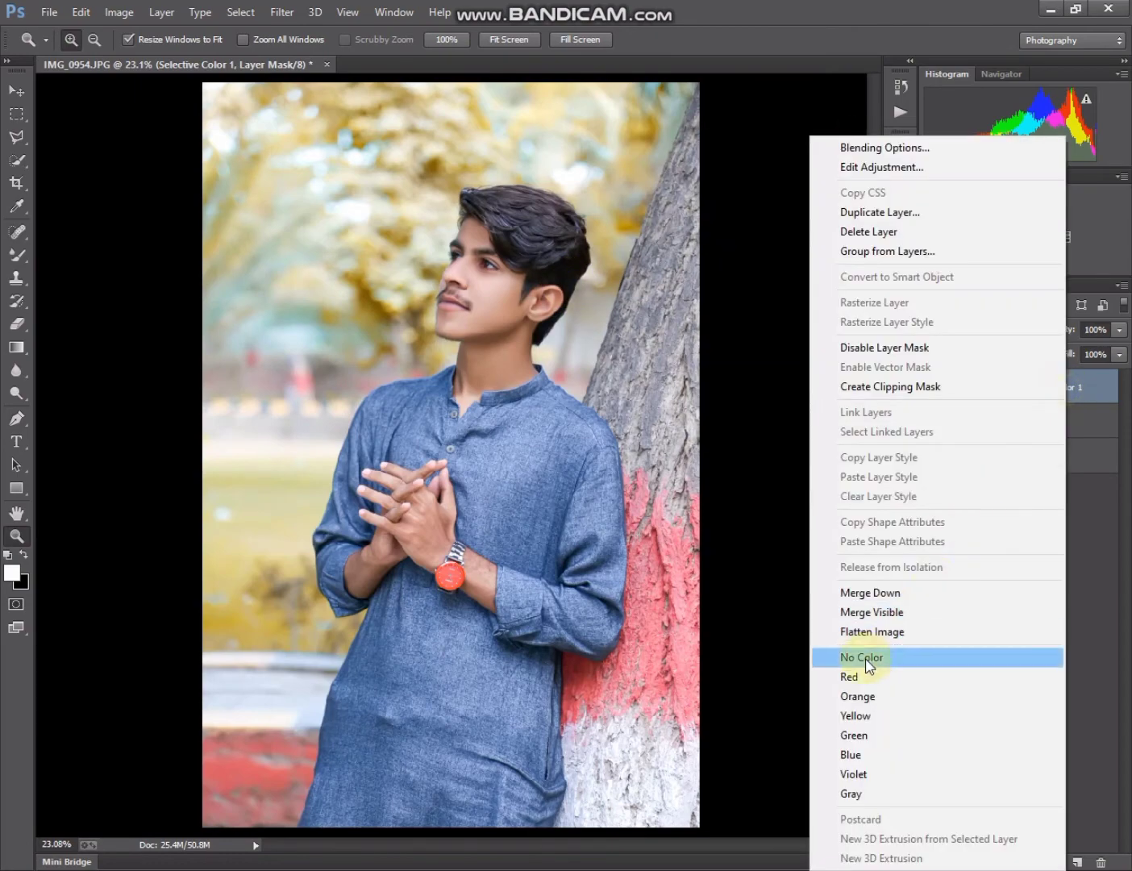
{"action": "left_click", "coordinate": [870, 593]}
{"action": "left_click_drag", "start_coordinate": [487, 222], "coordinate": [488, 243]}
{"action": "right_click", "coordinate": [487, 252]}
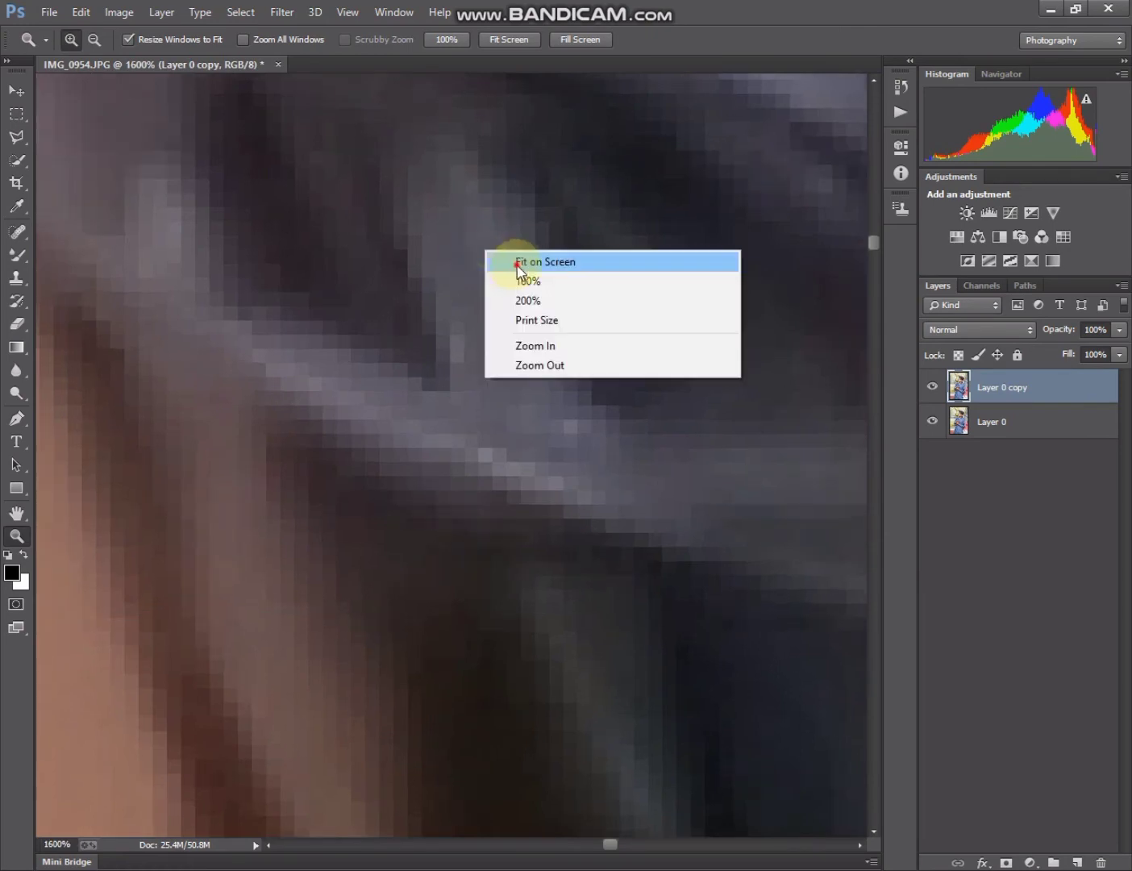
{"action": "left_click", "coordinate": [517, 262]}
{"action": "left_click", "coordinate": [475, 252]}
{"action": "left_click", "coordinate": [481, 256]}
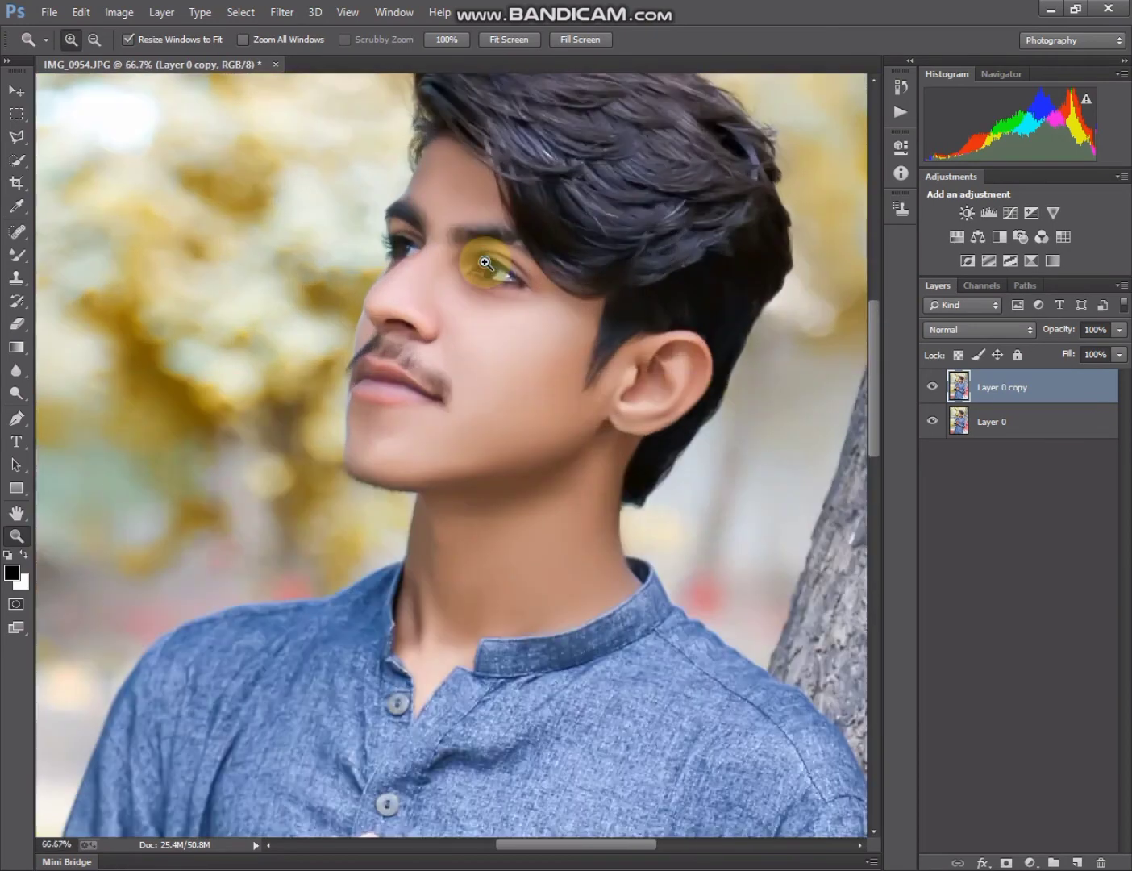
{"action": "left_click", "coordinate": [932, 392]}
{"action": "left_click", "coordinate": [933, 392]}
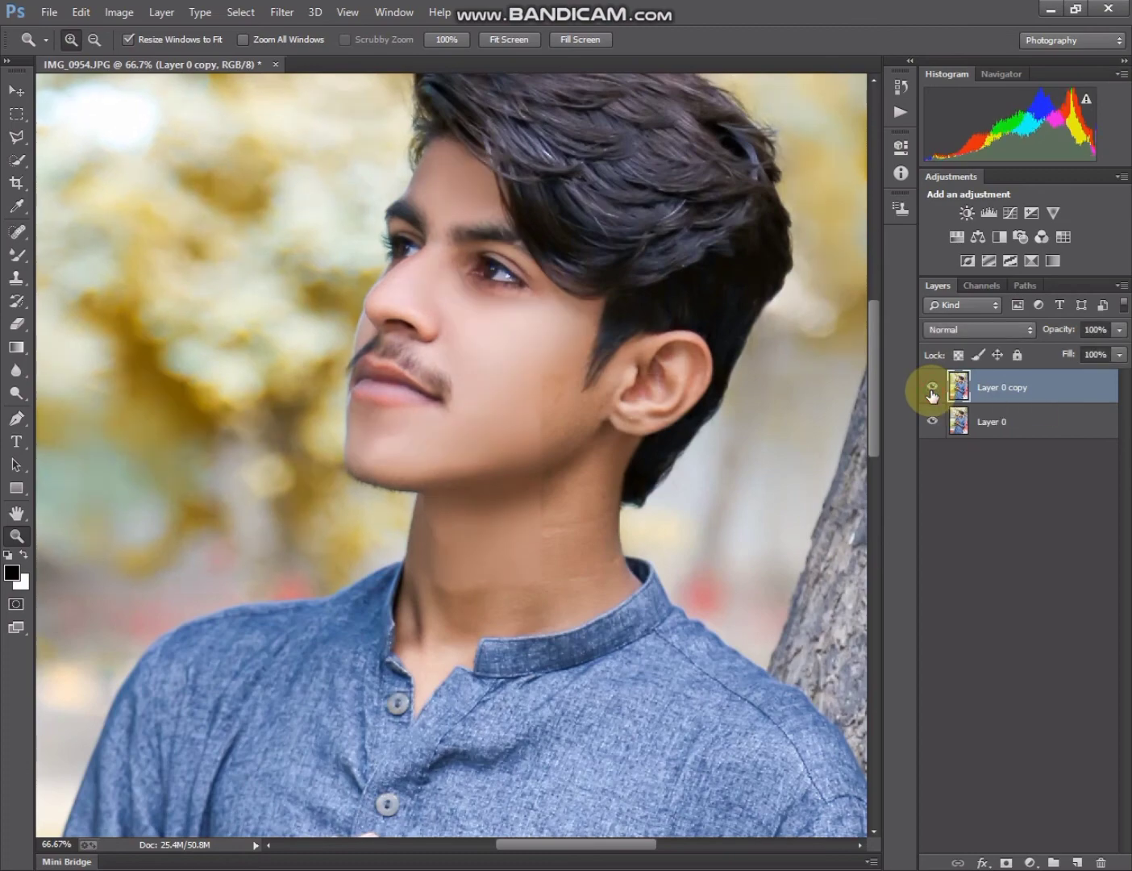
{"action": "right_click", "coordinate": [468, 486]}
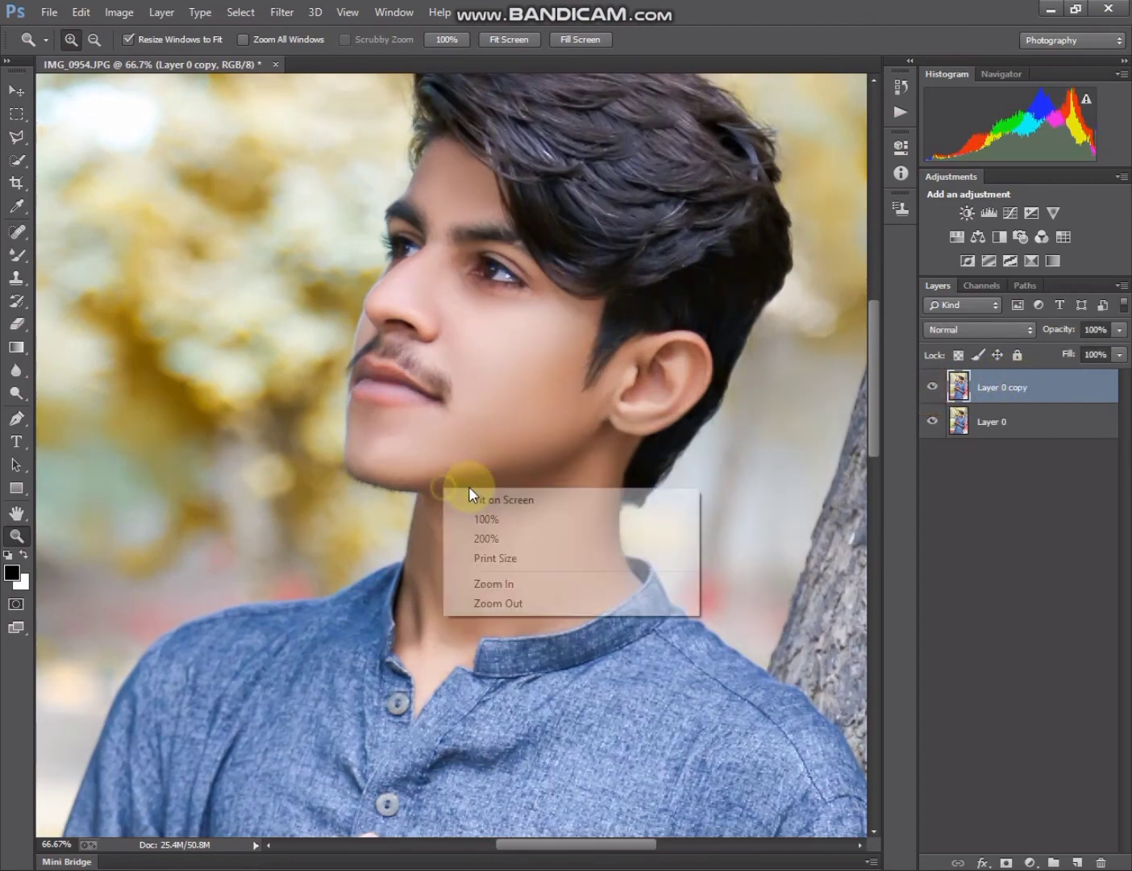
{"action": "left_click", "coordinate": [493, 494]}
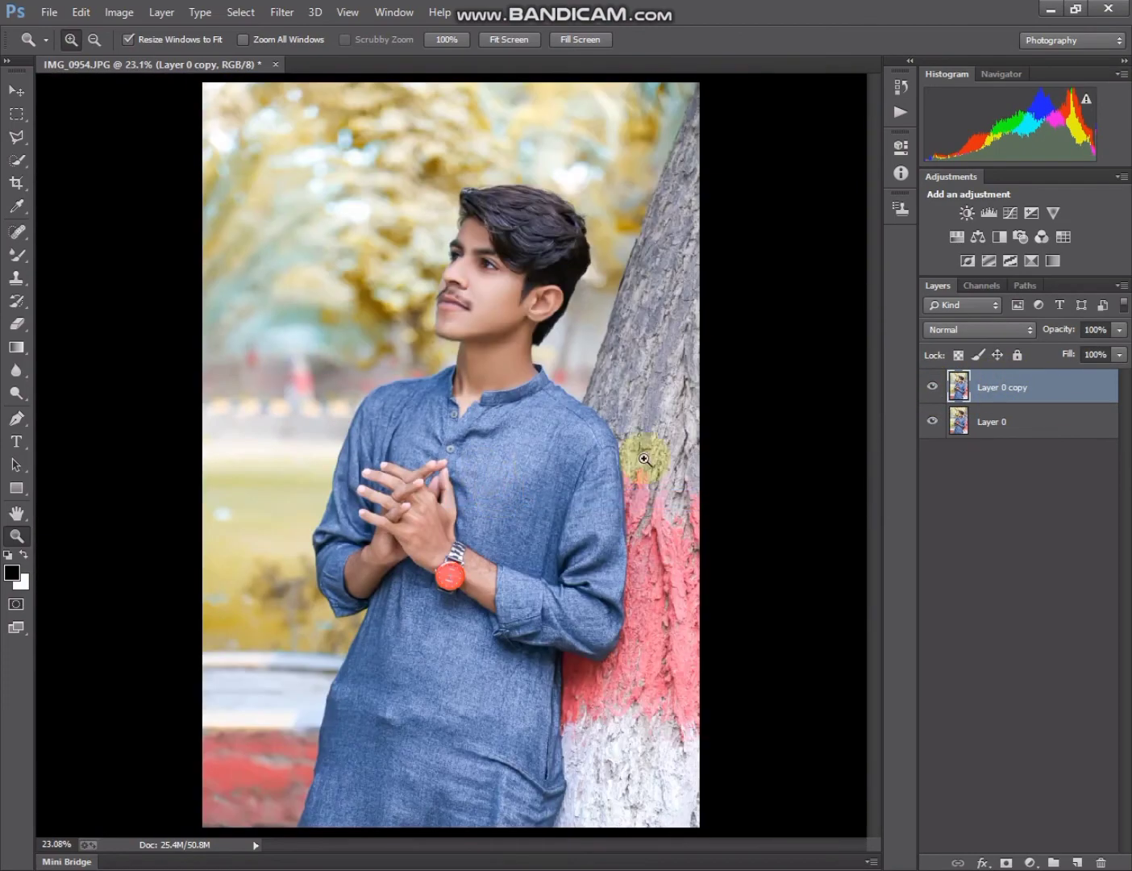
{"action": "right_click", "coordinate": [1061, 386]}
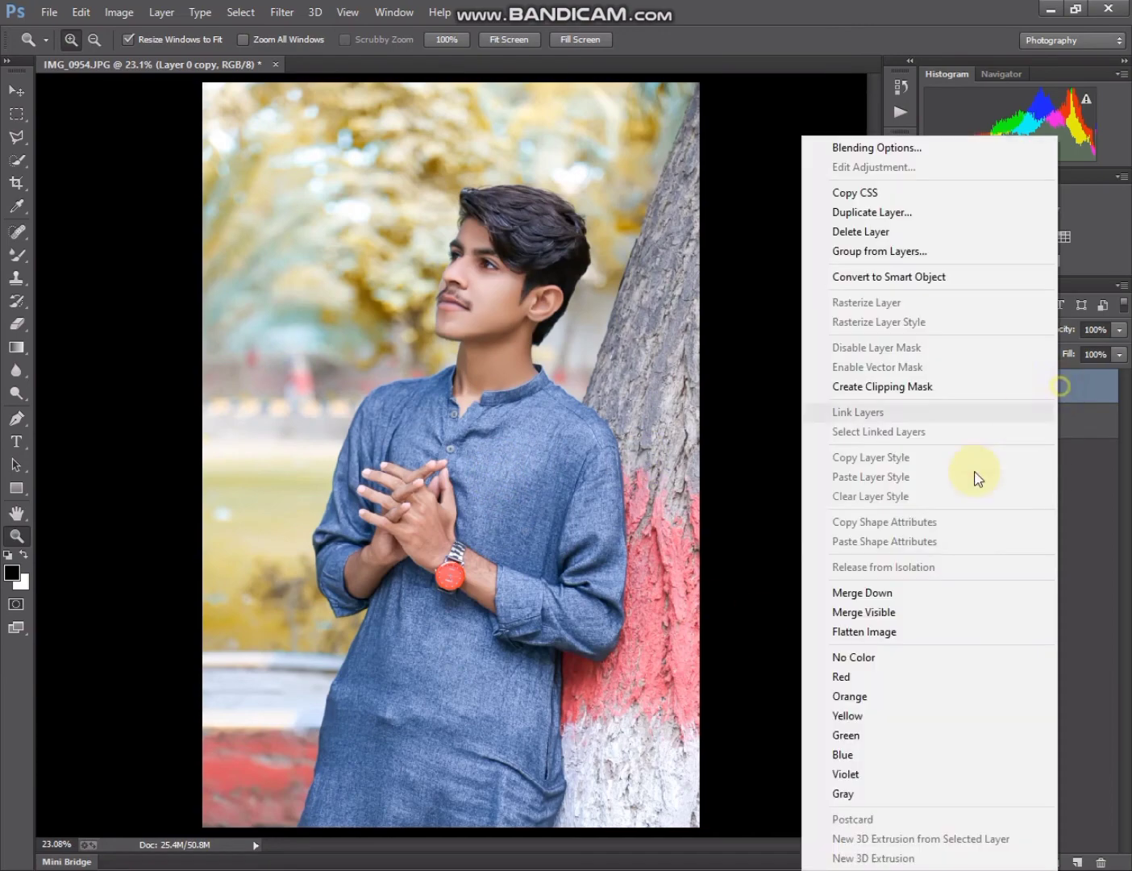
{"action": "left_click", "coordinate": [614, 540]}
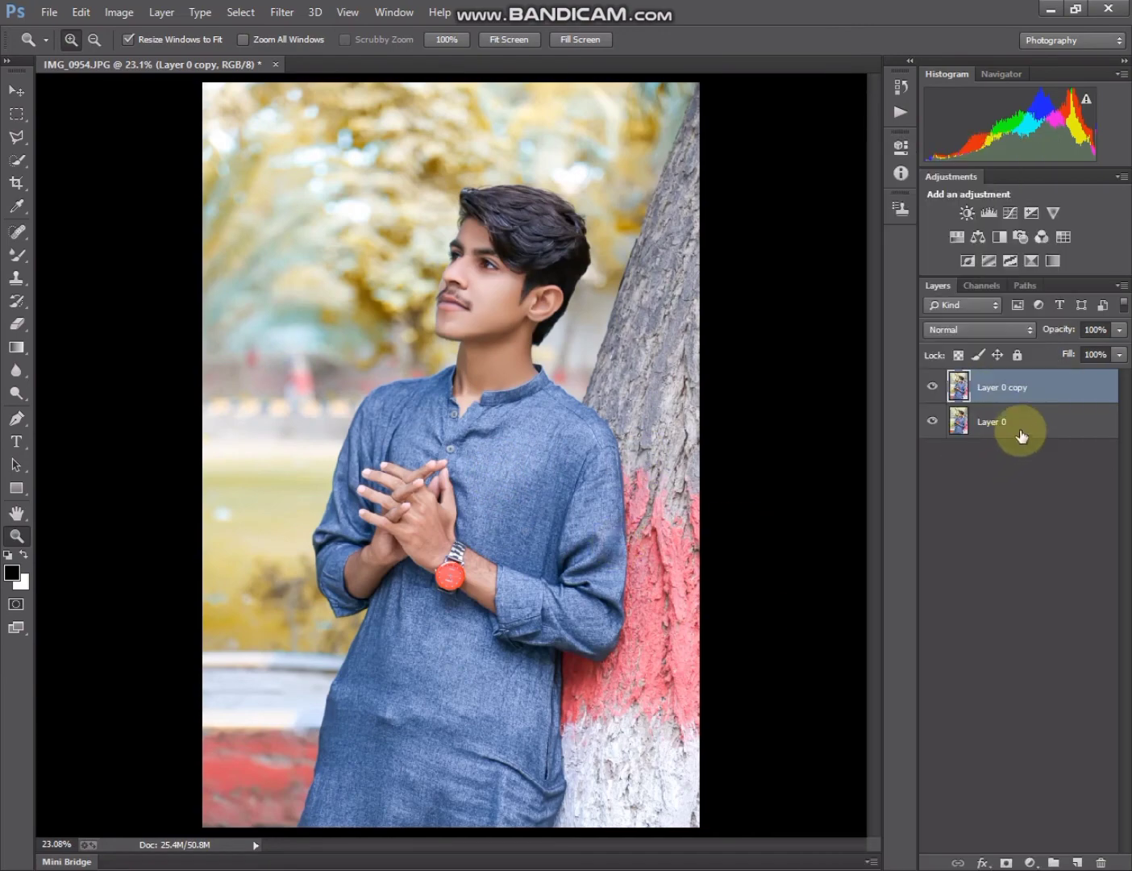
Give Layer 0 copy a 16 px near-white Inside stroke layer style.
{"action": "double_click", "coordinate": [1061, 389]}
{"action": "left_click", "coordinate": [554, 356]}
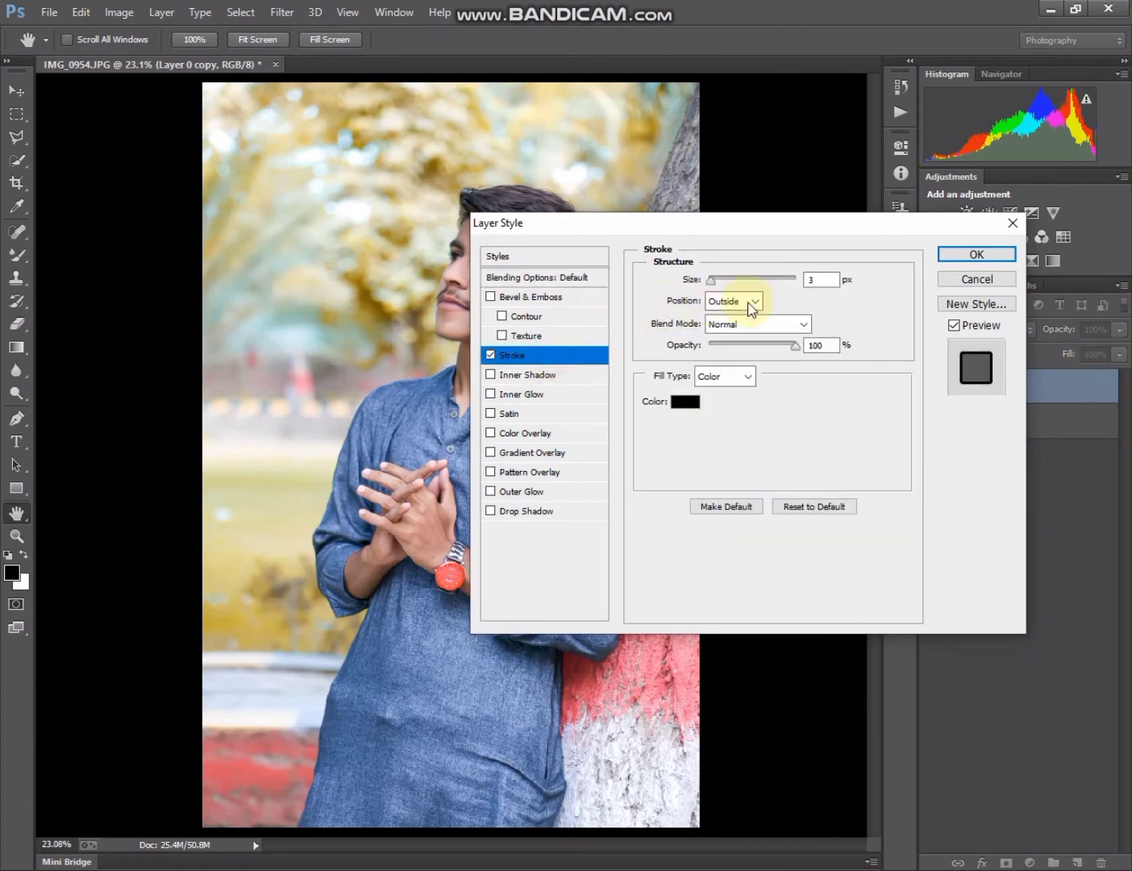
{"action": "left_click", "coordinate": [749, 302]}
{"action": "left_click", "coordinate": [722, 333]}
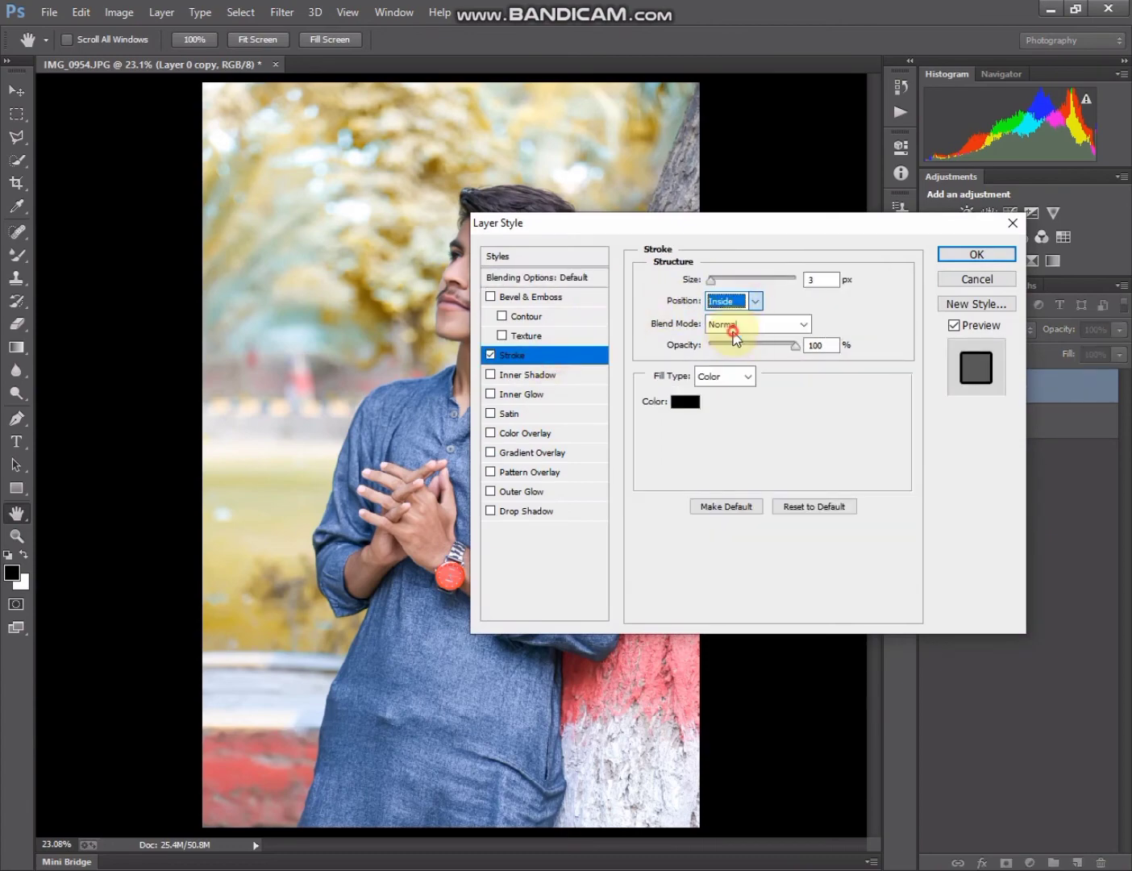
{"action": "left_click", "coordinate": [693, 401]}
{"action": "left_click", "coordinate": [631, 264]}
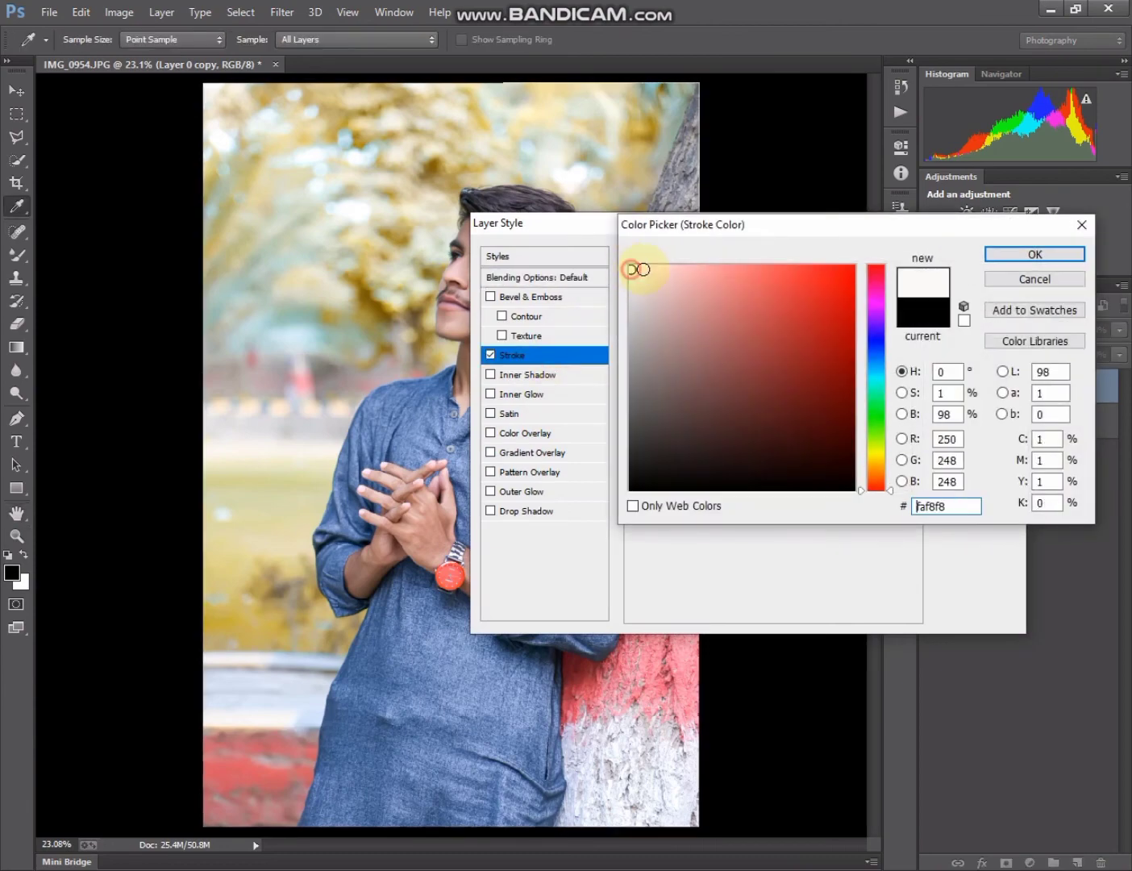
{"action": "left_click", "coordinate": [1036, 254]}
{"action": "left_click_drag", "start_coordinate": [715, 278], "coordinate": [725, 283]}
{"action": "left_click", "coordinate": [987, 254]}
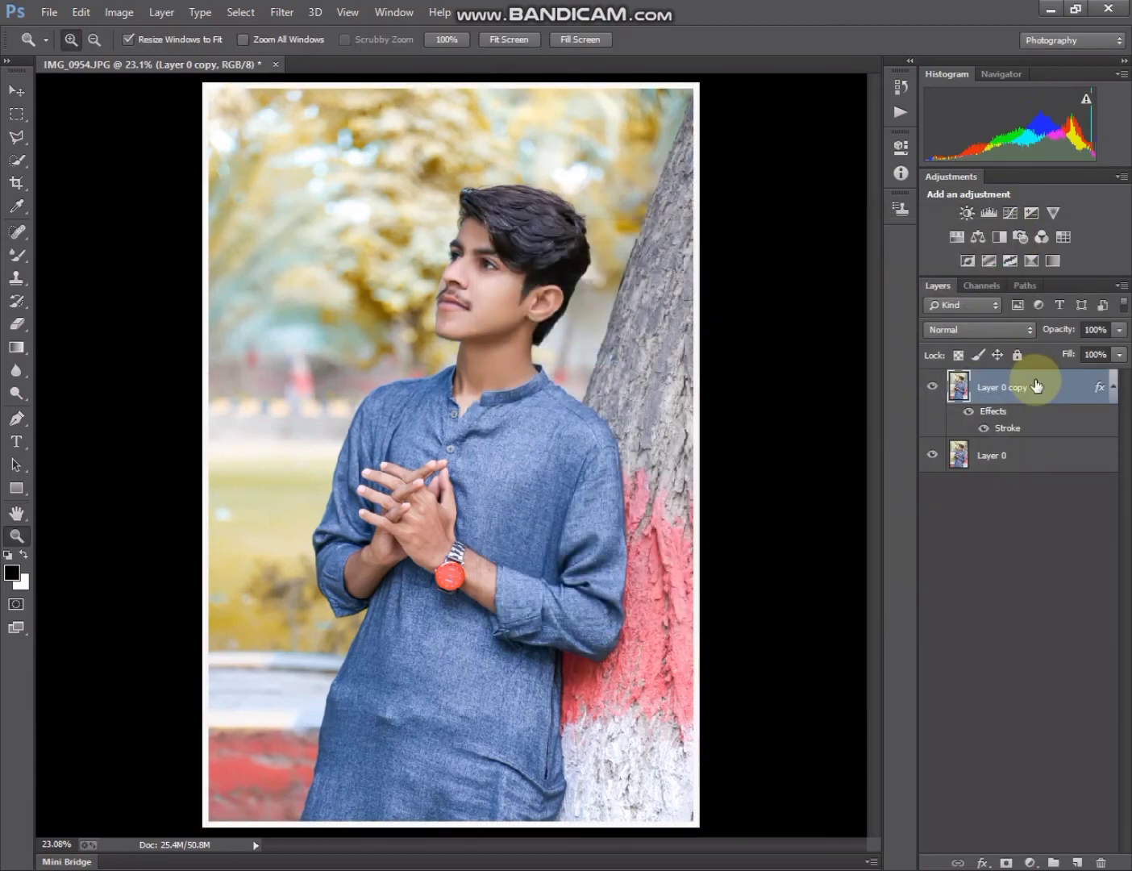
Merge the bordered layer down into Layer 0.
{"action": "right_click", "coordinate": [1032, 379]}
{"action": "left_click", "coordinate": [843, 593]}
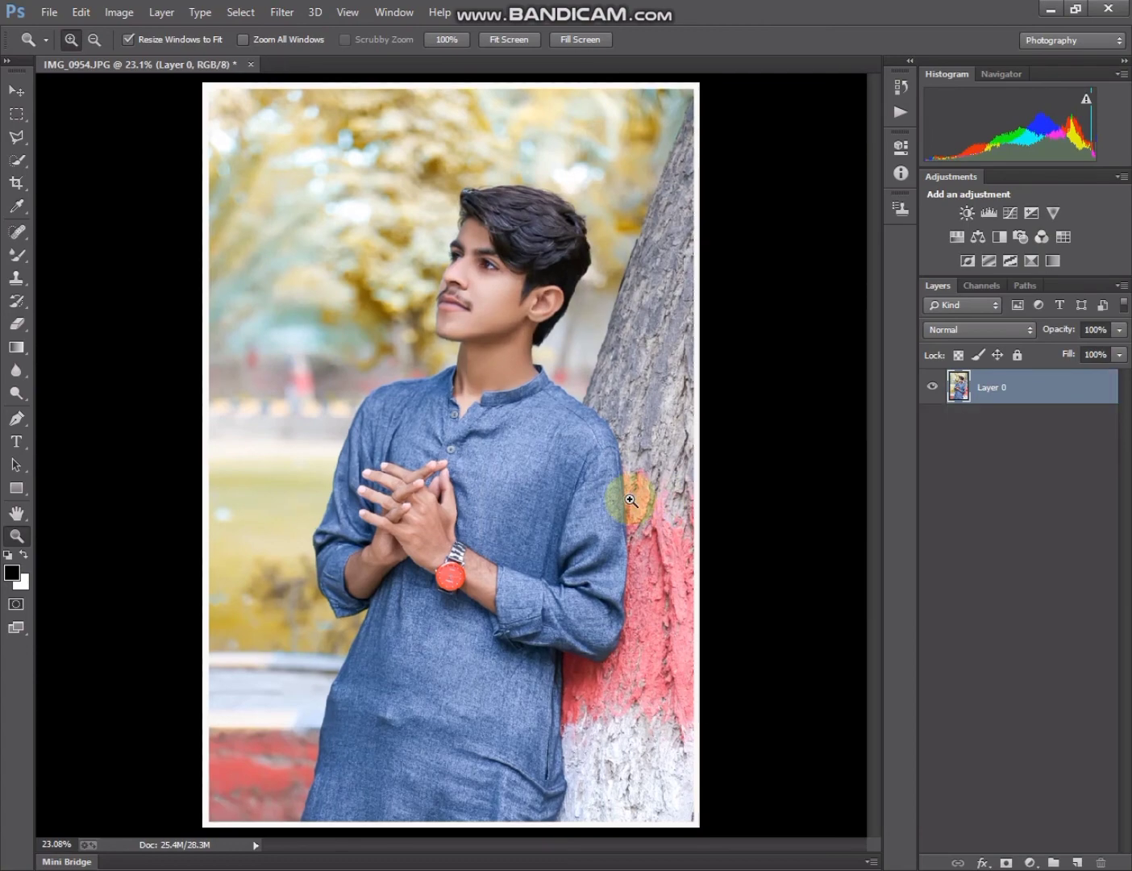
{"action": "left_click", "coordinate": [44, 12]}
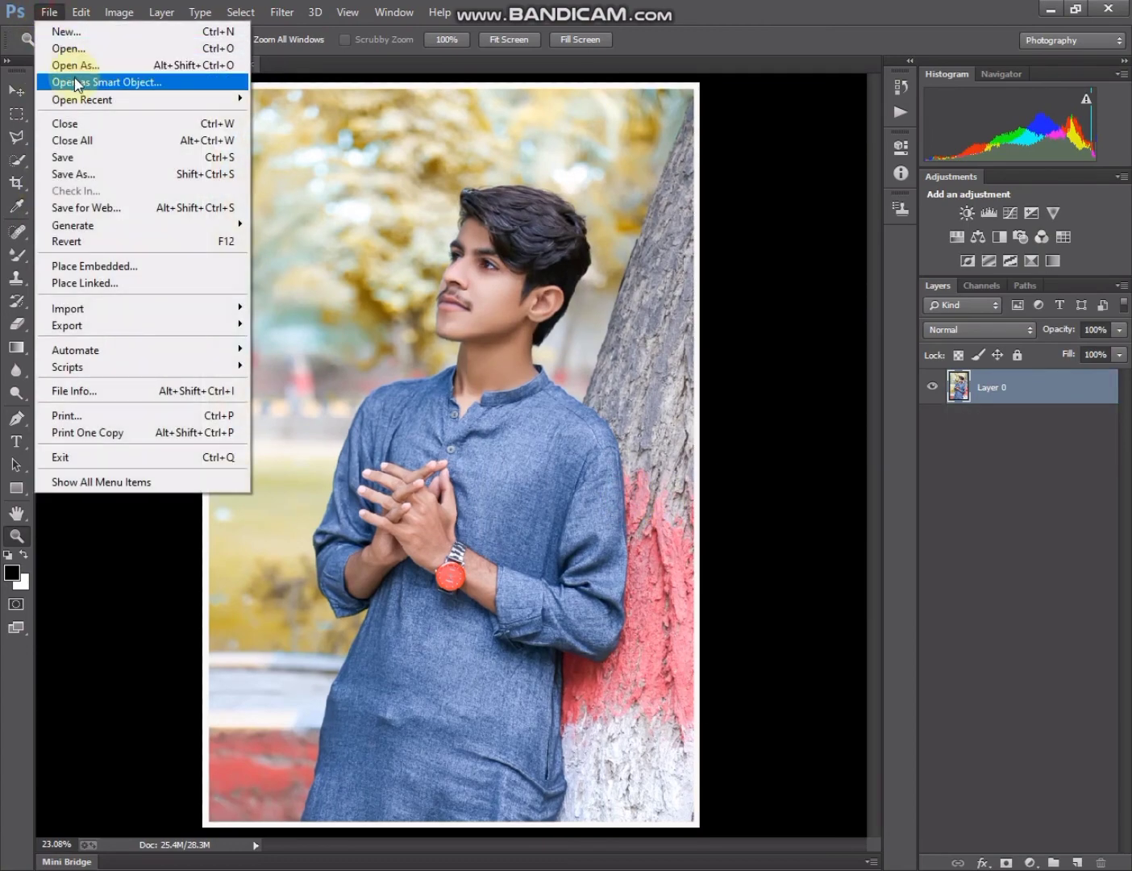
Open 20211006_162622 from Desktop > Hamdi logo as a smart object.
{"action": "left_click", "coordinate": [75, 82]}
{"action": "scroll", "coordinate": [536, 320], "scroll_direction": "down", "scroll_amount": 5}
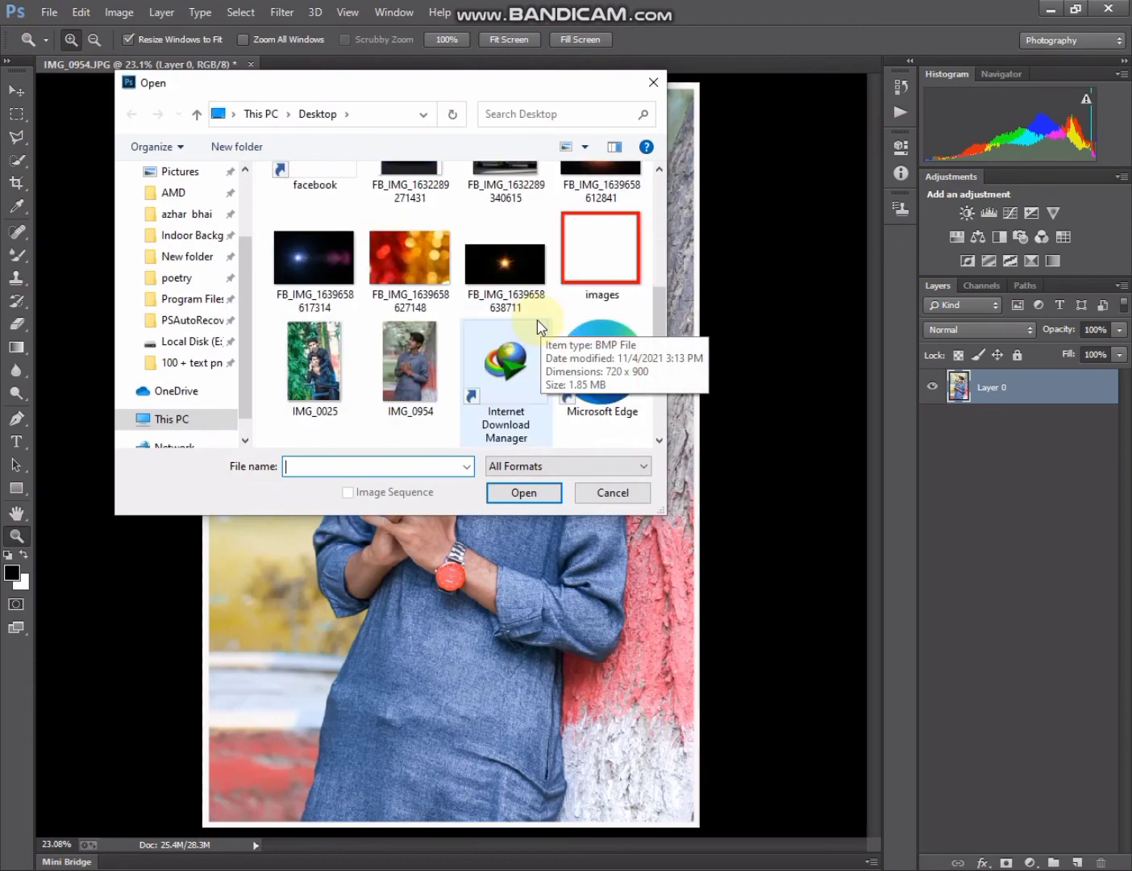
{"action": "scroll", "coordinate": [537, 321], "scroll_direction": "down", "scroll_amount": 2}
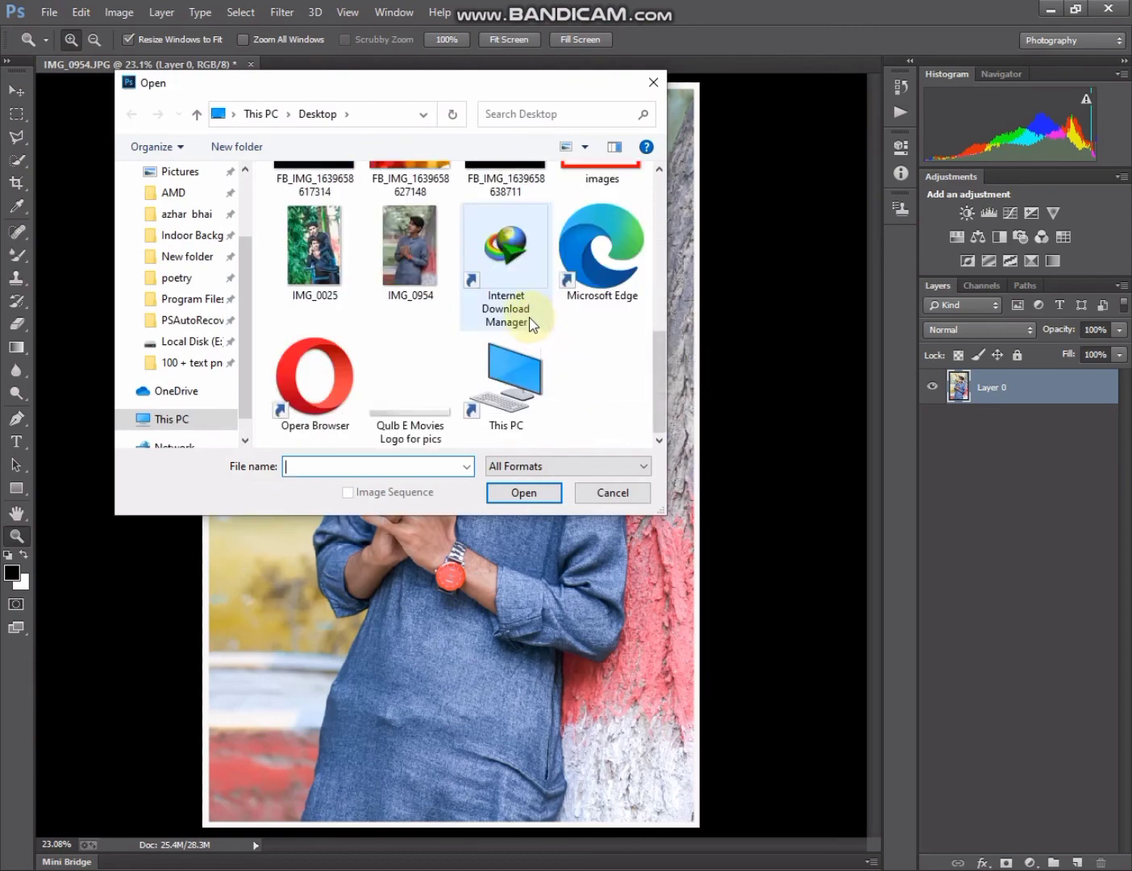
{"action": "scroll", "coordinate": [463, 309], "scroll_direction": "up", "scroll_amount": 5}
{"action": "scroll", "coordinate": [462, 310], "scroll_direction": "up", "scroll_amount": 3}
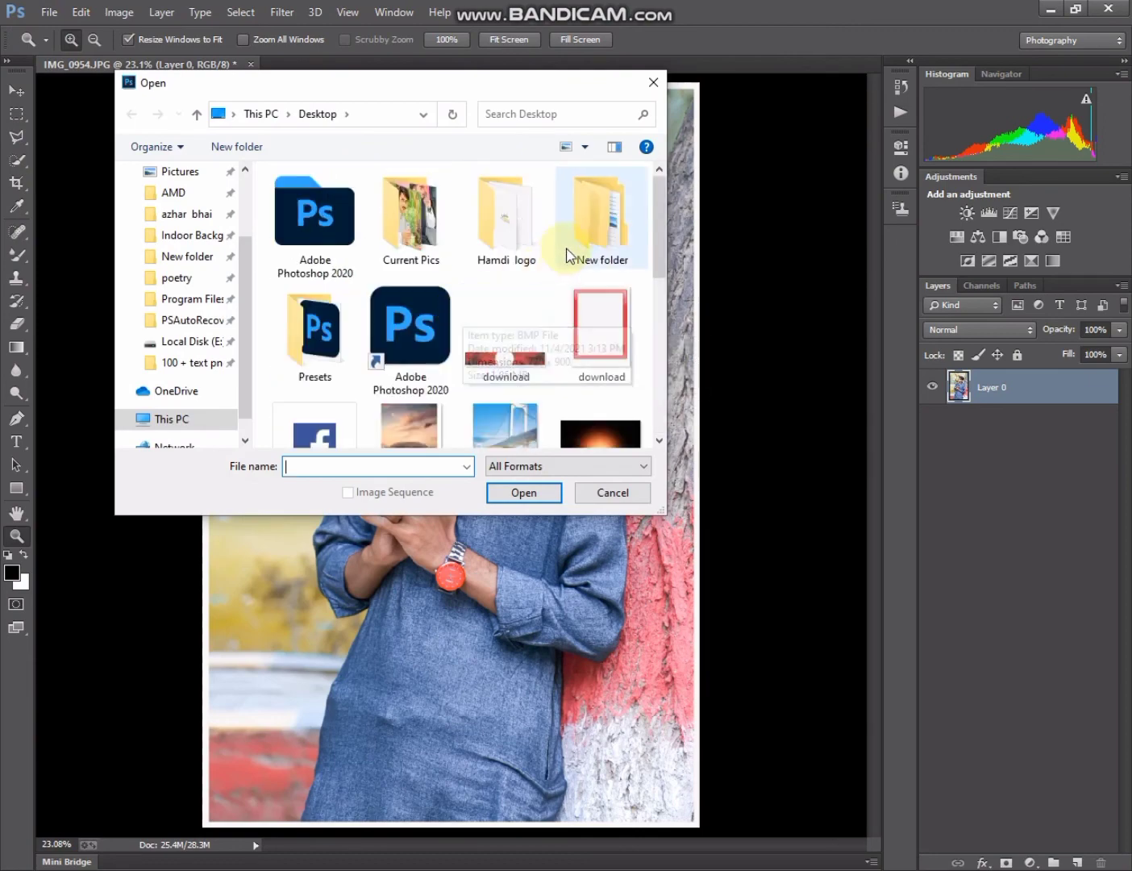
{"action": "left_click", "coordinate": [529, 246]}
{"action": "double_click", "coordinate": [528, 246]}
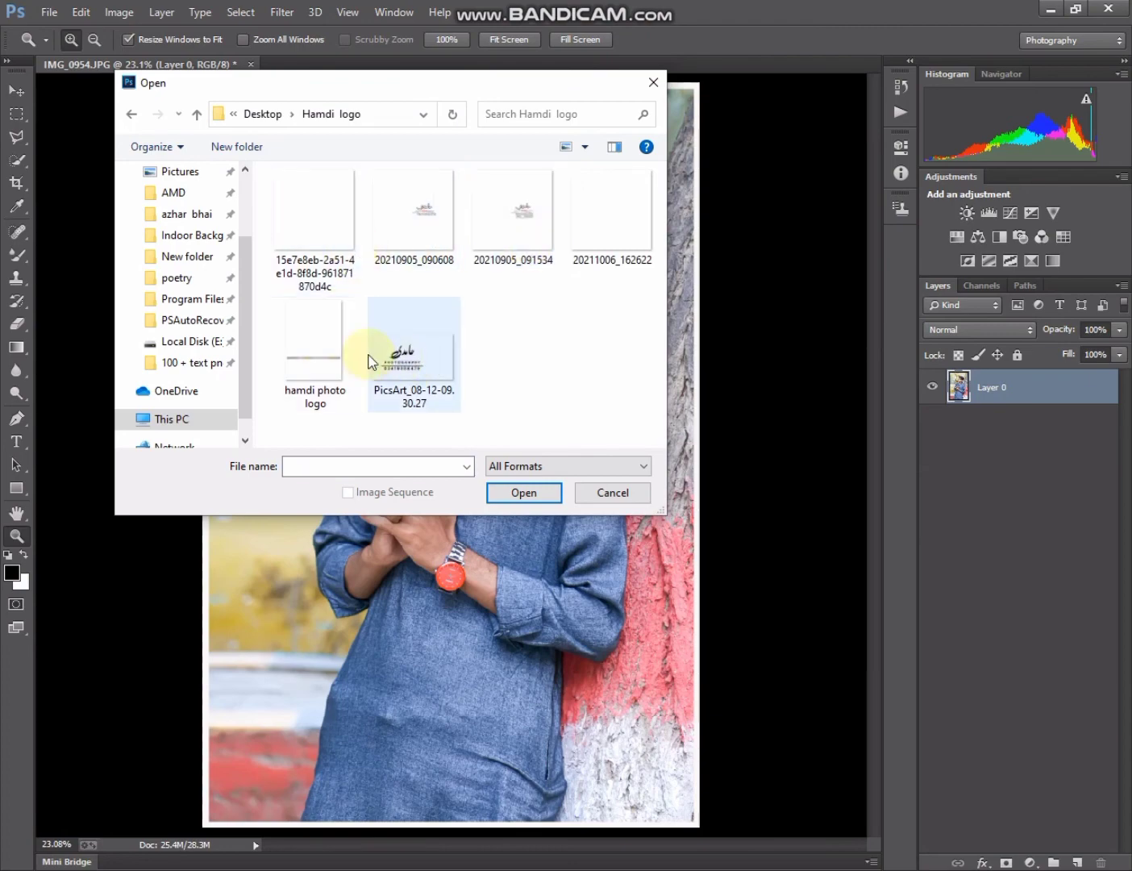
{"action": "left_click", "coordinate": [626, 257]}
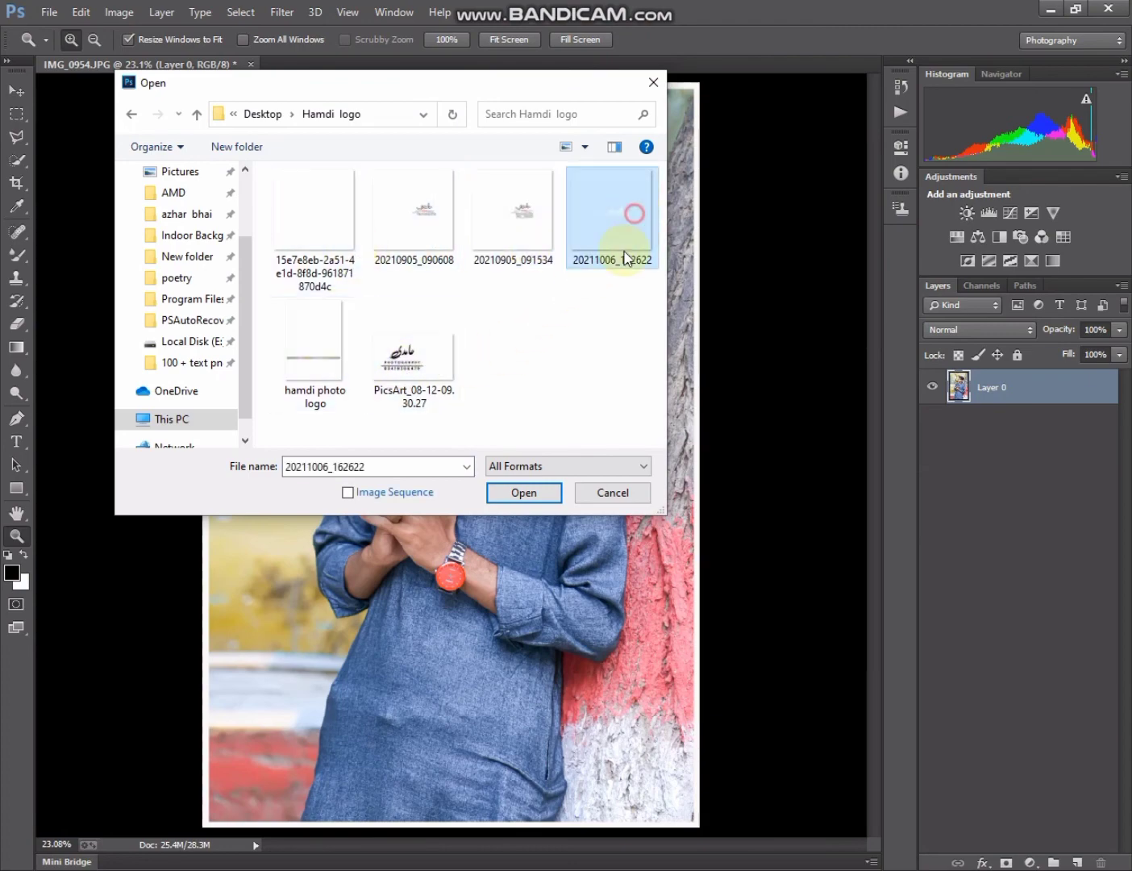
{"action": "left_click", "coordinate": [511, 504]}
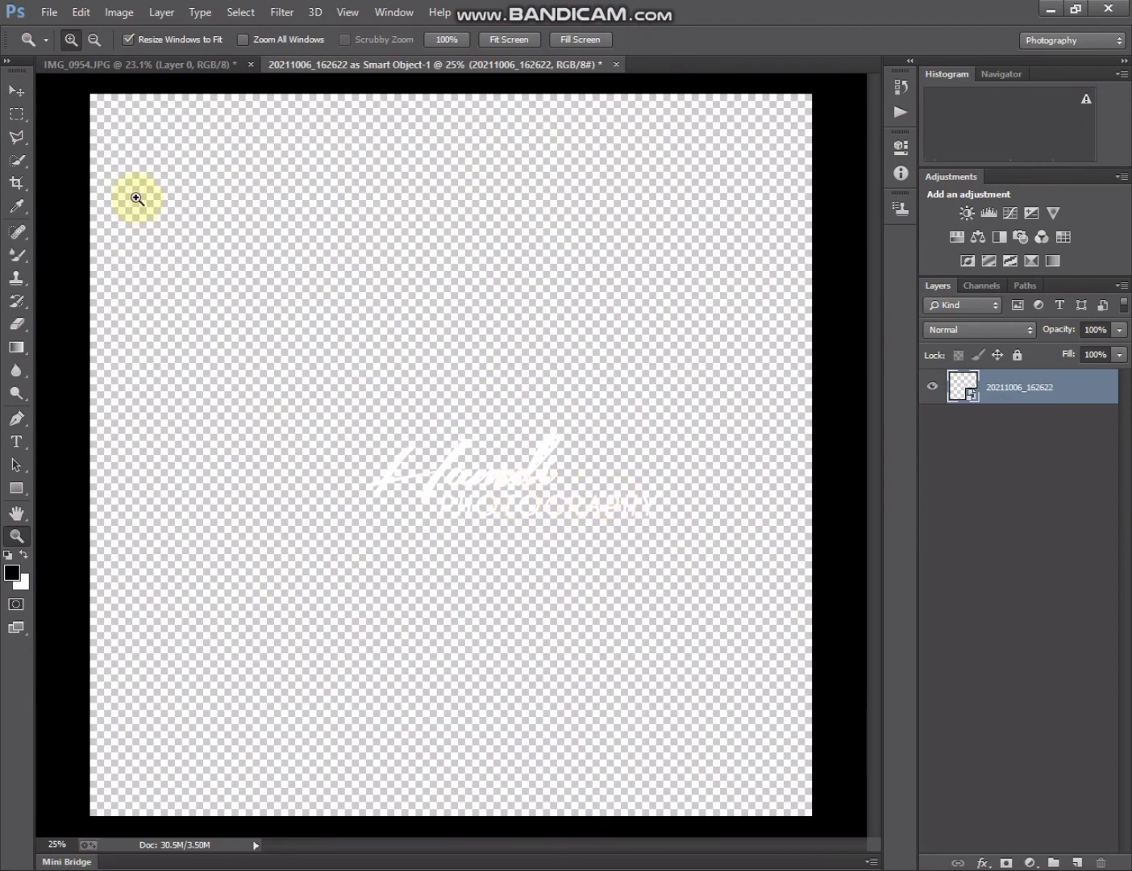
Bring the logo into IMG_0954, shrink it and position it at the left middle.
{"action": "left_click", "coordinate": [16, 93]}
{"action": "mouse_move", "coordinate": [535, 524]}
{"action": "left_mouse_down"}
{"action": "mouse_move", "coordinate": [196, 71]}
{"action": "mouse_move", "coordinate": [312, 759]}
{"action": "left_mouse_up"}
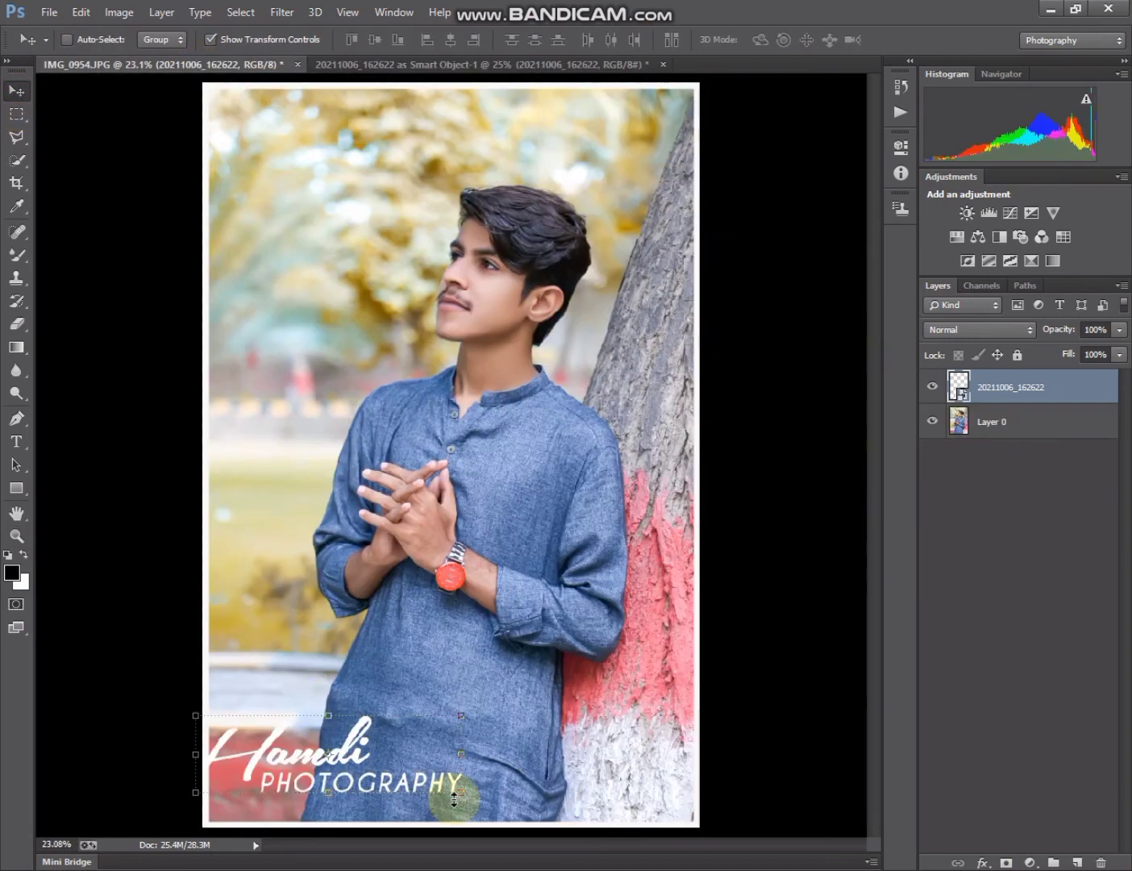
{"action": "left_click_drag", "start_coordinate": [460, 793], "coordinate": [652, 479]}
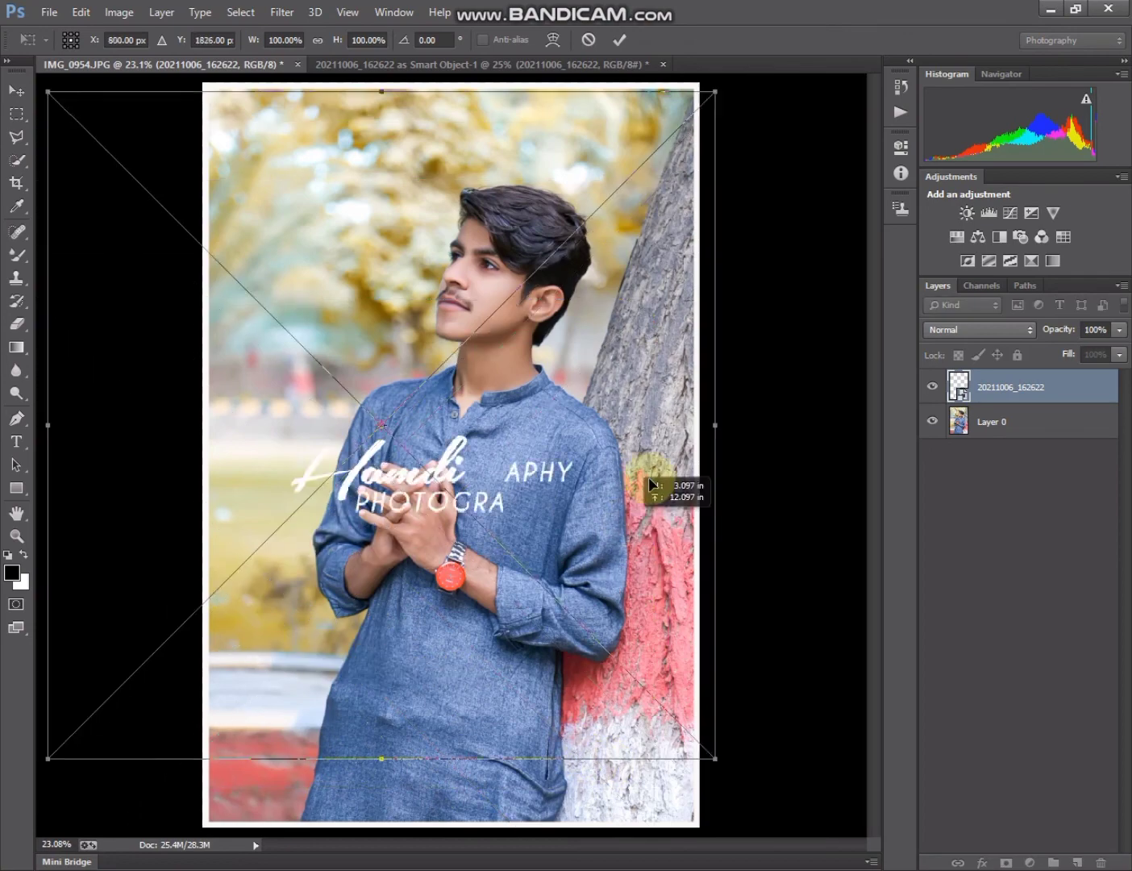
{"action": "mouse_move", "coordinate": [735, 711]}
{"action": "left_mouse_down"}
{"action": "mouse_move", "coordinate": [323, 413]}
{"action": "mouse_move", "coordinate": [476, 613]}
{"action": "left_mouse_up"}
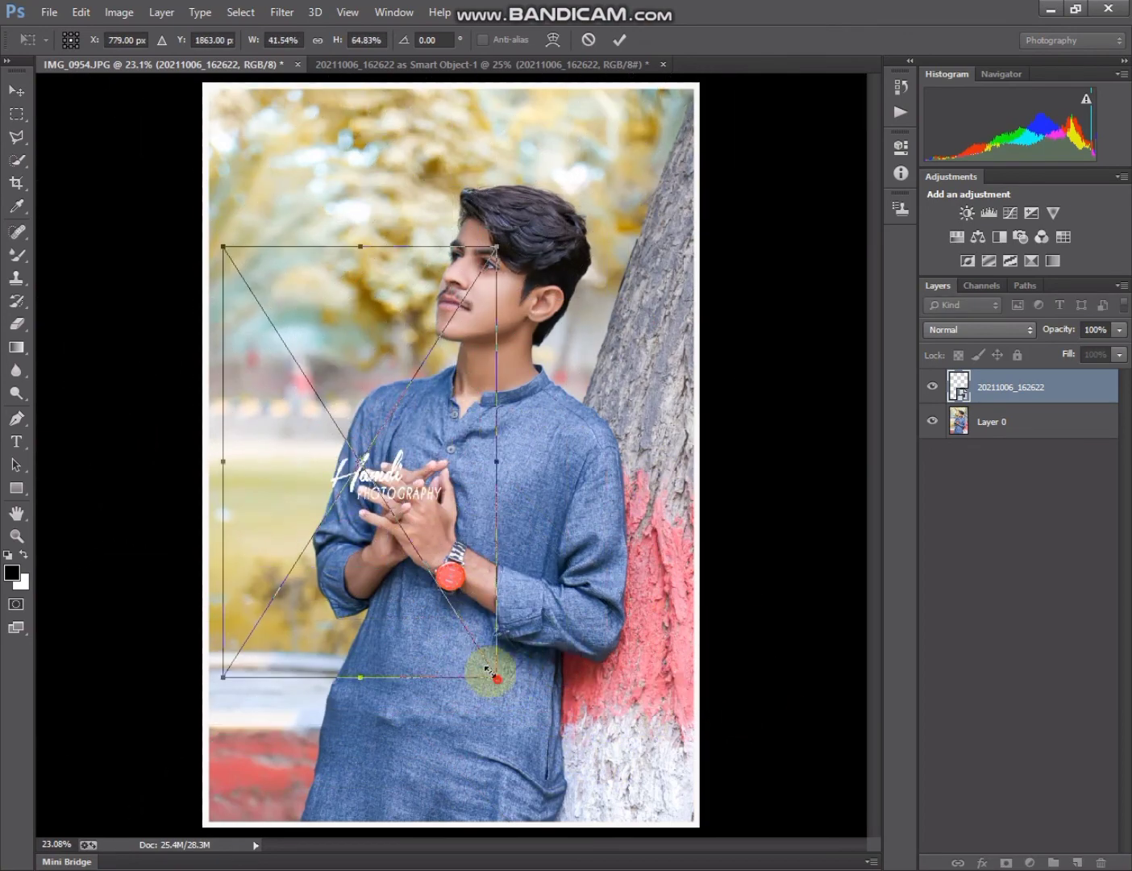
{"action": "left_click_drag", "start_coordinate": [505, 677], "coordinate": [349, 471]}
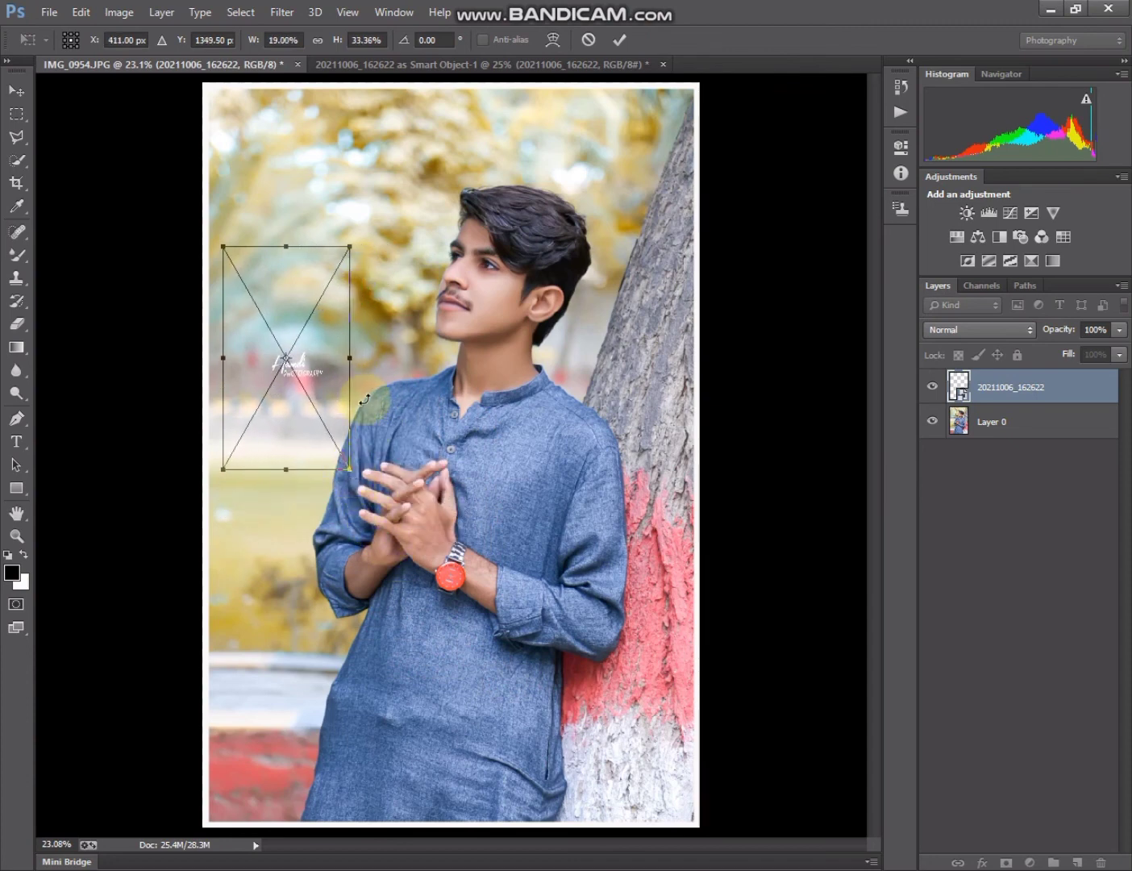
{"action": "left_click_drag", "start_coordinate": [330, 384], "coordinate": [287, 780]}
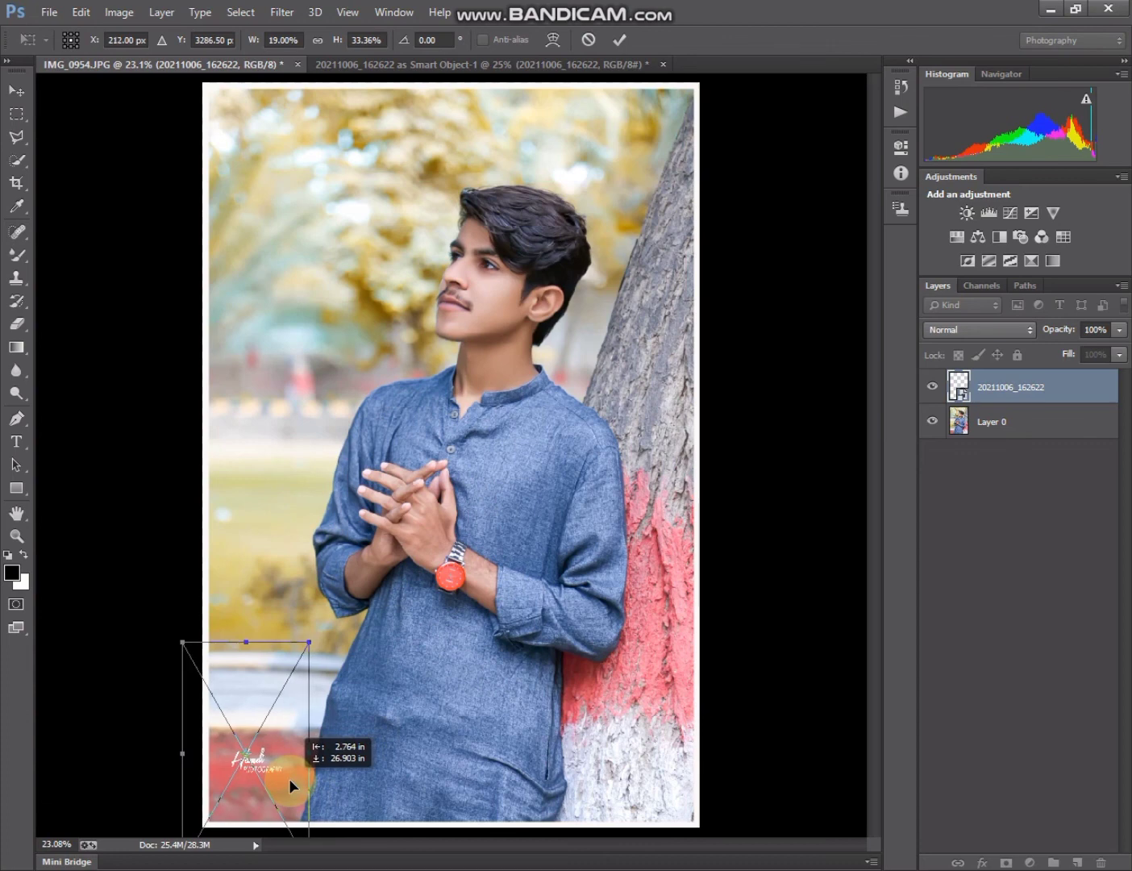
{"action": "left_click_drag", "start_coordinate": [288, 779], "coordinate": [283, 332]}
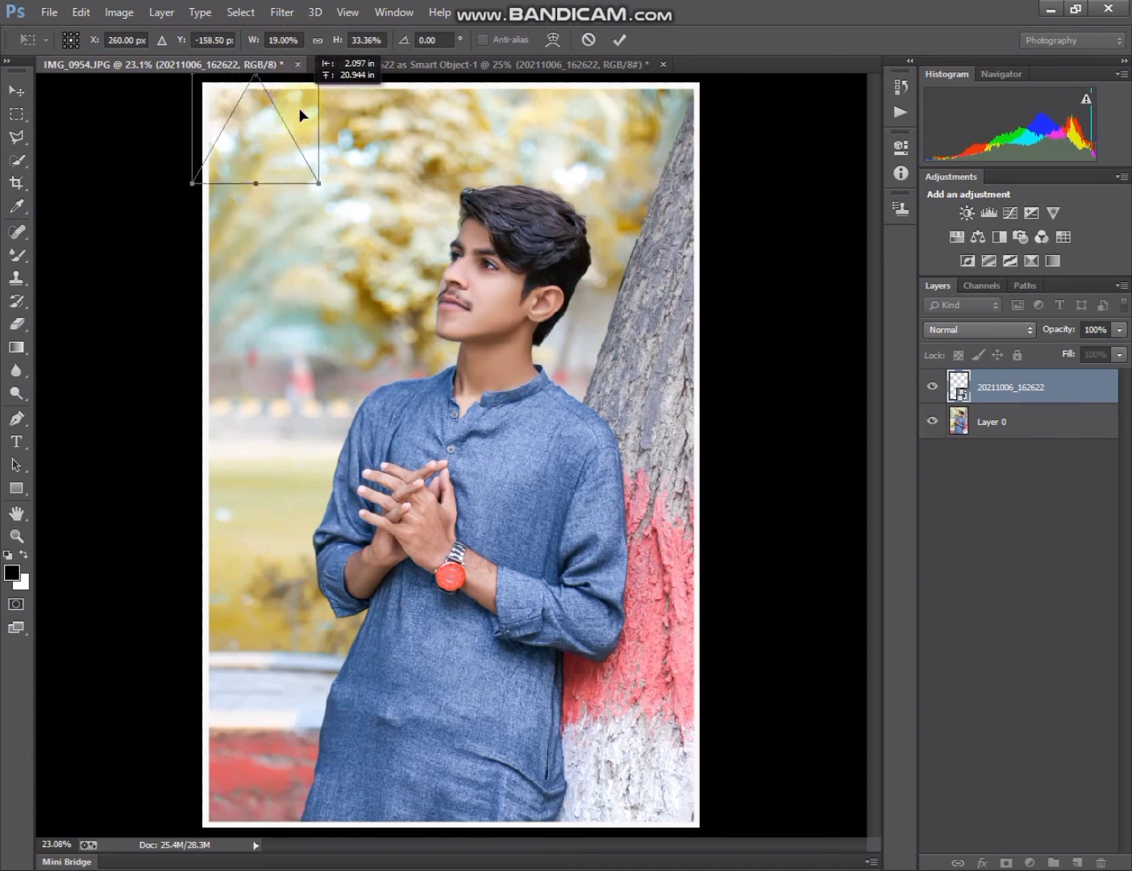
{"action": "mouse_move", "coordinate": [298, 121]}
{"action": "left_mouse_down"}
{"action": "mouse_move", "coordinate": [277, 486]}
{"action": "mouse_move", "coordinate": [294, 505]}
{"action": "left_mouse_up"}
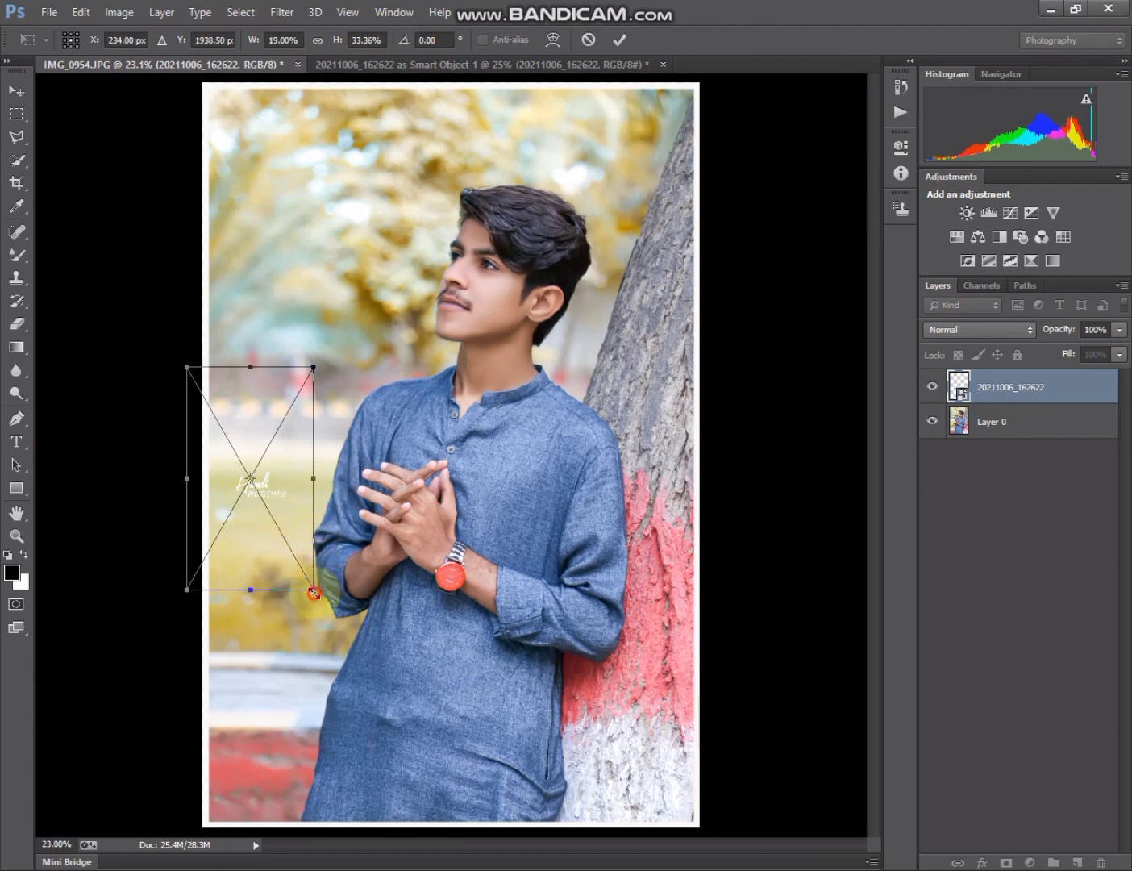
{"action": "left_click_drag", "start_coordinate": [315, 588], "coordinate": [313, 582]}
Confirm the logo placement and merge it down into Layer 0.
{"action": "left_click", "coordinate": [16, 535]}
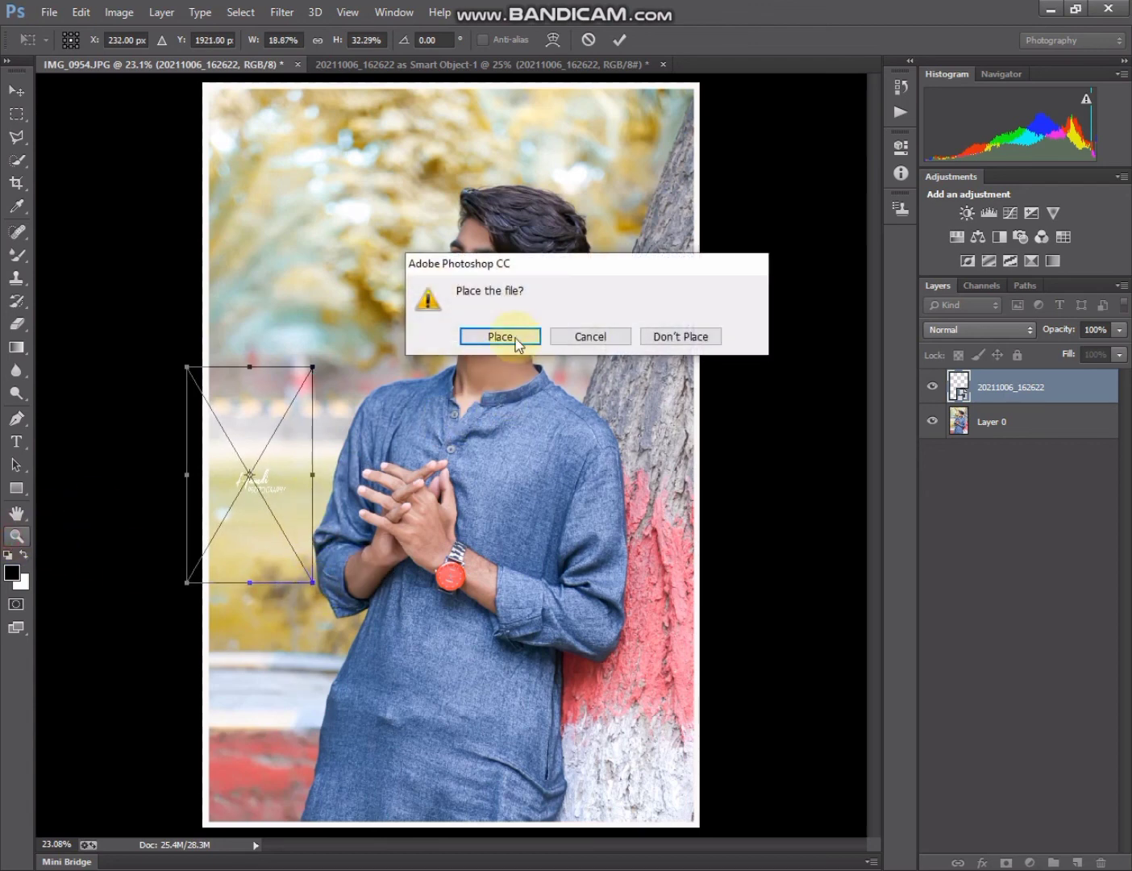
{"action": "left_click", "coordinate": [516, 338]}
{"action": "right_click", "coordinate": [513, 346]}
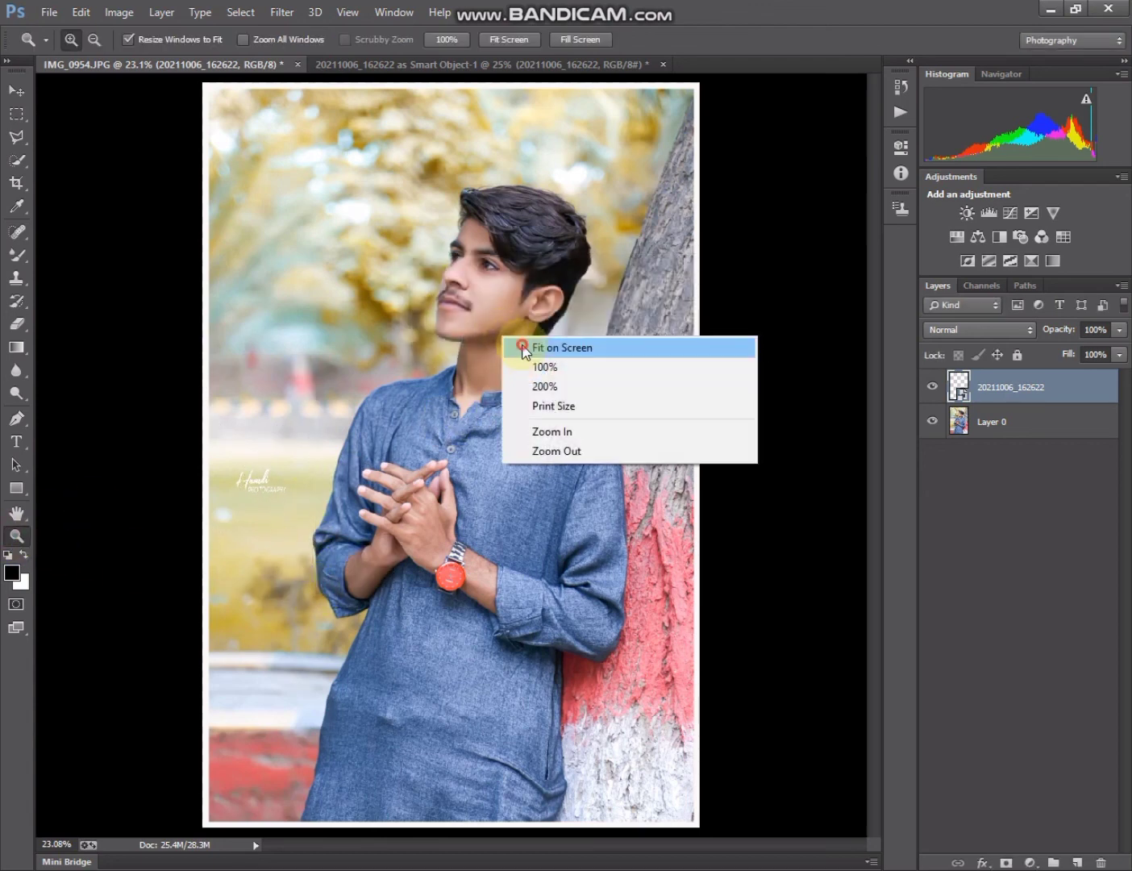
{"action": "right_click", "coordinate": [1100, 398]}
{"action": "left_click", "coordinate": [854, 595]}
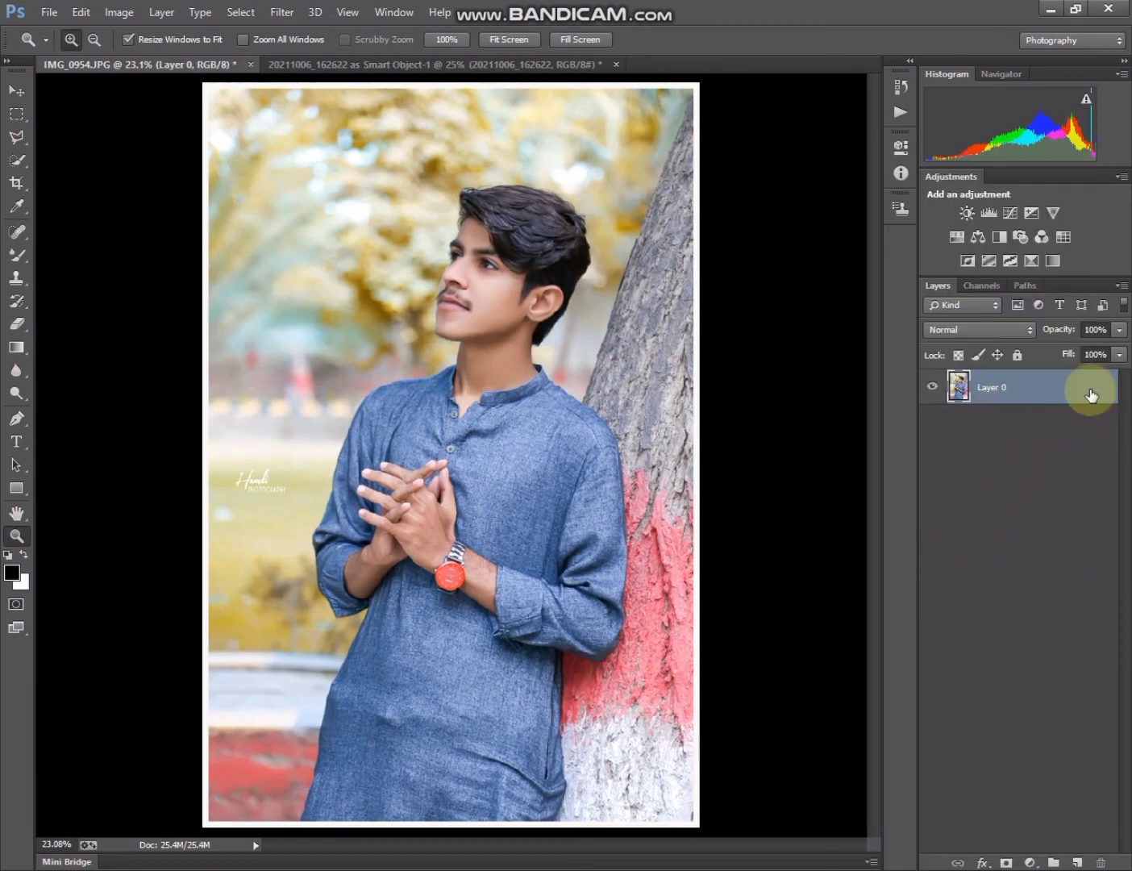